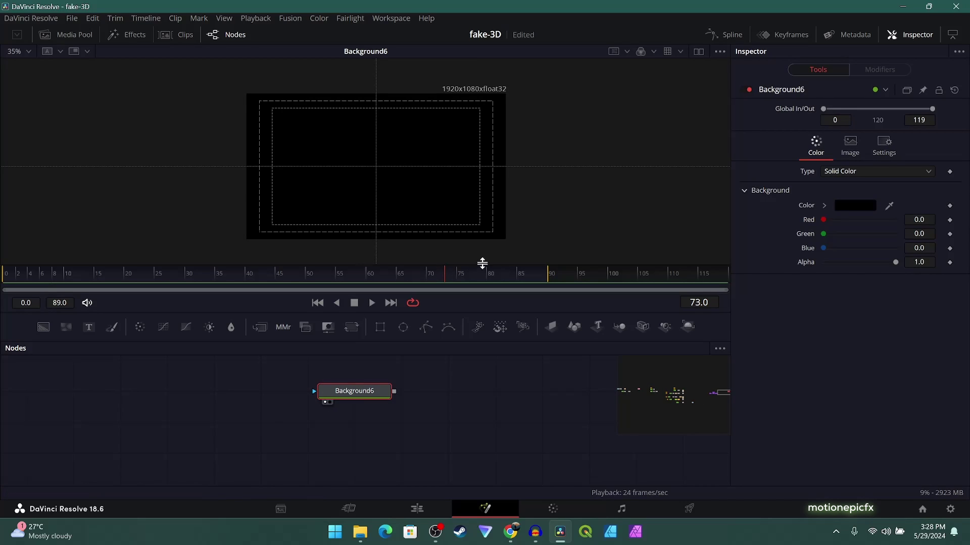
Step: Mask the black background with an ellipse scaled down to about 0.24 in width and height
left_click_drag(402, 333, 339, 390)
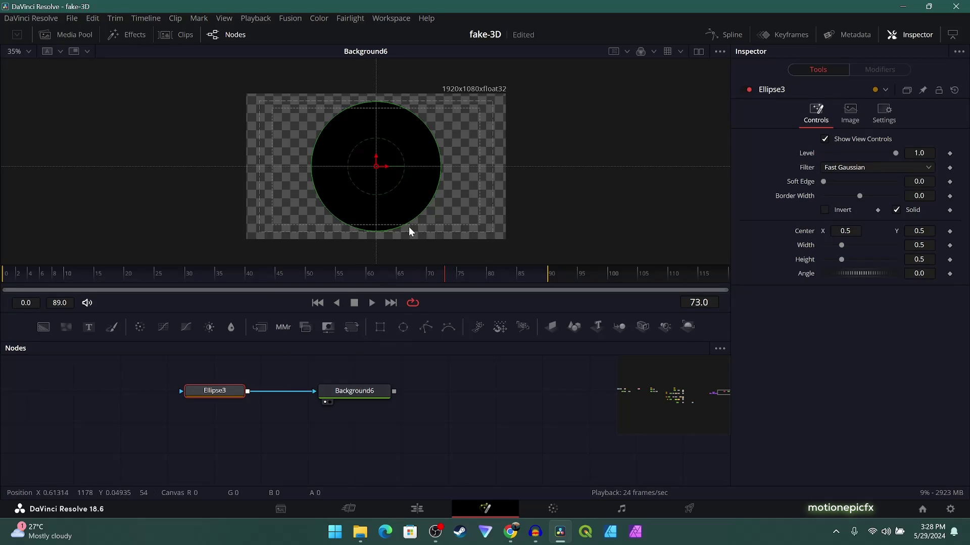
left_click_drag(413, 222, 417, 194)
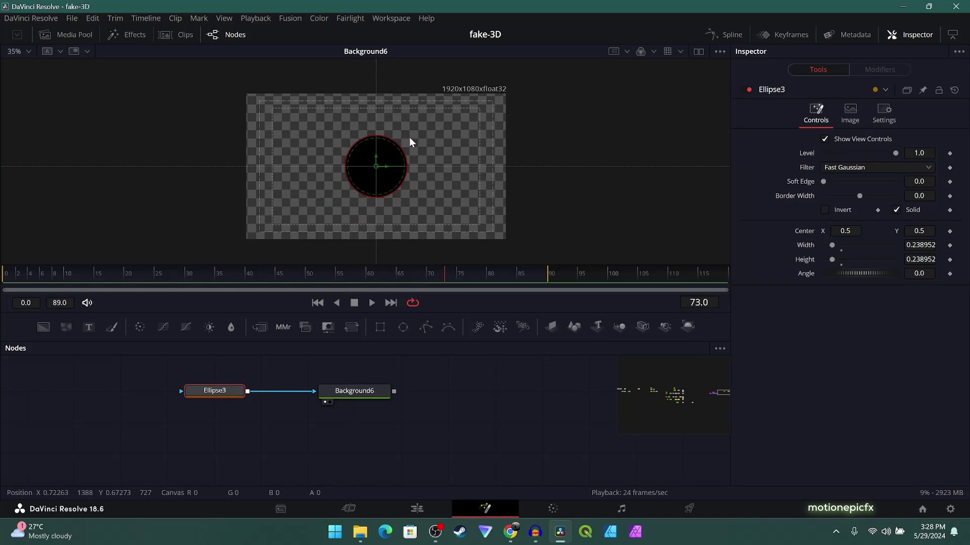
Step: Add a rectangle mask after the ellipse in Subtract paint mode and move it up to cut away the circle's upper half
left_click(380, 327)
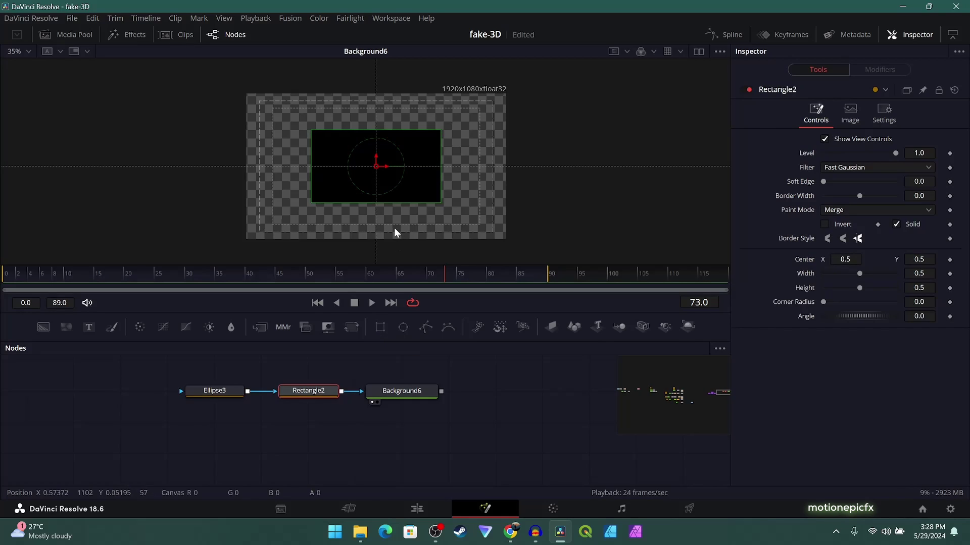
left_click(838, 210)
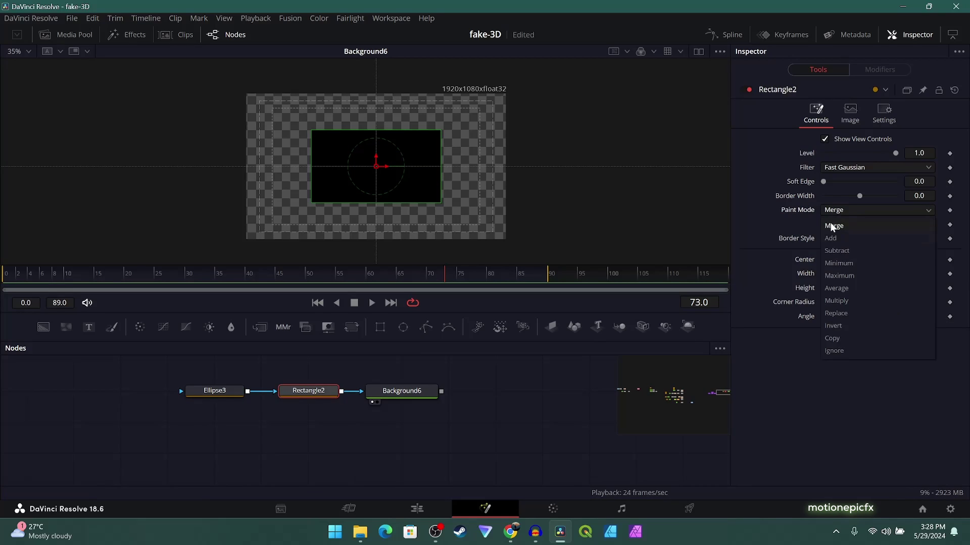
left_click(832, 252)
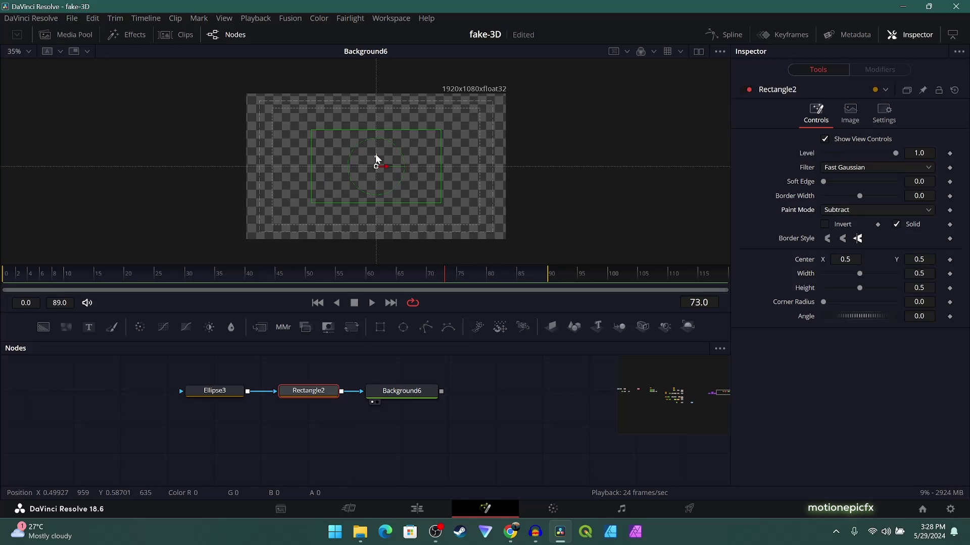
left_click_drag(375, 157, 368, 118)
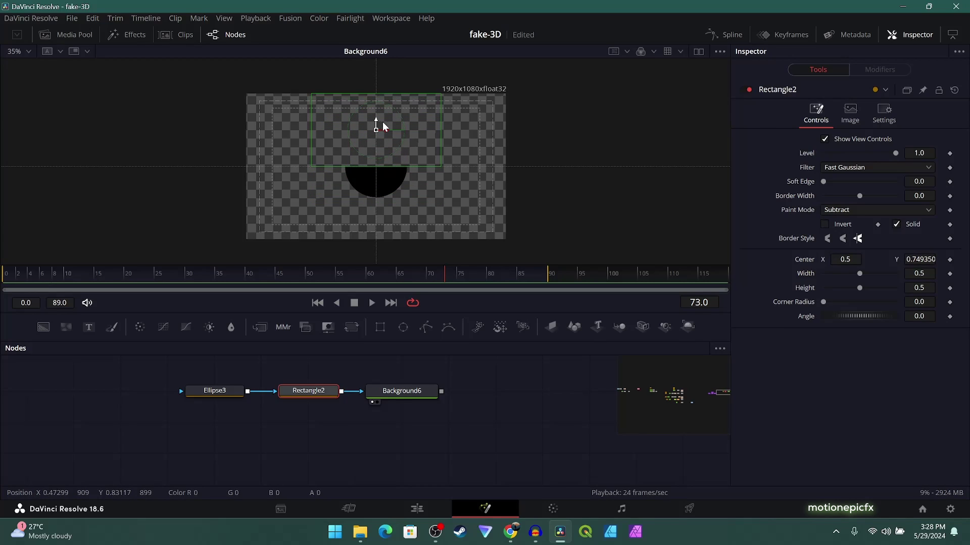
Step: Set the rectangle mask's Center Y to 0.75 so its lower edge aligns with the canvas centre
scroll(418, 144, "up", 8)
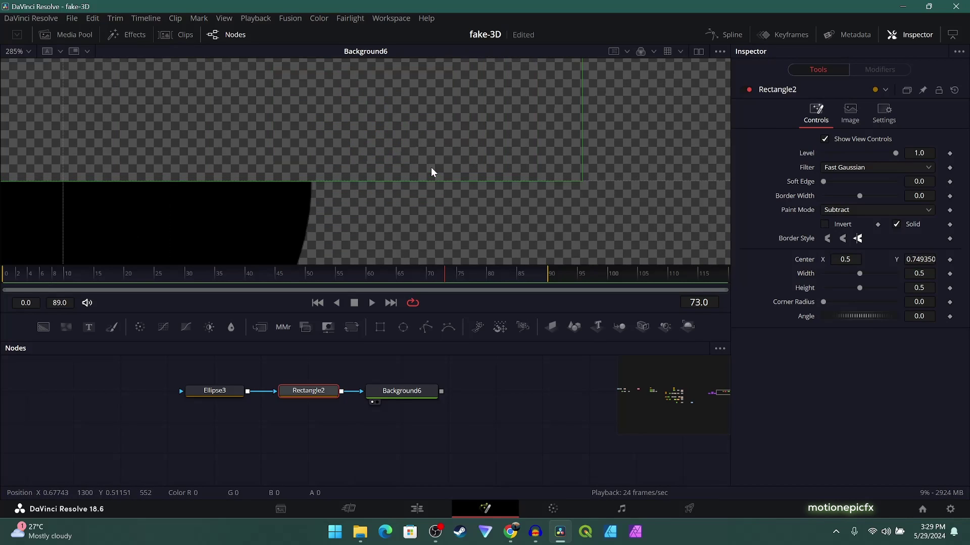
left_click_drag(600, 186, 405, 192)
scroll(427, 188, "down", 3)
scroll(428, 185, "down", 3)
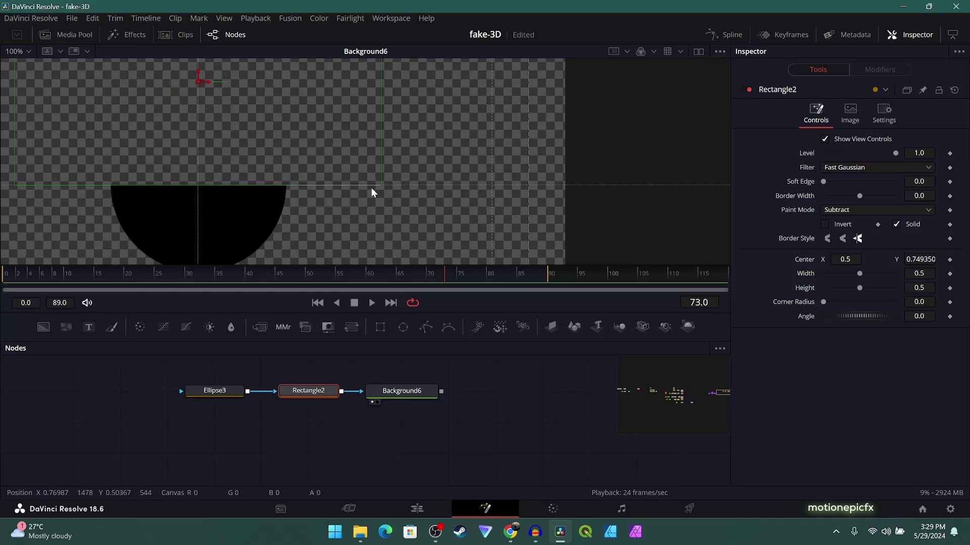
scroll(381, 188, "up", 3)
right_click(441, 115)
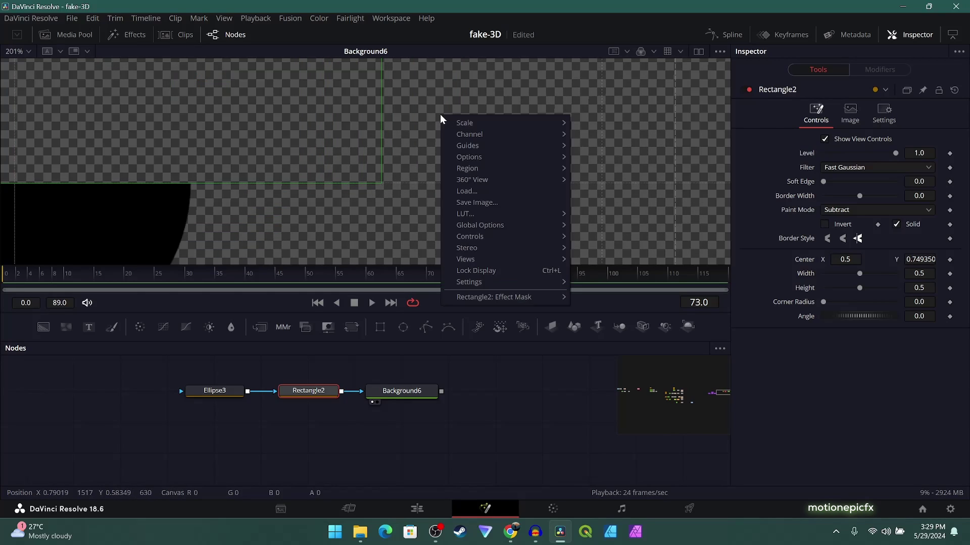
mouse_move(475, 145)
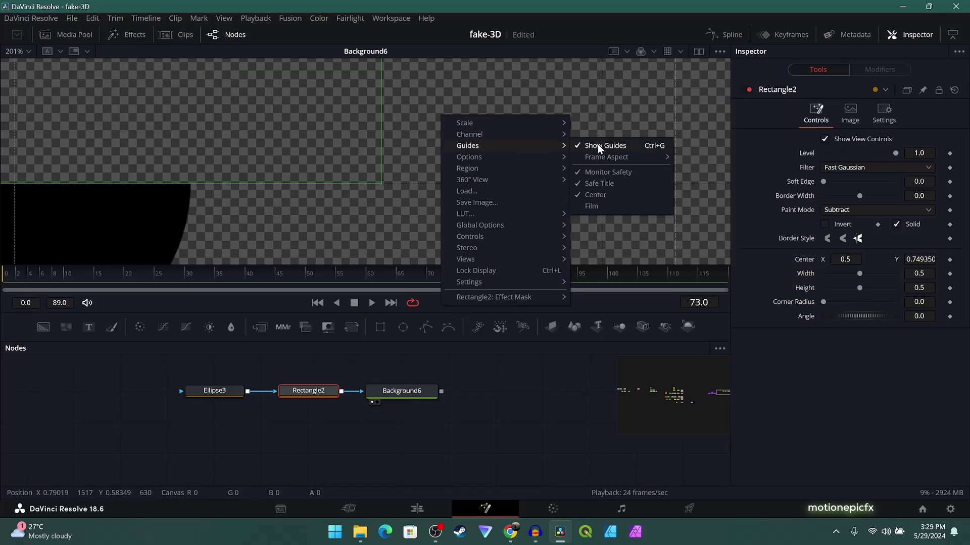
left_click(913, 259)
double_click(919, 261)
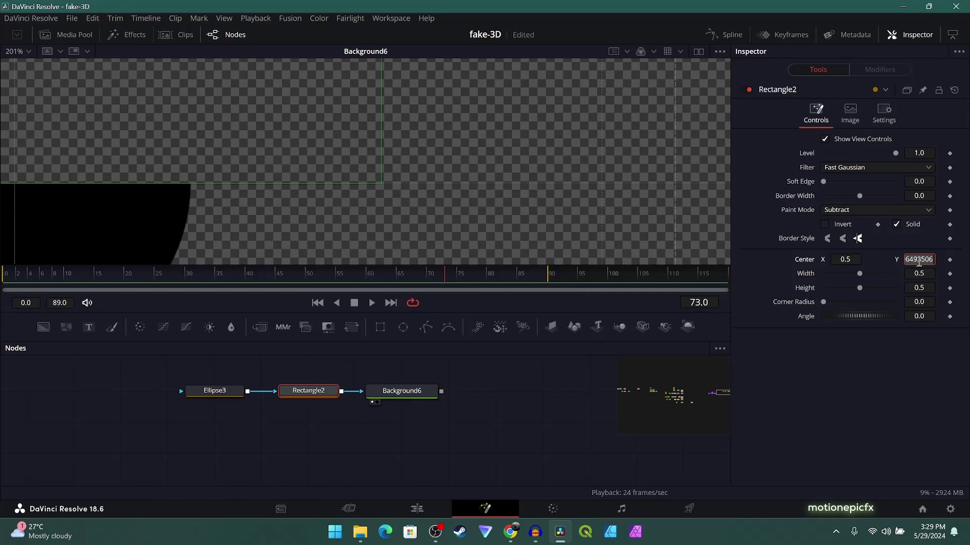
type("0.75")
key("Tab")
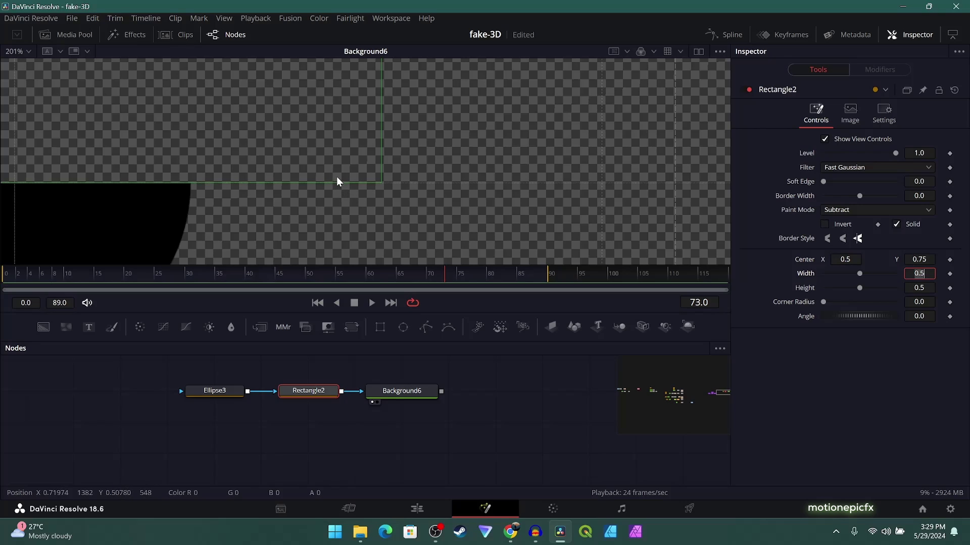
scroll(336, 176, "down", 5)
Step: Deselect the nodes and hide the guides in the viewer
left_click(281, 415)
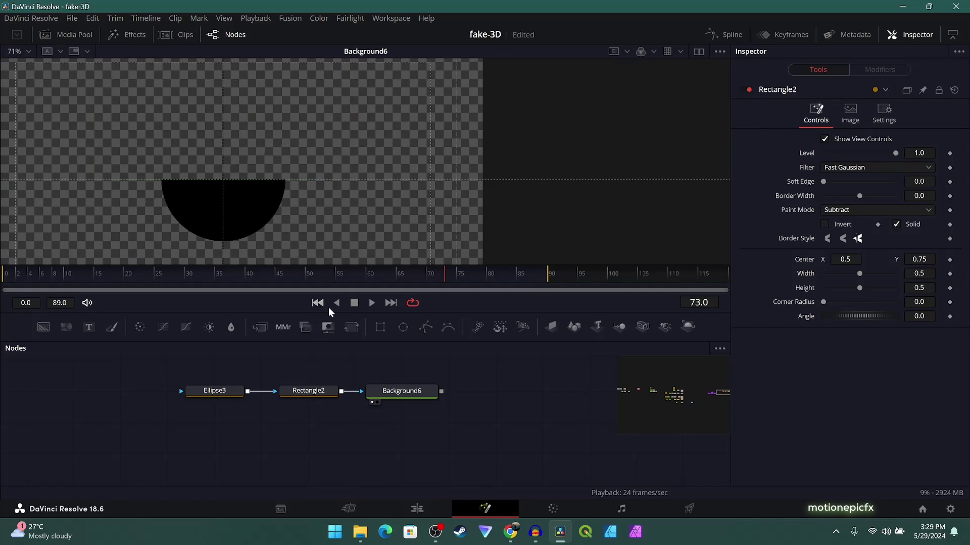
right_click(374, 202)
mouse_move(441, 232)
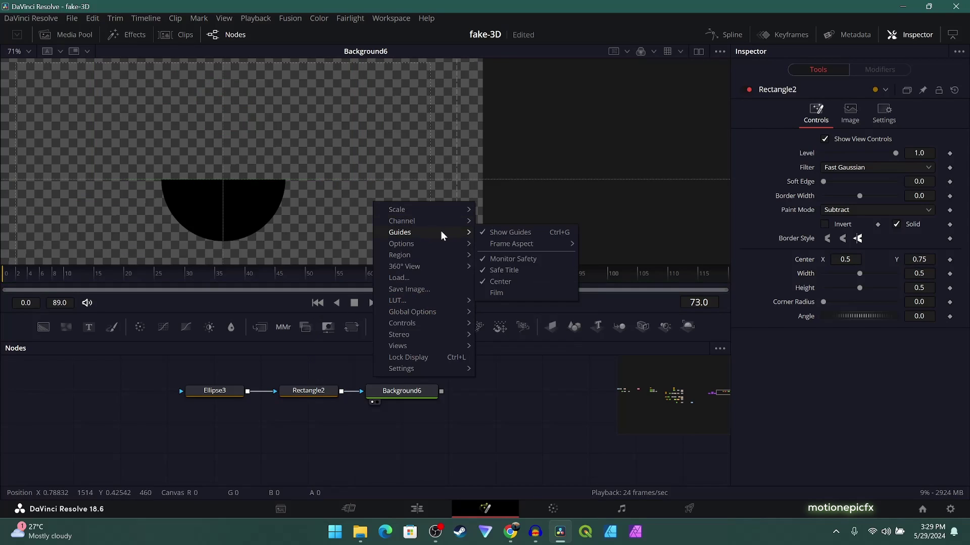
left_click(494, 234)
Step: Change the background's type to Gradient and colour its stops orange, crimson, yellow and blue-violet
left_click(407, 394)
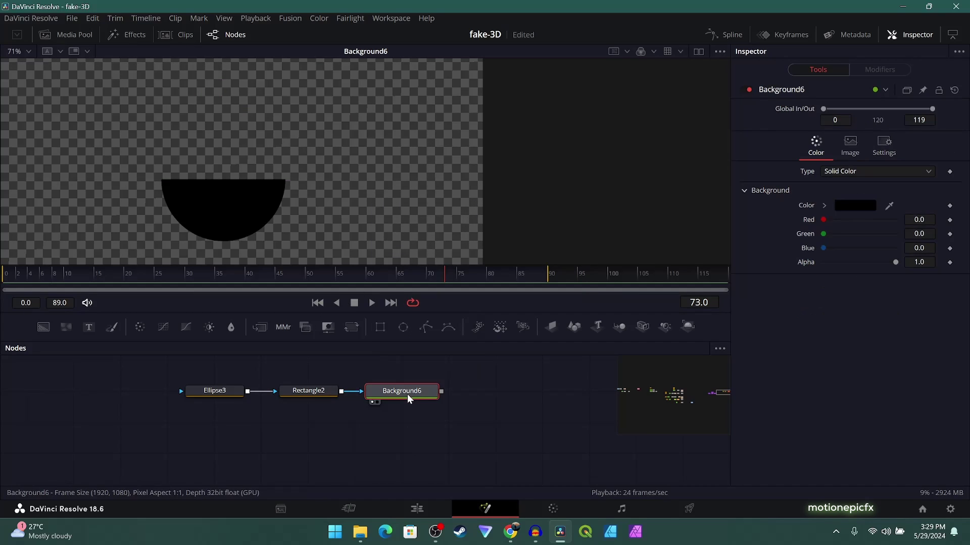
left_click(829, 172)
left_click(841, 226)
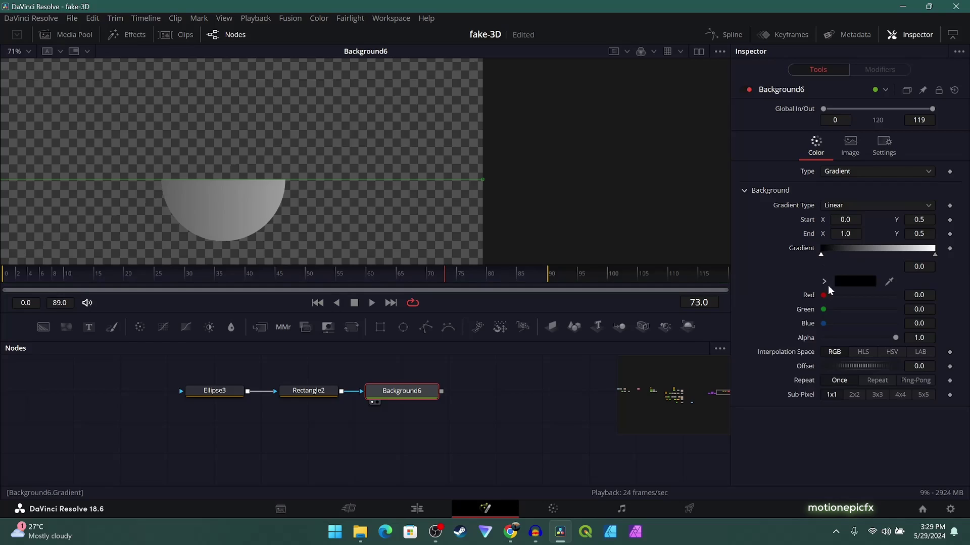
left_click(855, 281)
left_click(853, 248)
left_click_drag(861, 309, 838, 311)
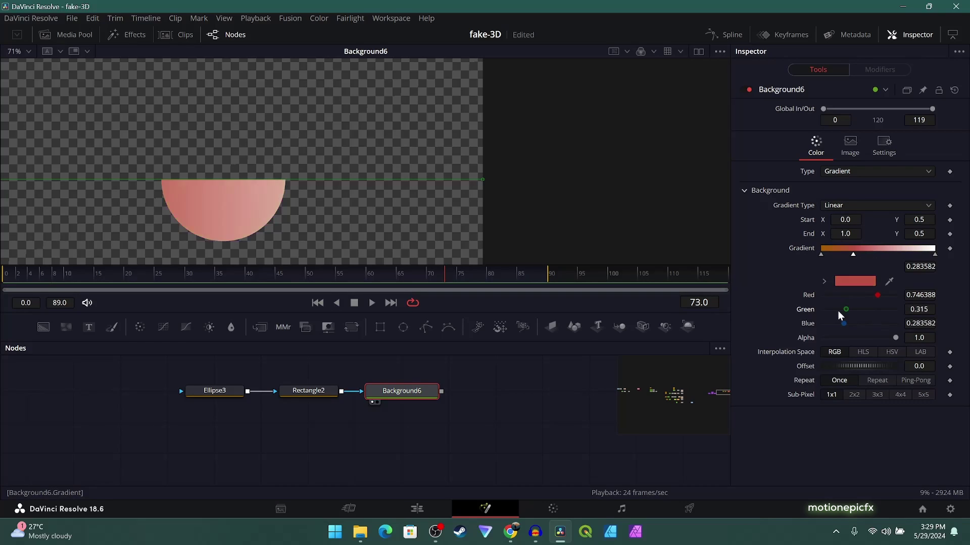
left_click(935, 254)
left_click_drag(895, 296, 841, 310)
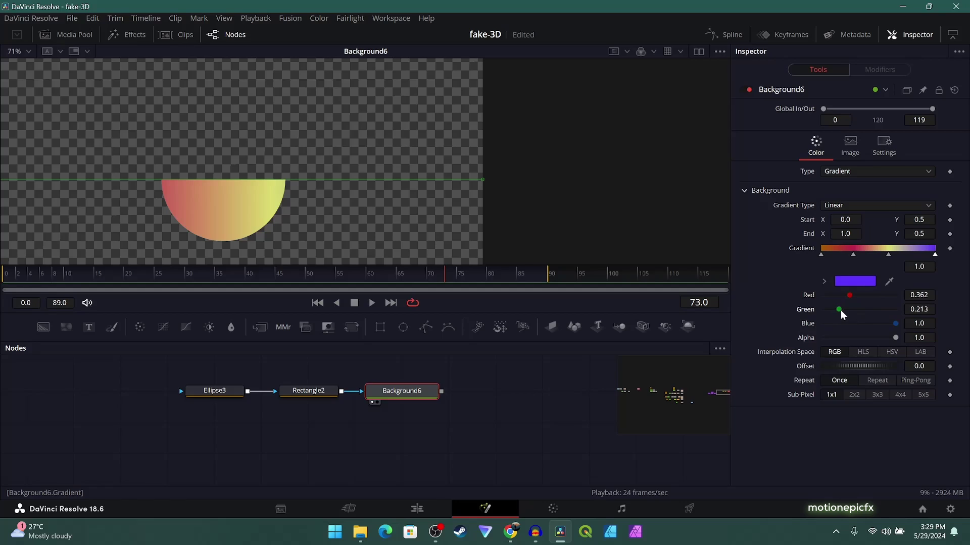
Step: Shorten the gradient line to span the half circle, from about X 0.38, Y 0.48 to X 0.61, Y 0.41
scroll(449, 192, "down", 2)
left_click_drag(162, 180, 303, 181)
left_click_drag(528, 181, 385, 197)
Step: Try the Reflect, Square and Cross gradient types on the half circle
left_click(835, 210)
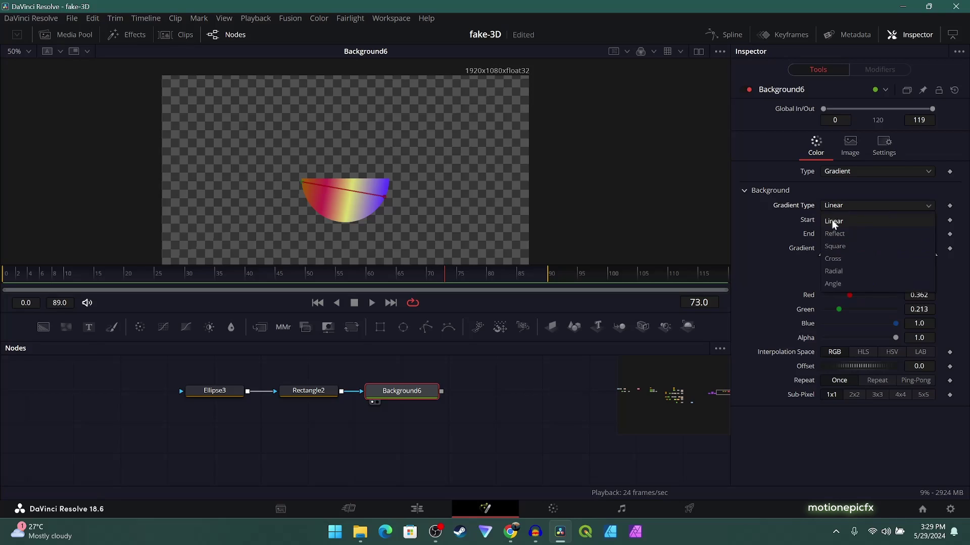
left_click(834, 233)
left_click(837, 208)
left_click(833, 246)
left_click(838, 207)
left_click(835, 257)
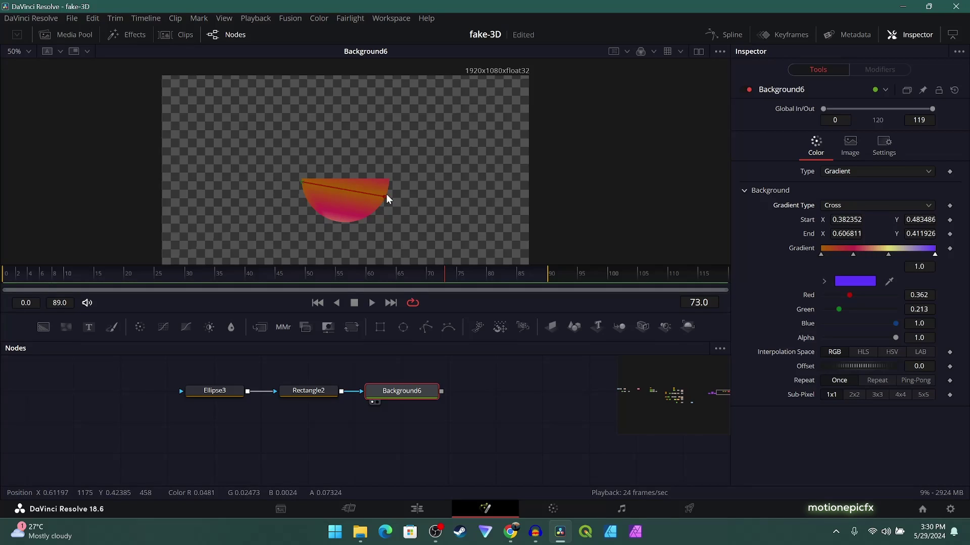
Step: Make the gradient Radial with its start at about X 0.36, Y 0.50 and its end at about X 0.65, Y 0.38
mouse_move(385, 197)
left_mouse_down()
mouse_move(387, 182)
mouse_move(319, 179)
mouse_move(401, 202)
left_mouse_up()
left_click(838, 205)
left_click(838, 270)
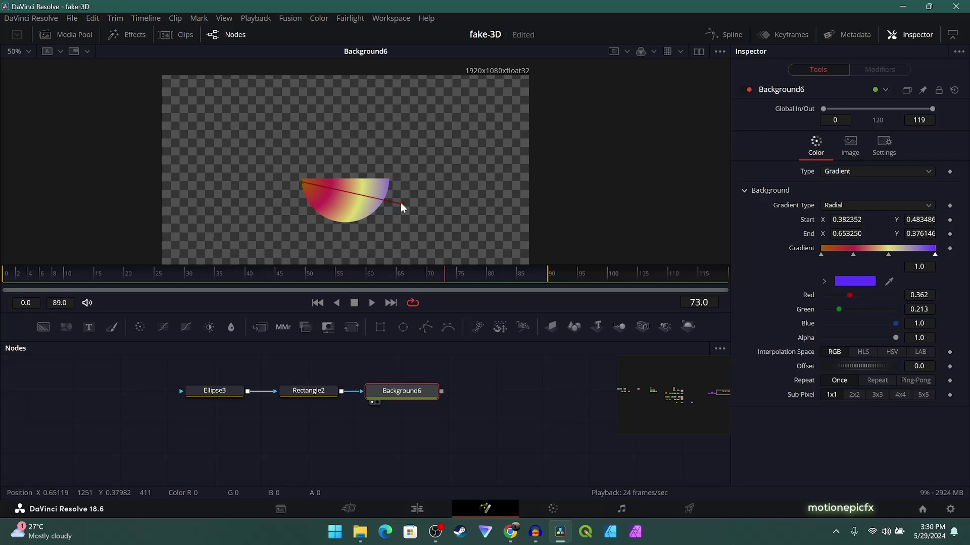
left_click(365, 405)
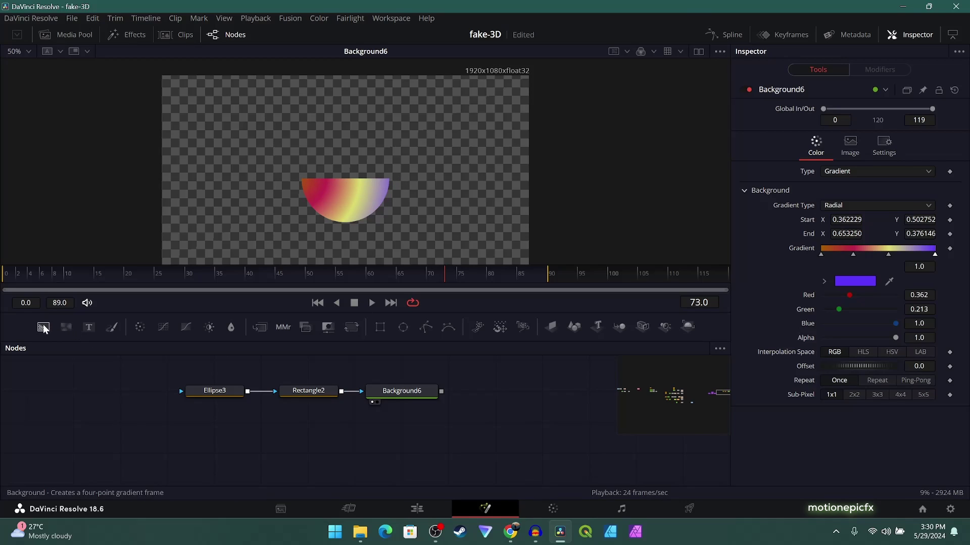
Step: Duplicate the gradient background, mask the copy with a new ellipse, and merge it with the original half circle
left_click(416, 393)
key("ctrl+c")
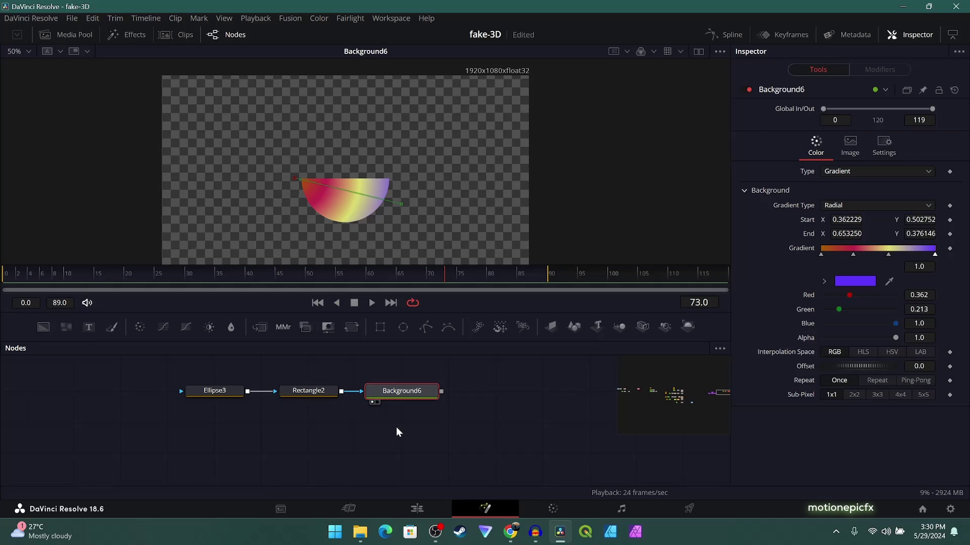
key("ctrl+v")
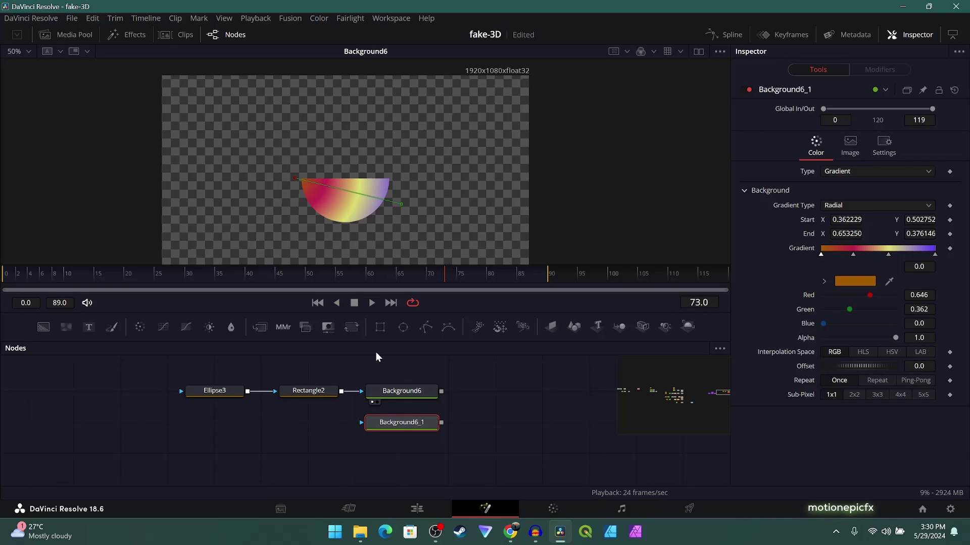
left_click_drag(398, 328, 362, 422)
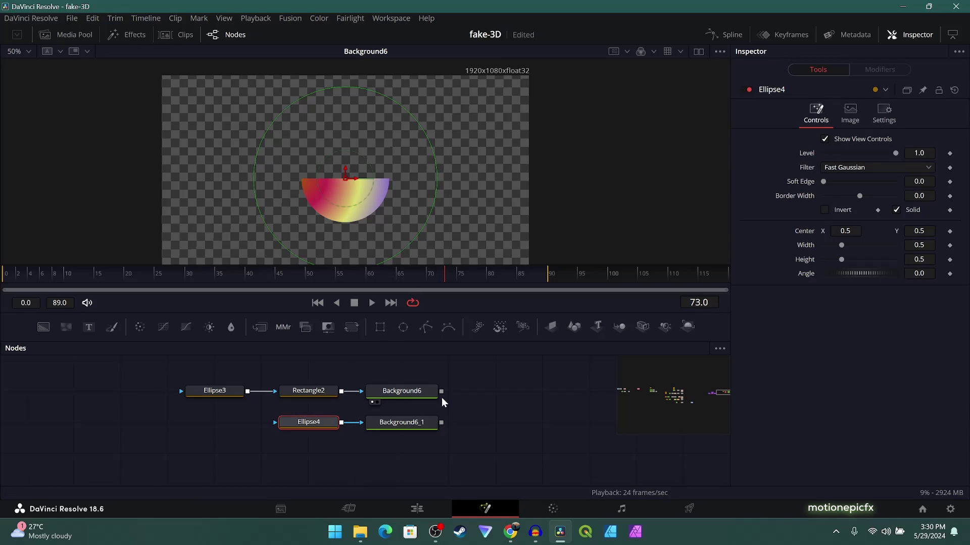
left_click_drag(442, 393, 397, 189)
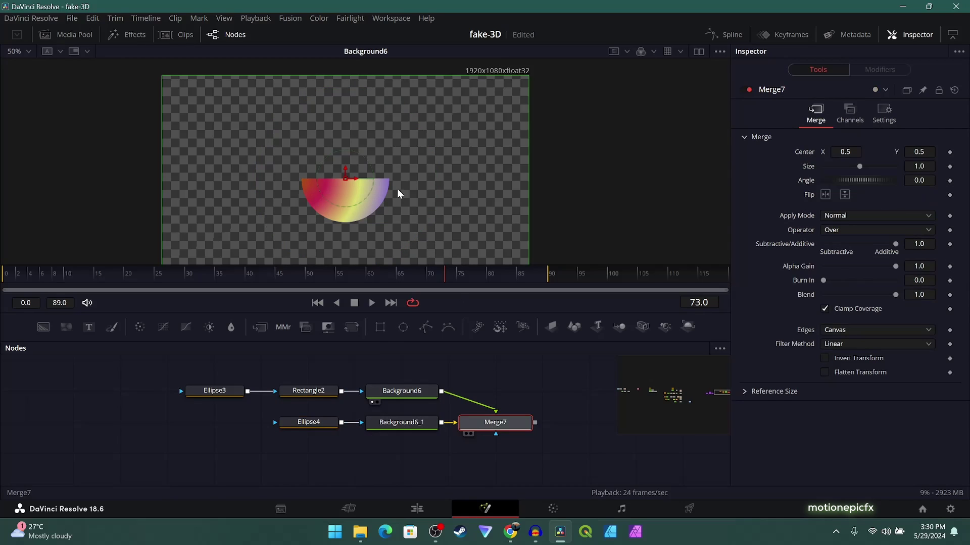
Step: Flatten the new ellipse mask to about 0.24 wide and 0.07 high so it forms the bowl's rim
left_click(312, 423)
left_click_drag(338, 86, 339, 165)
left_click_drag(254, 178, 302, 181)
scroll(387, 181, "up", 10)
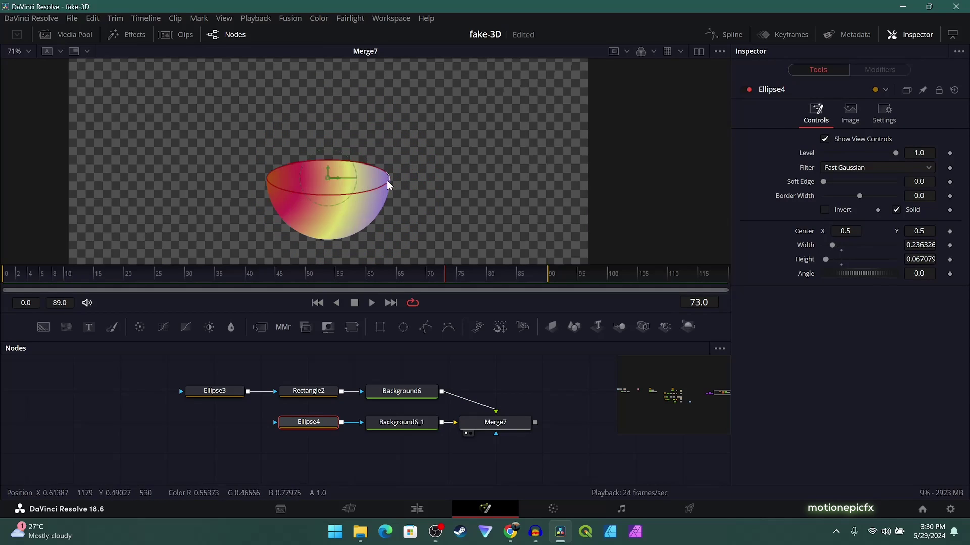
left_click_drag(393, 161, 404, 167)
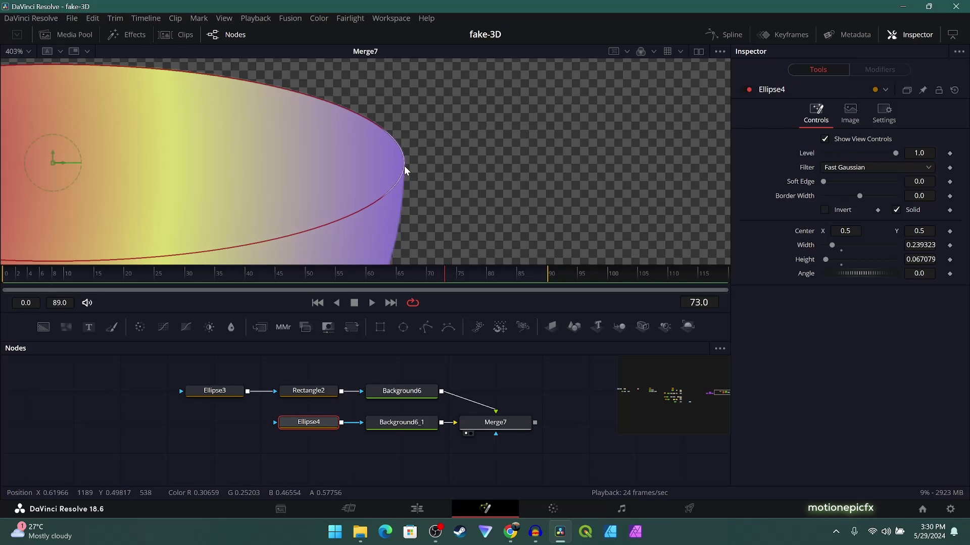
scroll(313, 197, "down", 4)
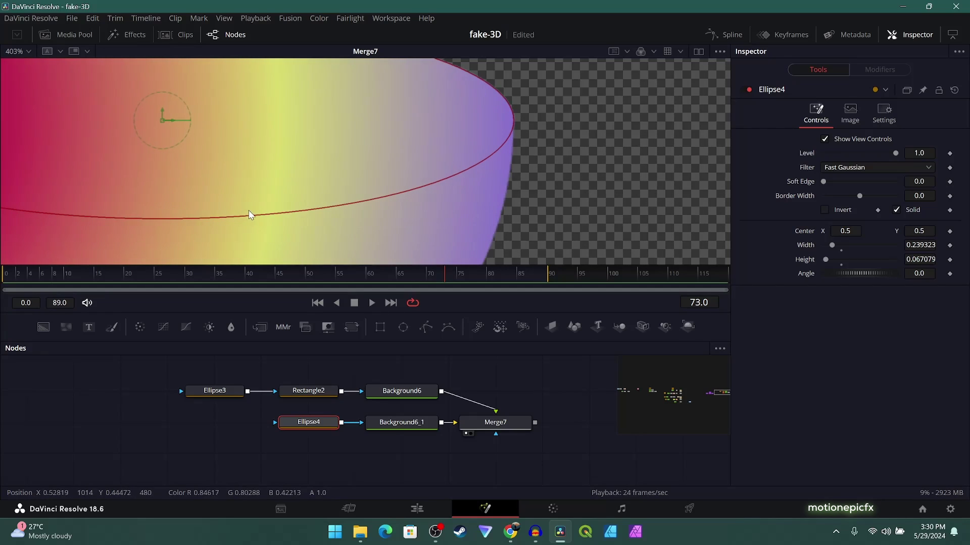
left_click_drag(213, 214, 211, 197)
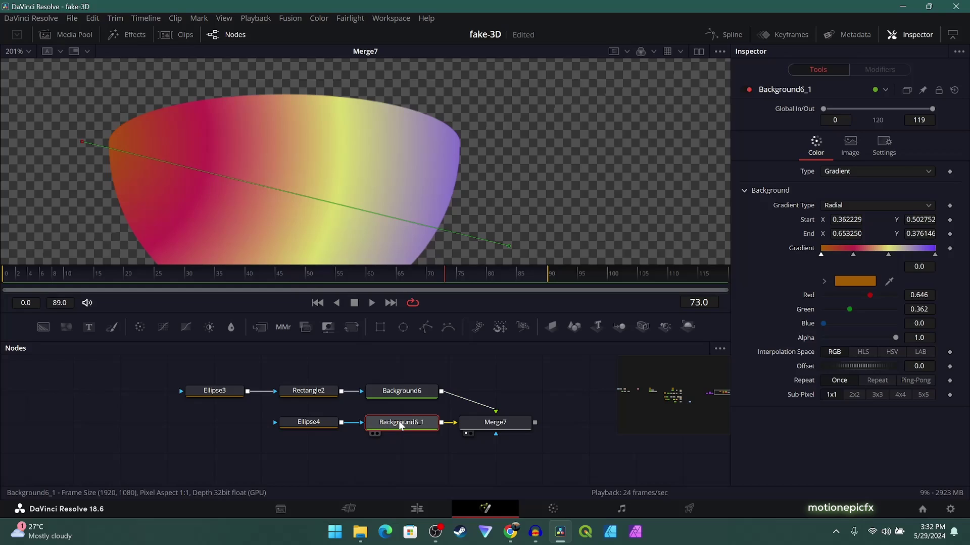
Step: Swap the Merge node's inputs and reverse the rim's gradient so it runs from the bowl's right edge to its left edge
left_click(487, 426)
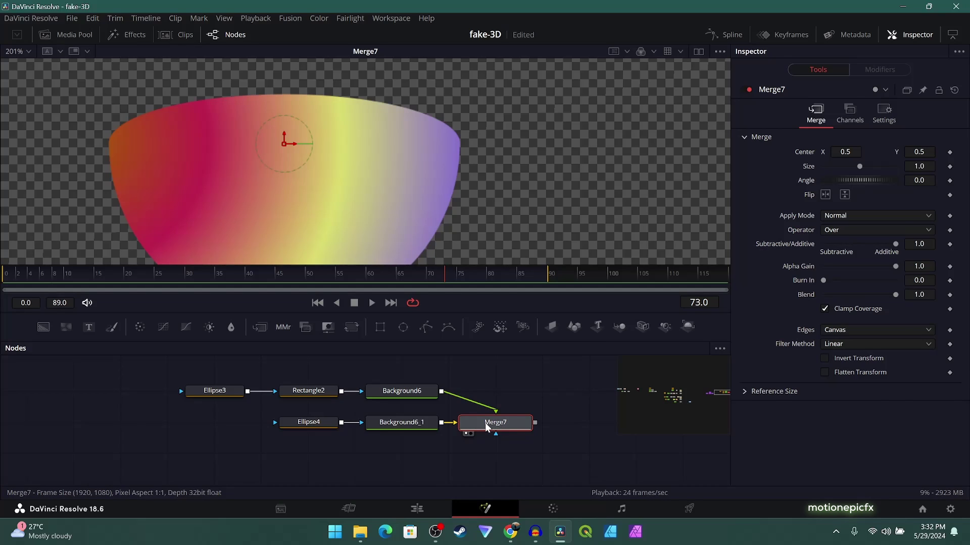
left_click(402, 423)
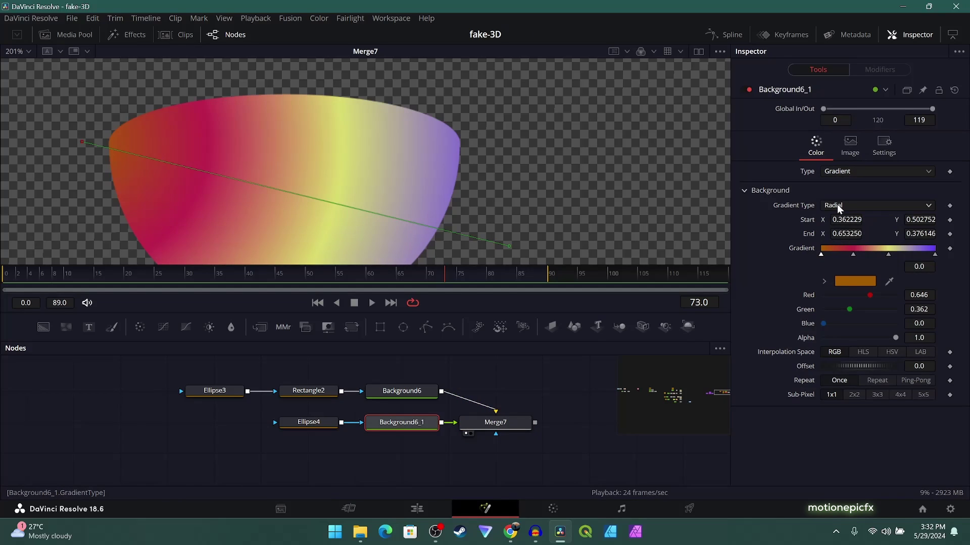
left_click_drag(509, 247, 153, 169)
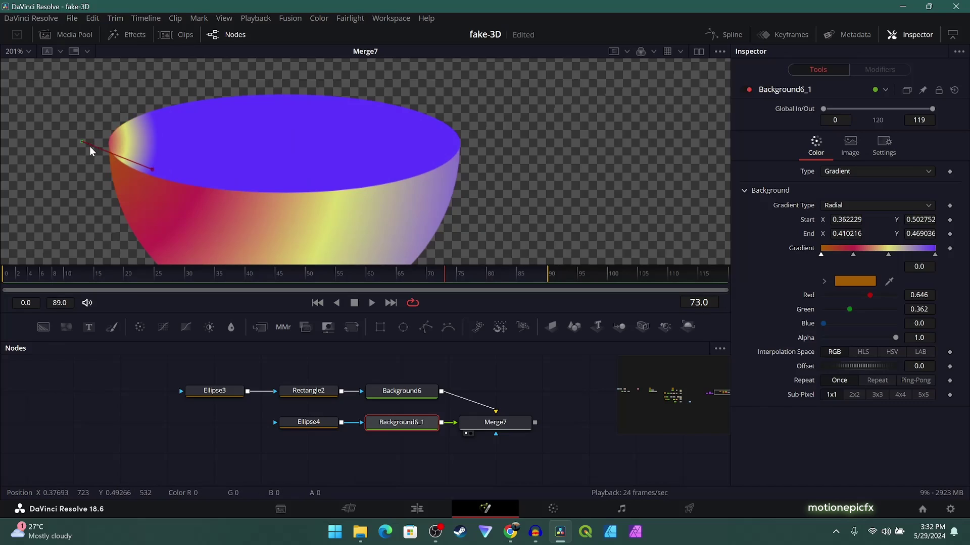
left_click_drag(82, 142, 457, 146)
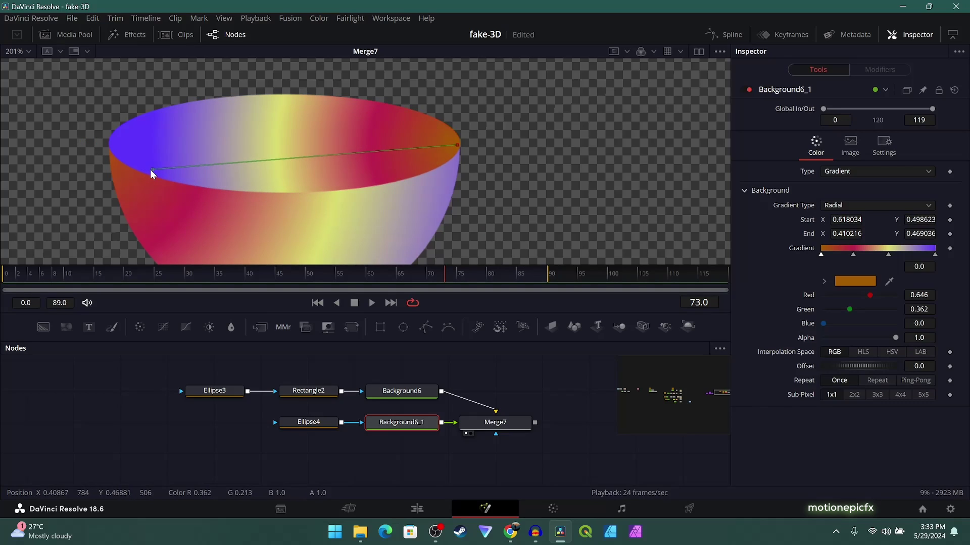
left_click_drag(152, 173, 106, 147)
Step: Swap the Merge node's inputs to compare the layer order, and swap them back
left_click(498, 425)
right_click(499, 426)
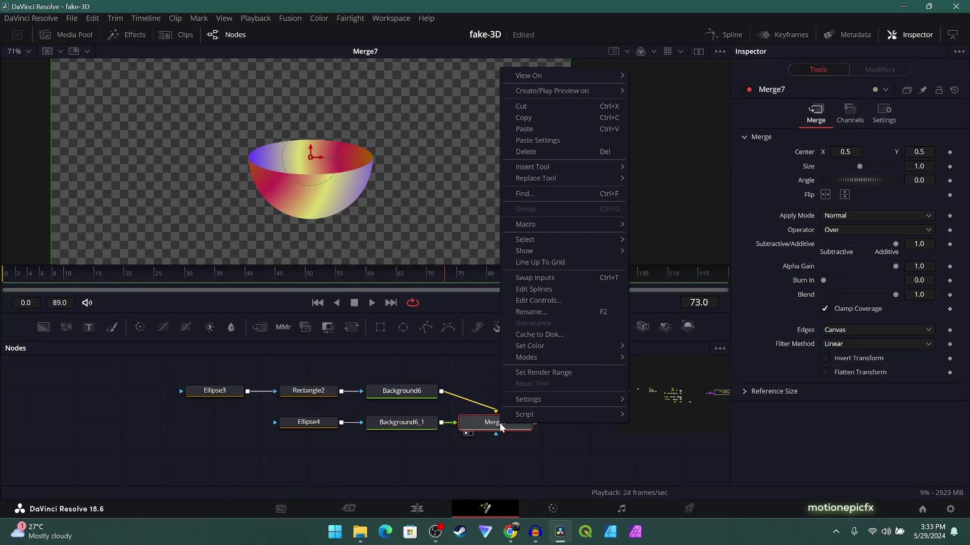
left_click(535, 278)
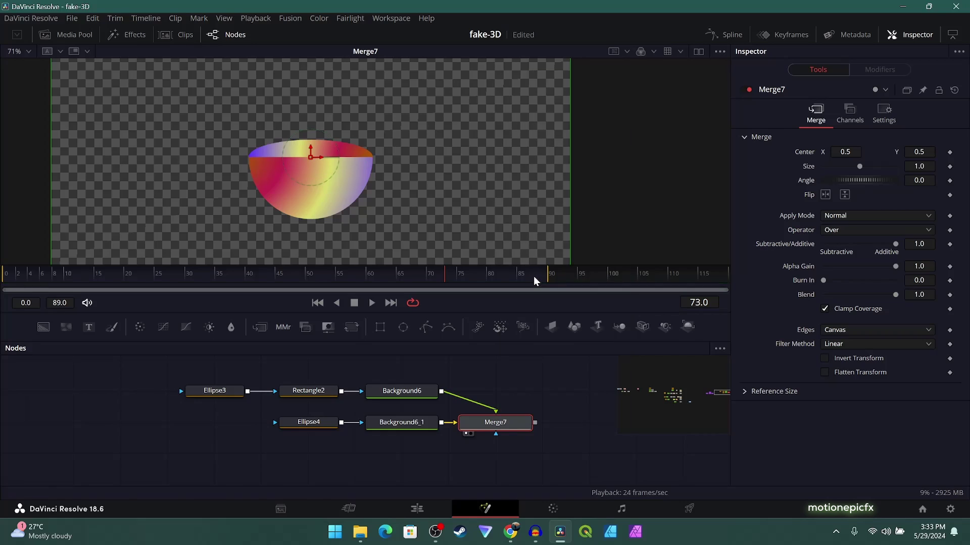
scroll(308, 172, "up", 4)
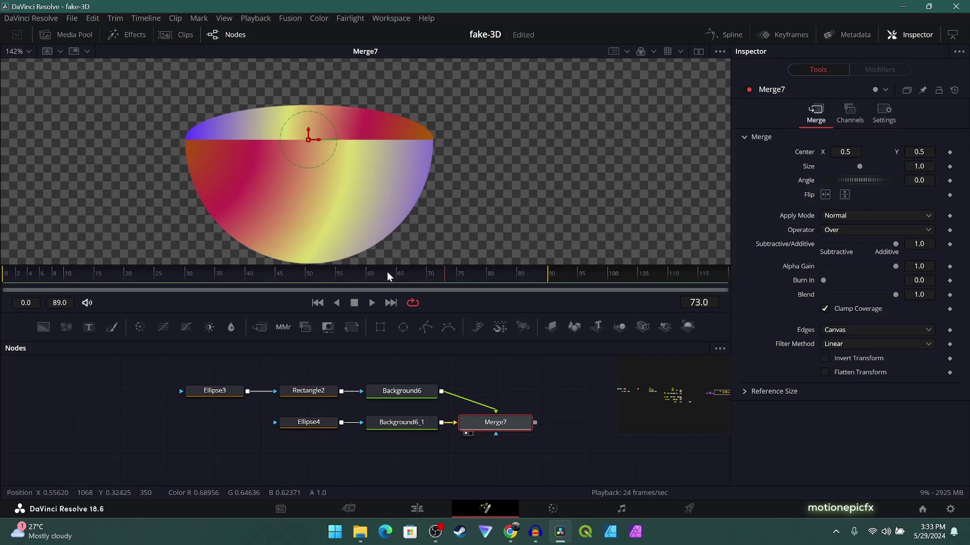
key("ctrl+t")
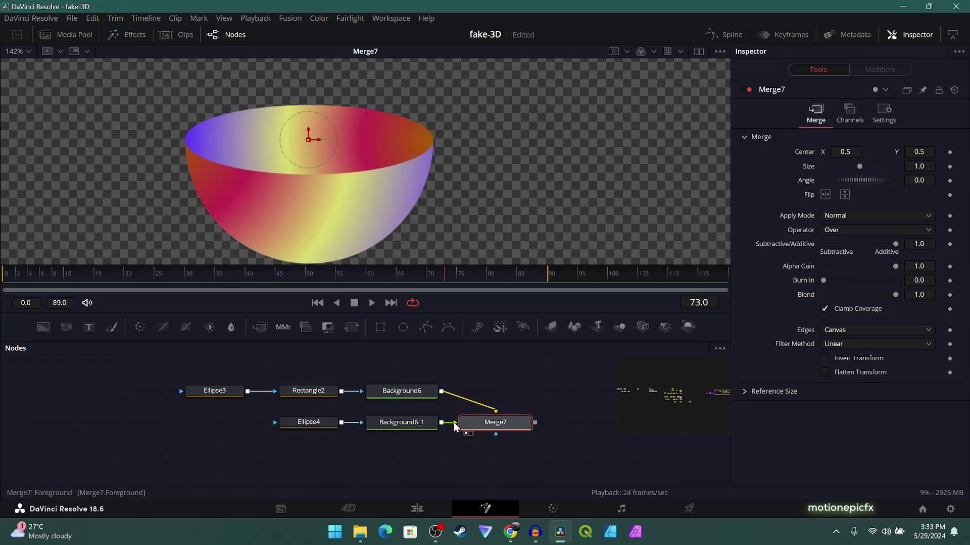
Step: Adjust the rim ellipse mask's height up and down to try different bowl tilts, and settle on 0.05
left_click(324, 426)
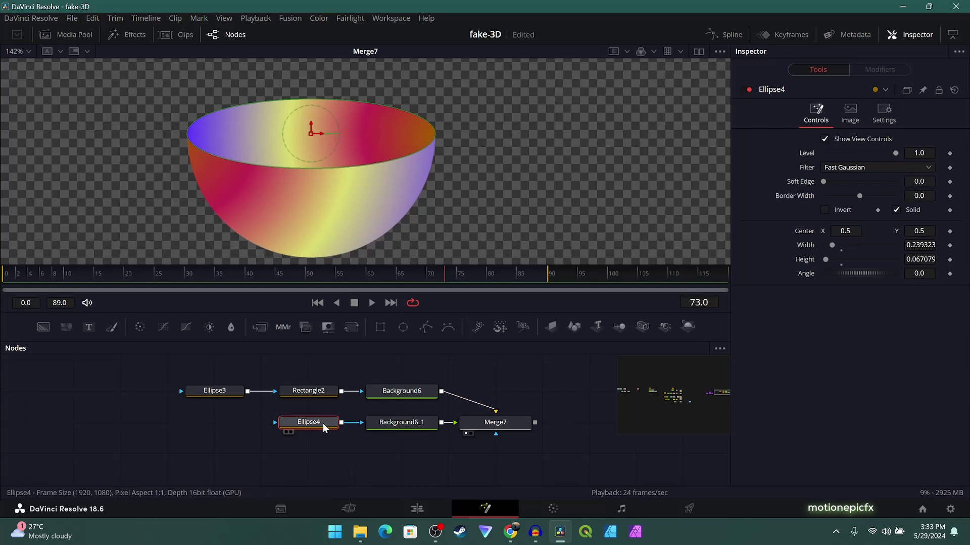
scroll(917, 259, "down", 1)
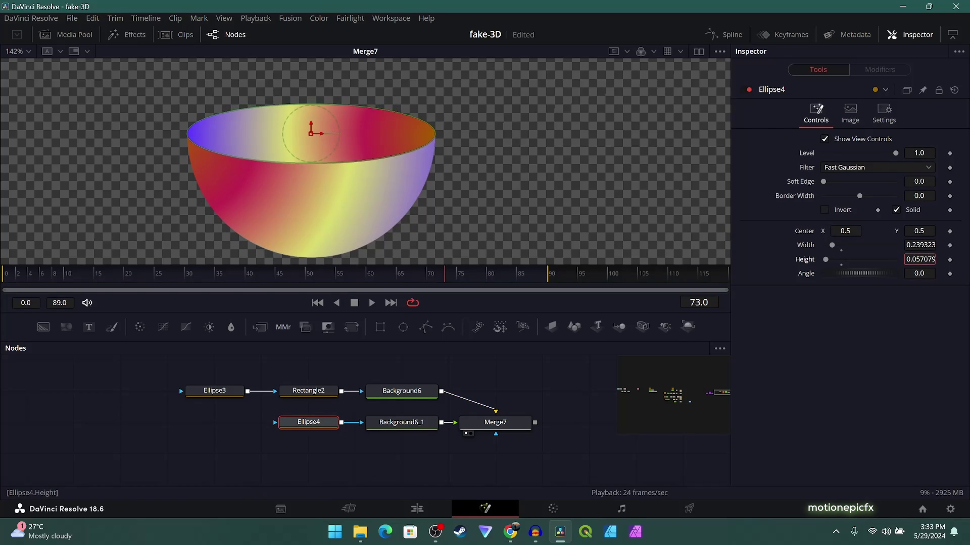
scroll(916, 259, "down", 3)
scroll(916, 259, "up", 2)
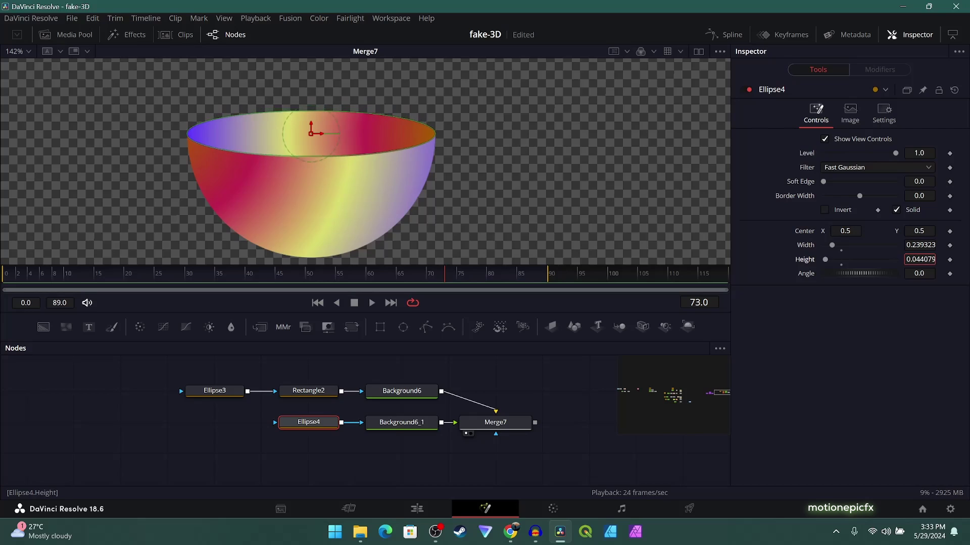
scroll(916, 259, "down", 2)
scroll(917, 259, "up", 4)
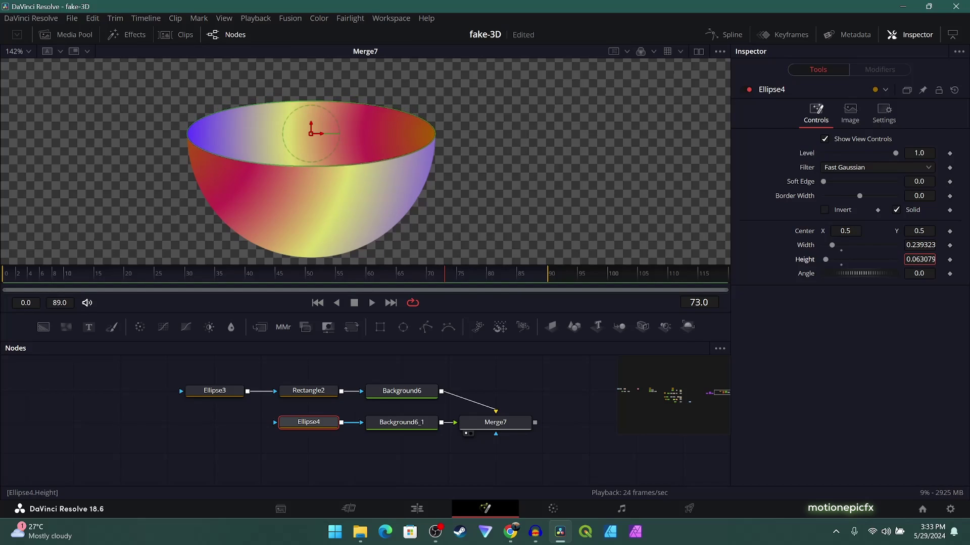
scroll(917, 259, "down", 4)
scroll(917, 259, "up", 5)
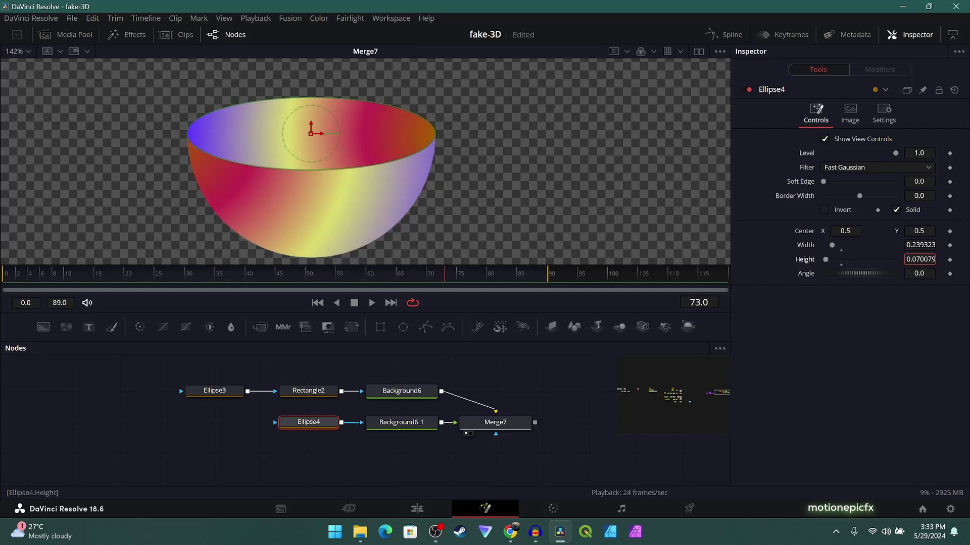
scroll(916, 259, "down", 3)
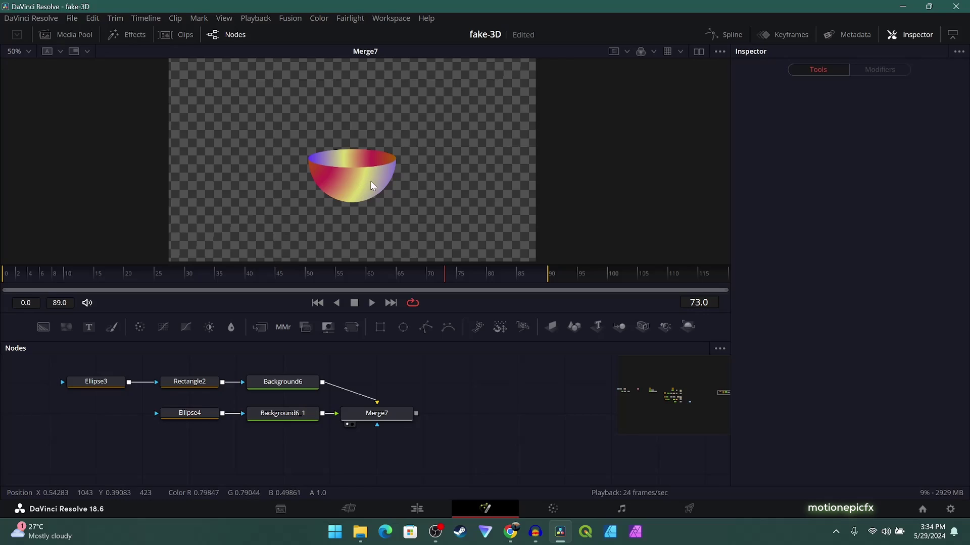
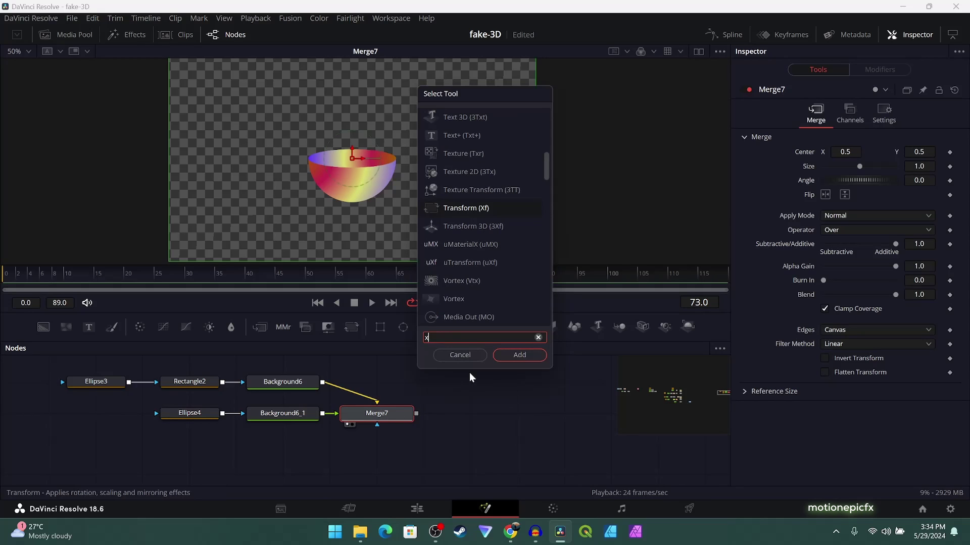
Step: Add and view a Transform node after the Merge, set its Pivot Y to 0.287 at the bowl's base, and test the rotation
left_click(508, 354)
key("1")
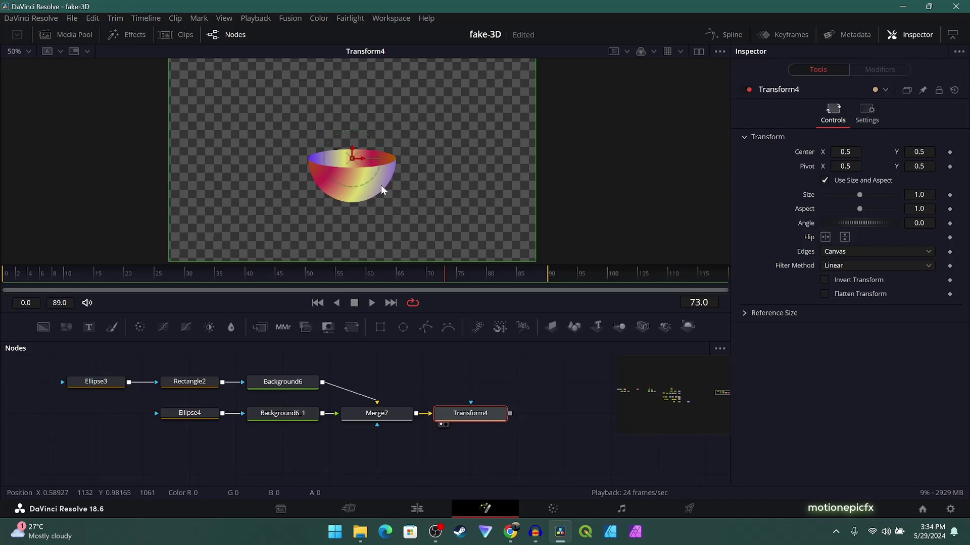
left_click_drag(925, 168, 891, 168)
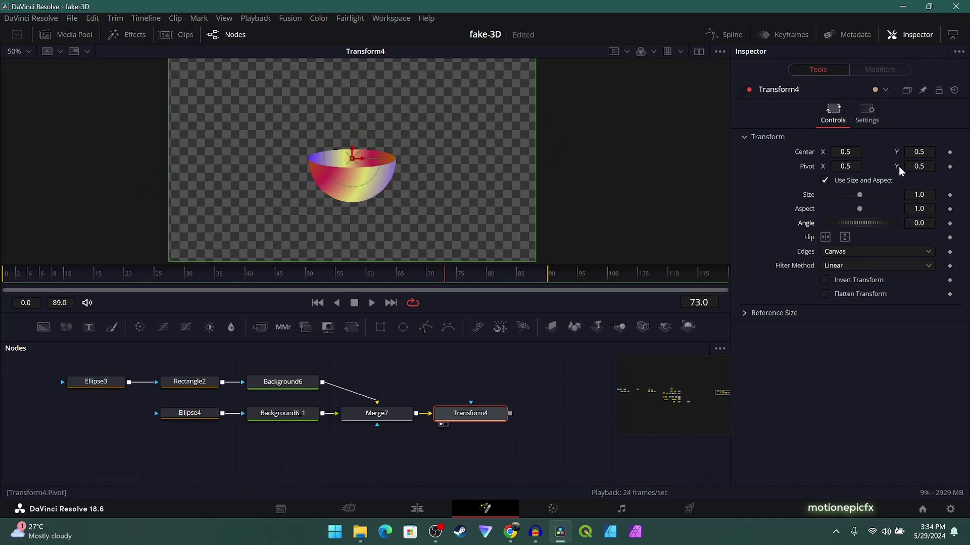
left_click_drag(925, 169, 899, 168)
left_click_drag(856, 221, 856, 221)
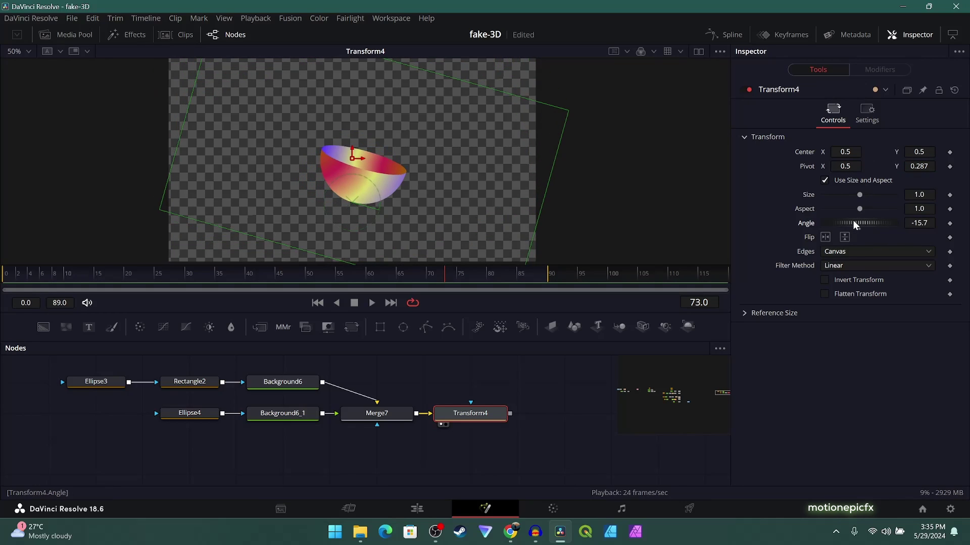
Step: Keyframe the Transform's angle at 0 on frame 15 and 13 on frame 35
left_click_drag(30, 277, 96, 279)
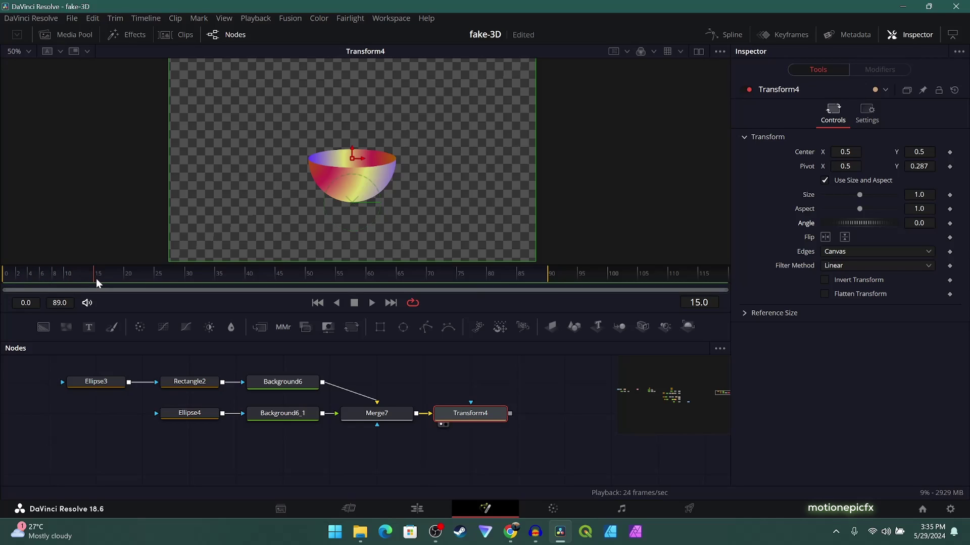
left_click(950, 224)
left_click(215, 277)
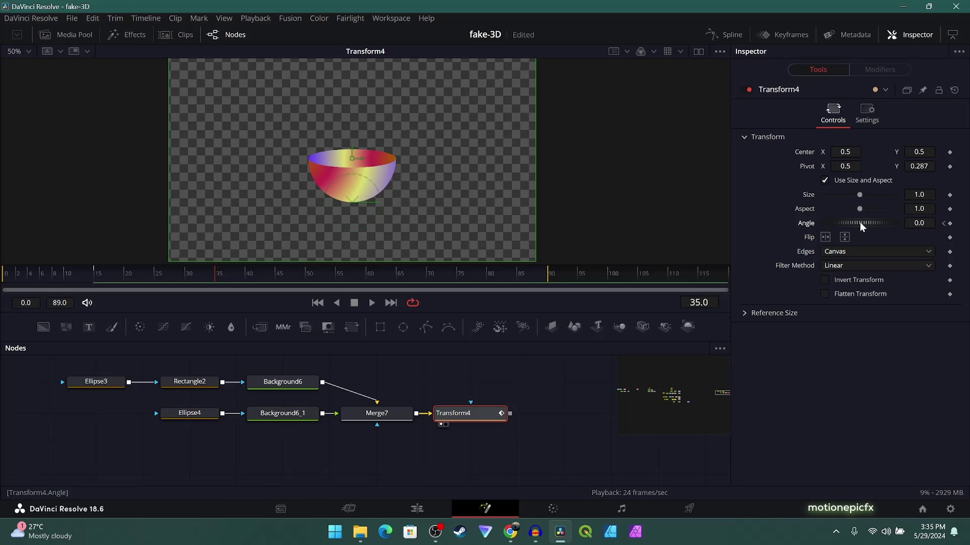
left_click_drag(860, 222, 218, 276)
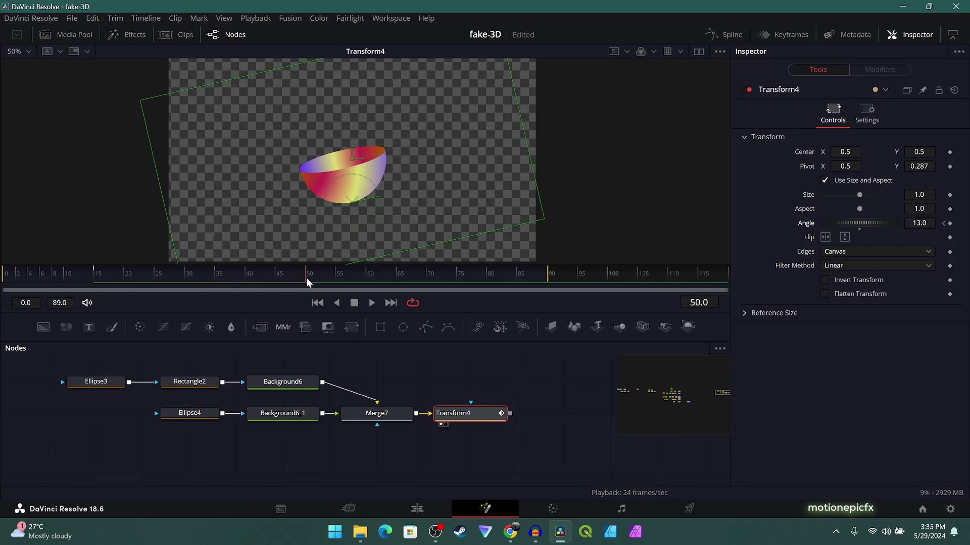
Step: Keyframe the Transform's angle at -7.9 on frame 50 and 0 on frame 70, and scrub through the rocking motion
left_click_drag(863, 222, 842, 221)
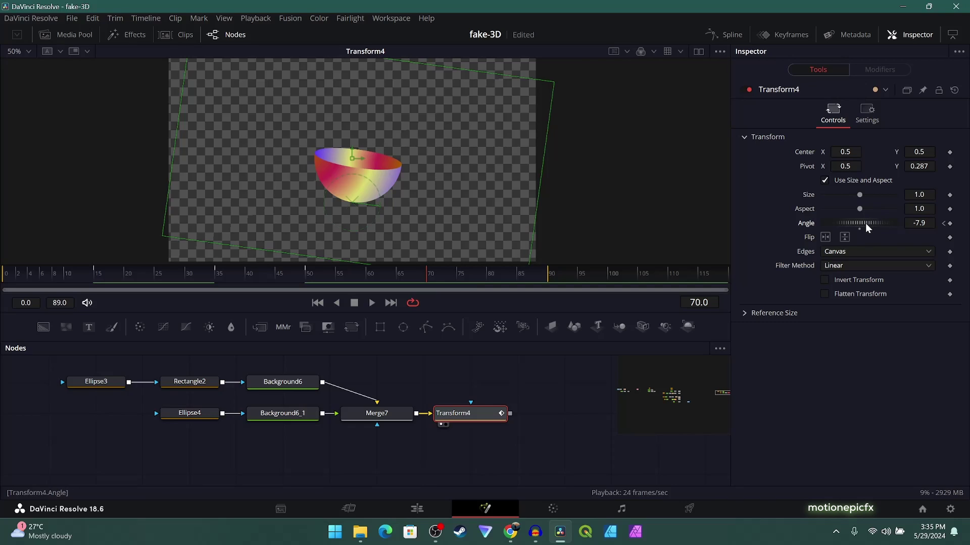
left_click(934, 223)
type("0")
key("Tab")
left_click_drag(54, 273, 216, 274)
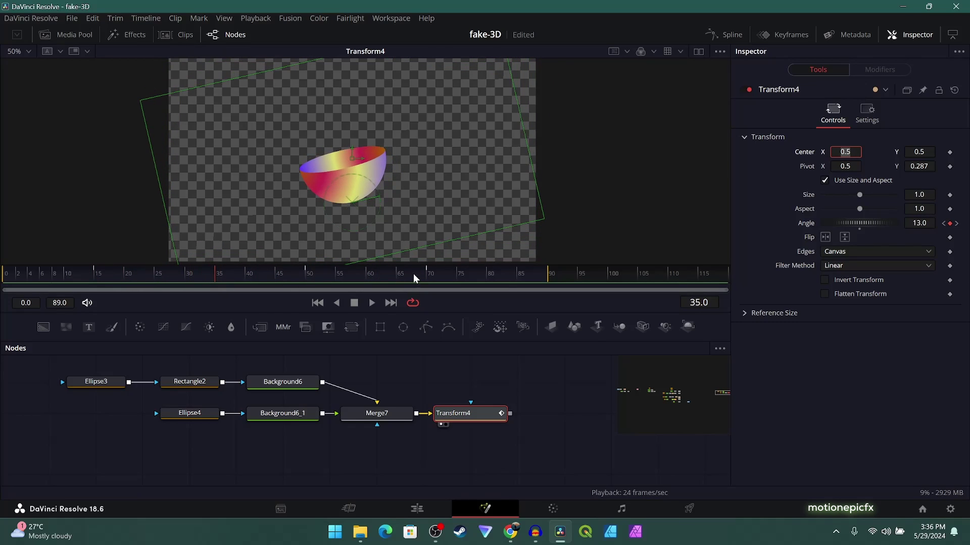
Step: Keyframe the rim ellipse mask's height at 0.05 on frame 15 and 0.019 on frame 35
left_click(97, 277)
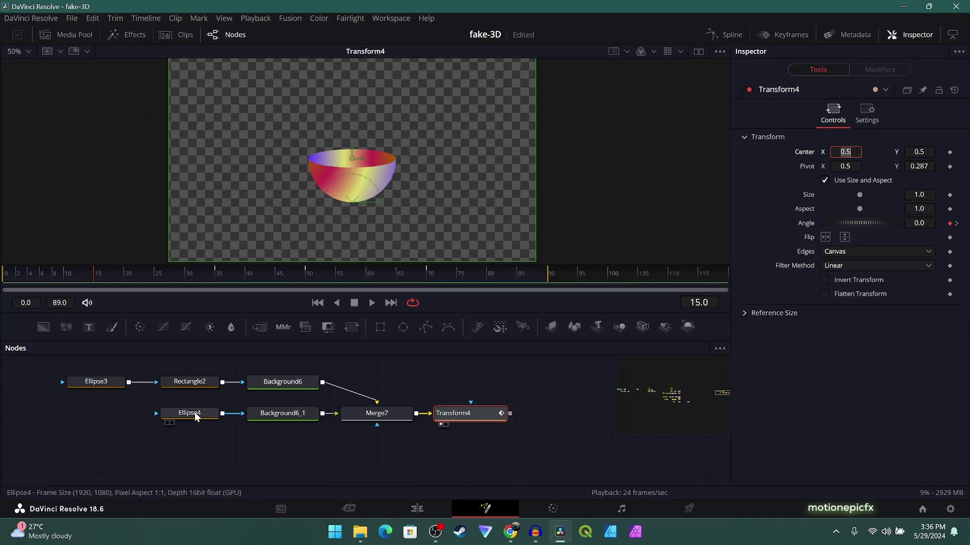
mouse_move(195, 412)
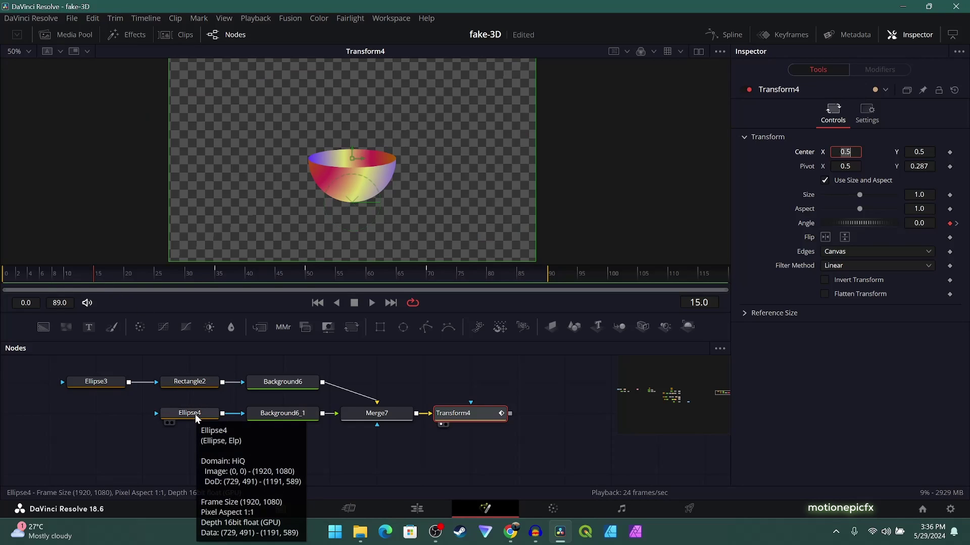
left_click(196, 414)
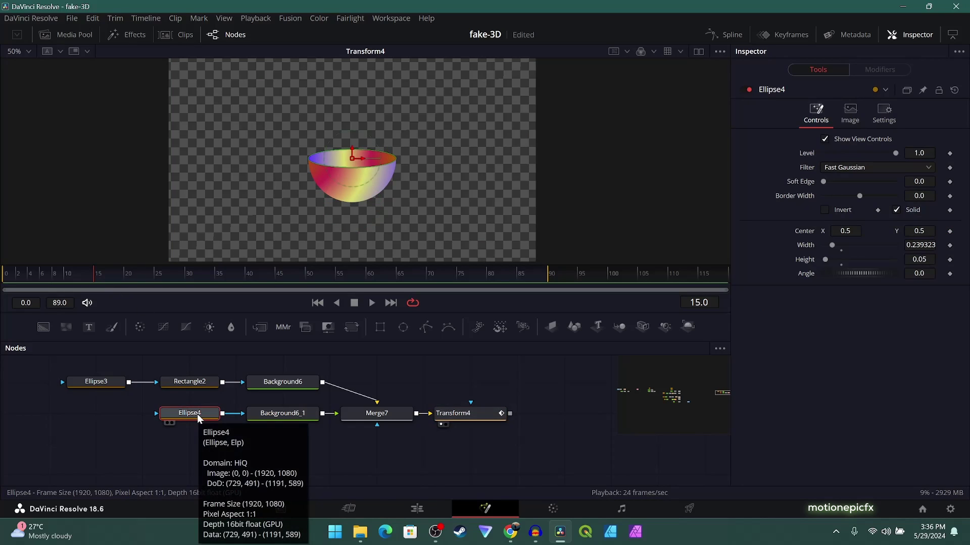
left_click(950, 260)
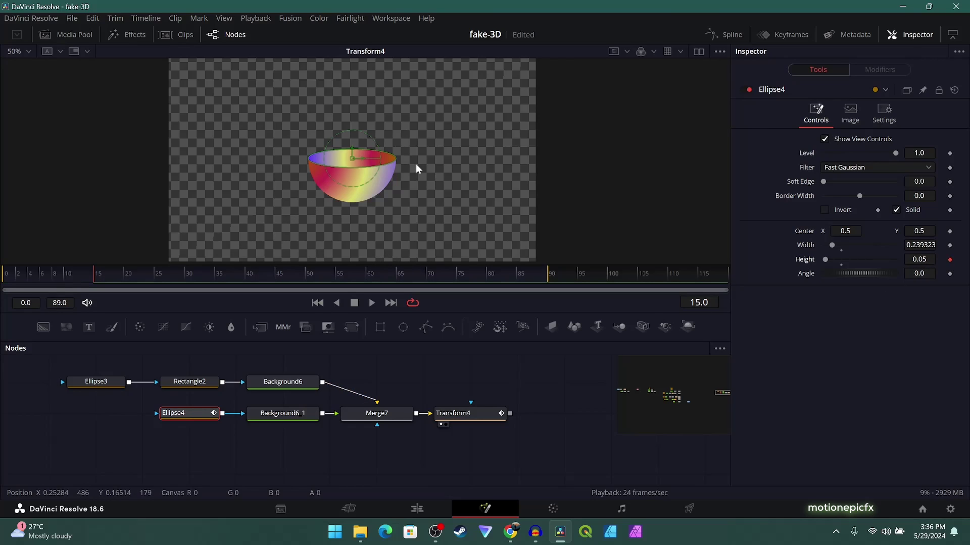
left_click_drag(92, 274, 217, 277)
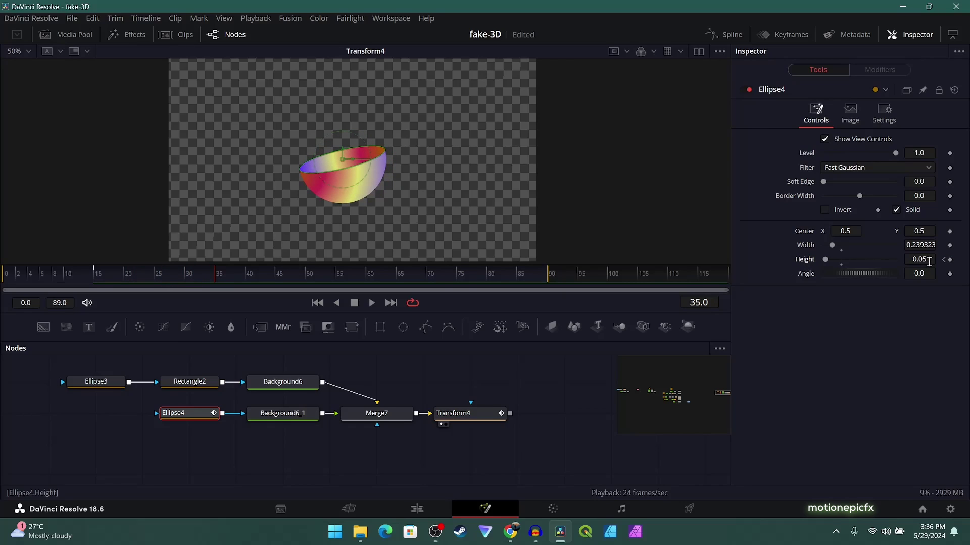
left_click_drag(928, 262, 909, 263)
Step: Keyframe the rim ellipse mask's height at 0.083 on frame 50 and 0.05 on frame 70
left_click(233, 275)
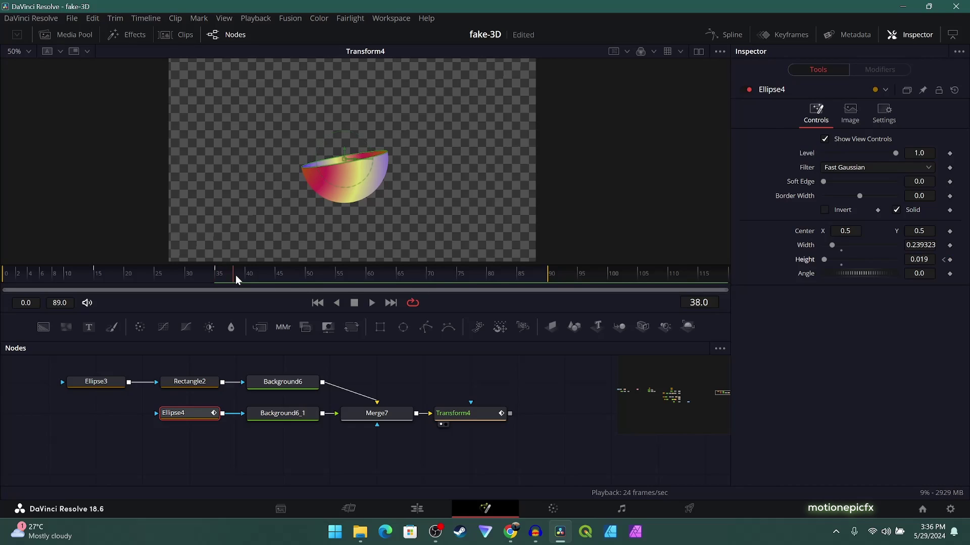
left_click(309, 275)
left_click_drag(927, 261, 947, 260)
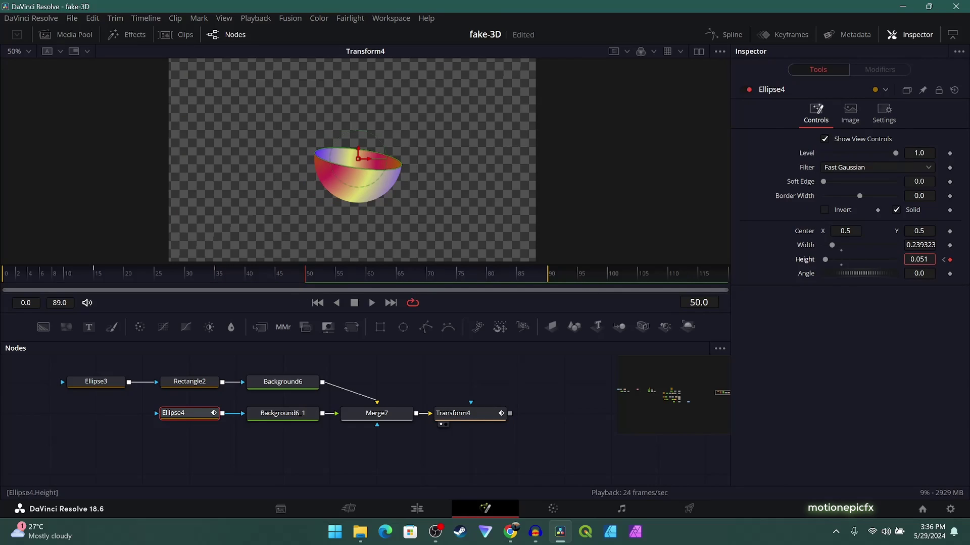
left_click(430, 275)
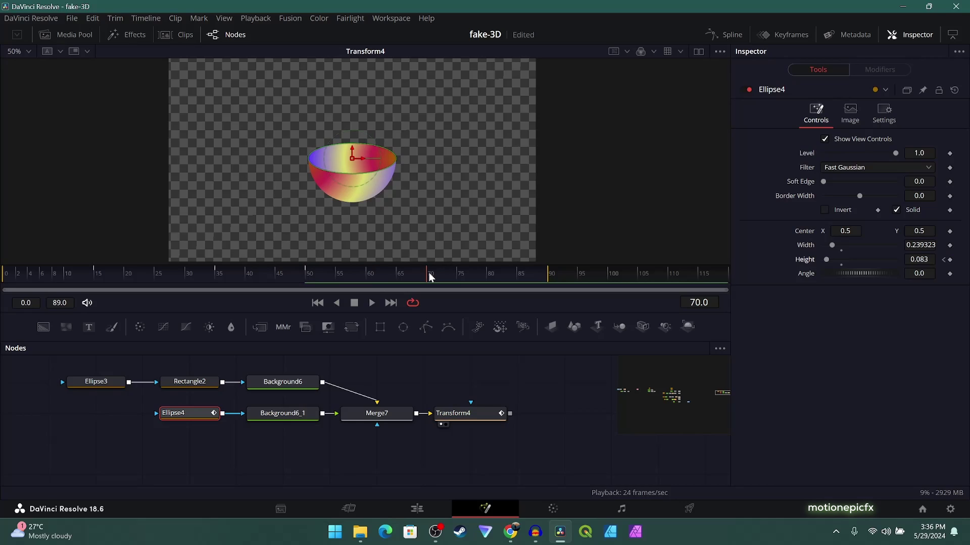
type("0.0")
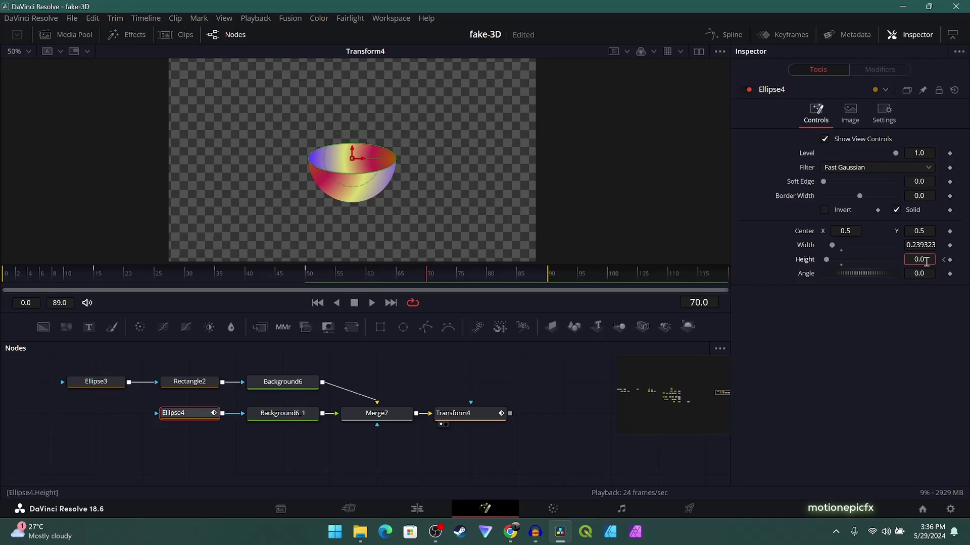
type("5")
key("Tab")
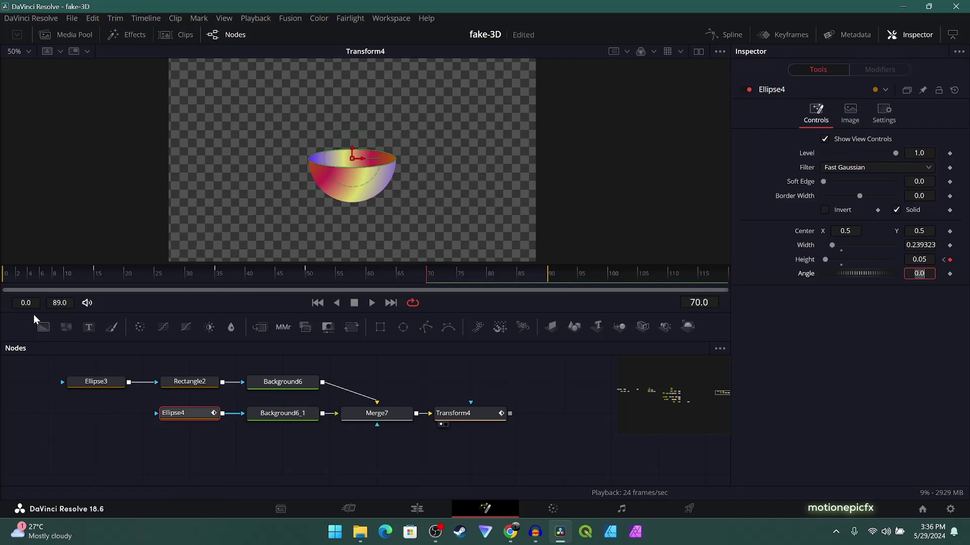
Step: Play the bowl animation from the start and save the project
left_click(319, 305)
left_click(538, 411)
key("space")
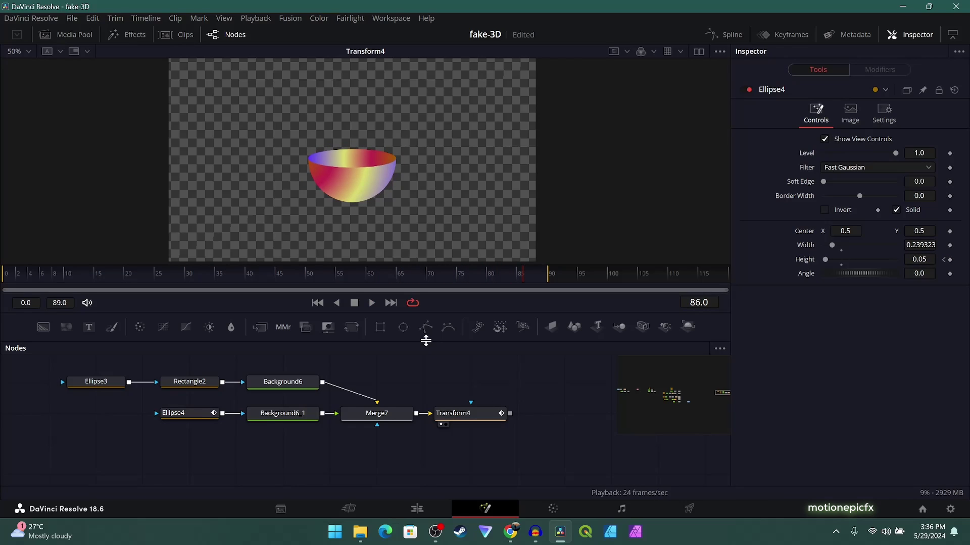
key("ctrl+s")
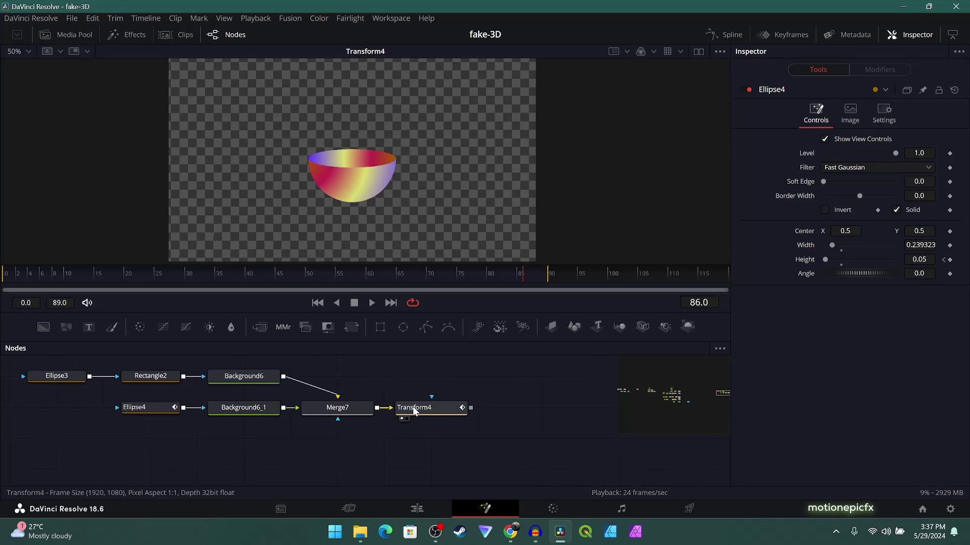
Step: Smooth all keyframes of the Transform's angle curve in the Spline editor and level the handles at the frame 35 peak
left_click(413, 407)
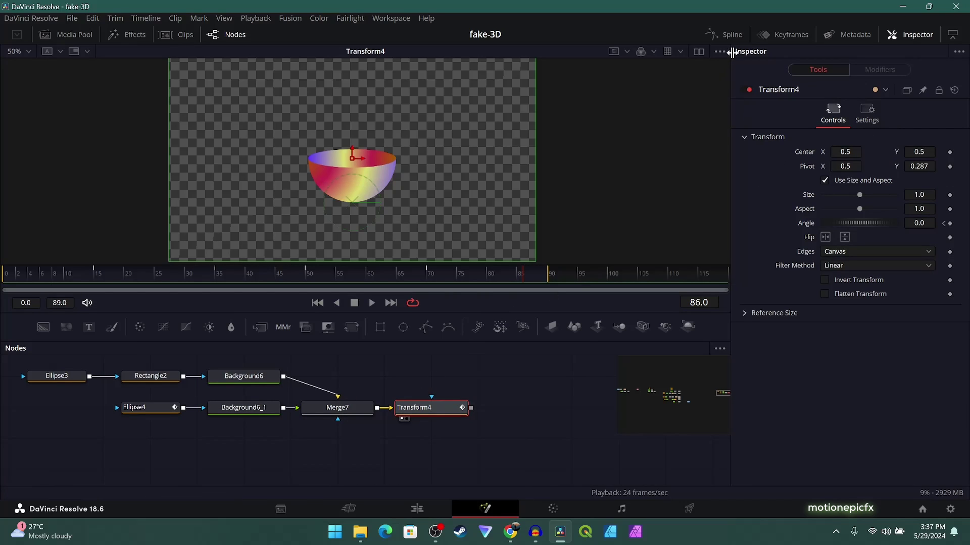
left_click(730, 34)
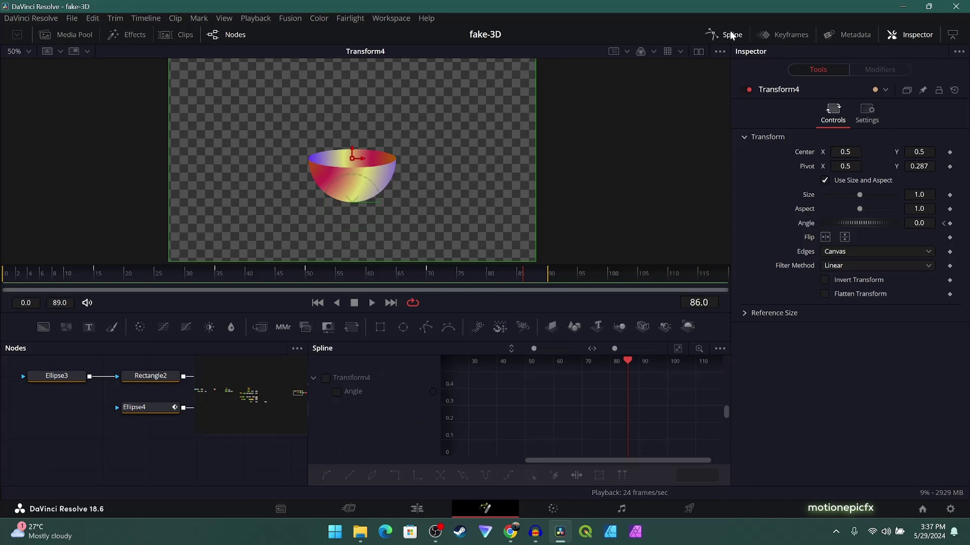
left_click(678, 348)
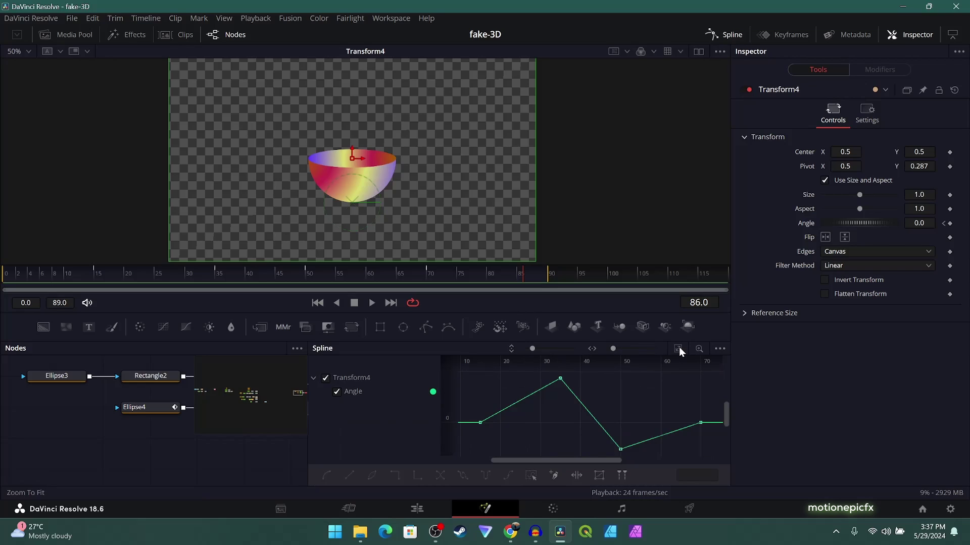
left_click(531, 475)
key("shift+s")
left_click_drag(529, 375, 532, 383)
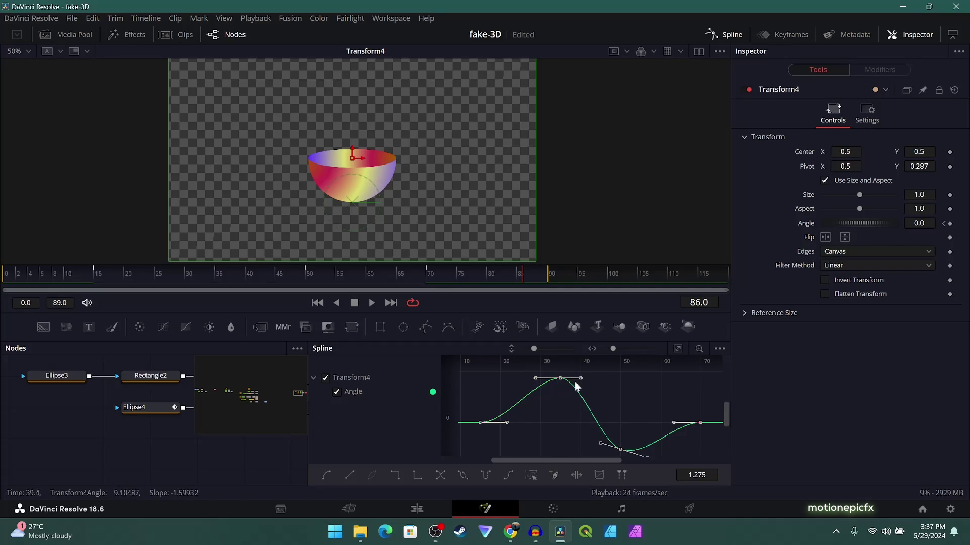
Step: Level the handles at the angle curve's frame 50 low point and play the animation from the start
left_click_drag(601, 443, 599, 449)
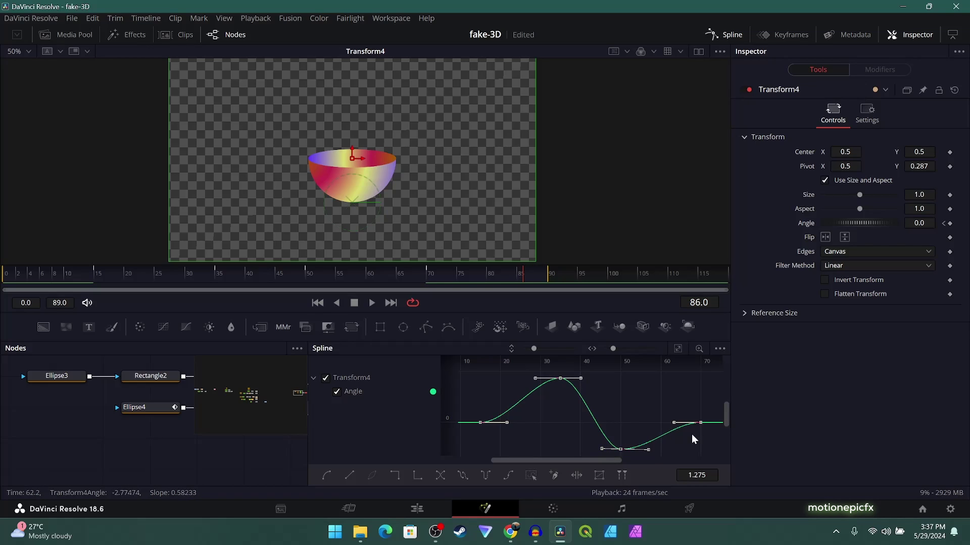
left_click(316, 303)
key("space")
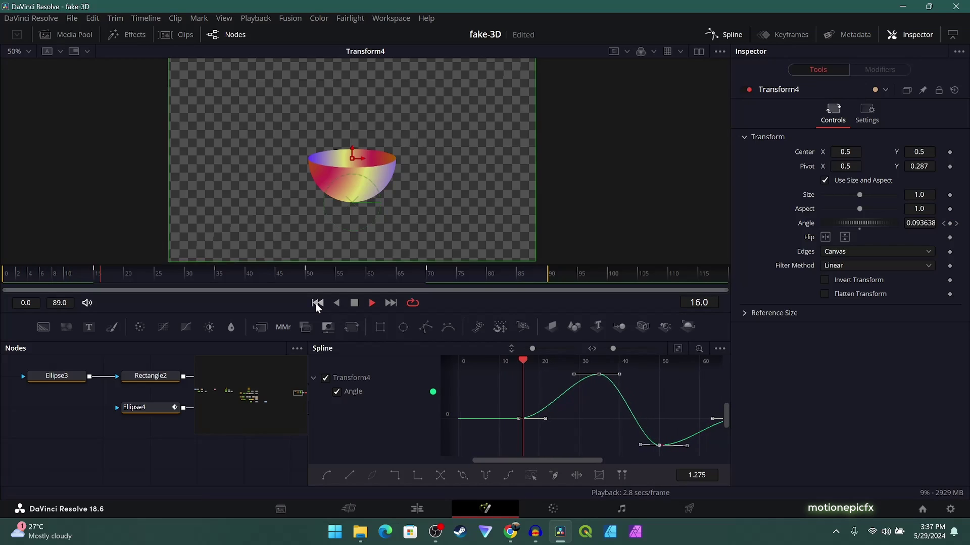
key("space")
Step: Smooth all keyframes of the rim ellipse mask's height curve in the Spline editor and replay the animation from the start
left_click(134, 407)
left_click(325, 377)
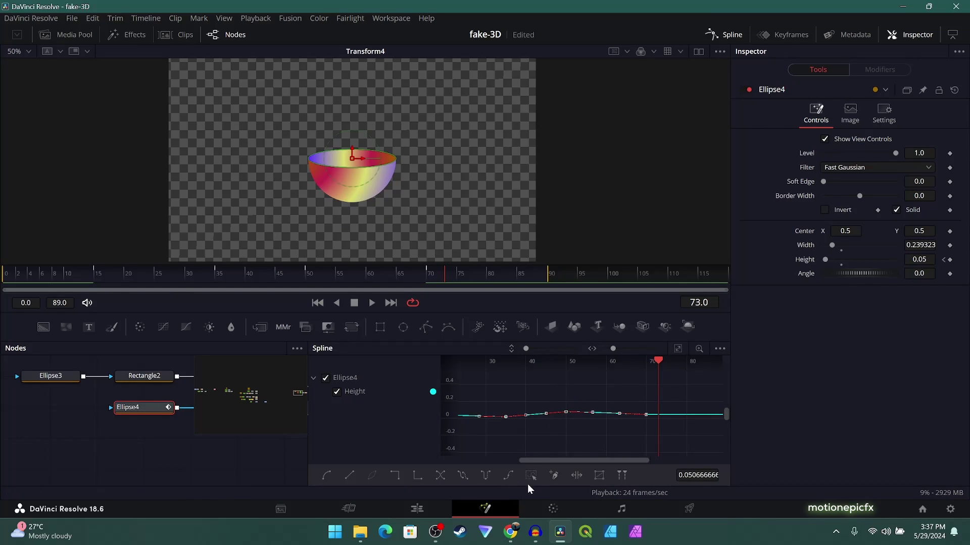
key("shift+s")
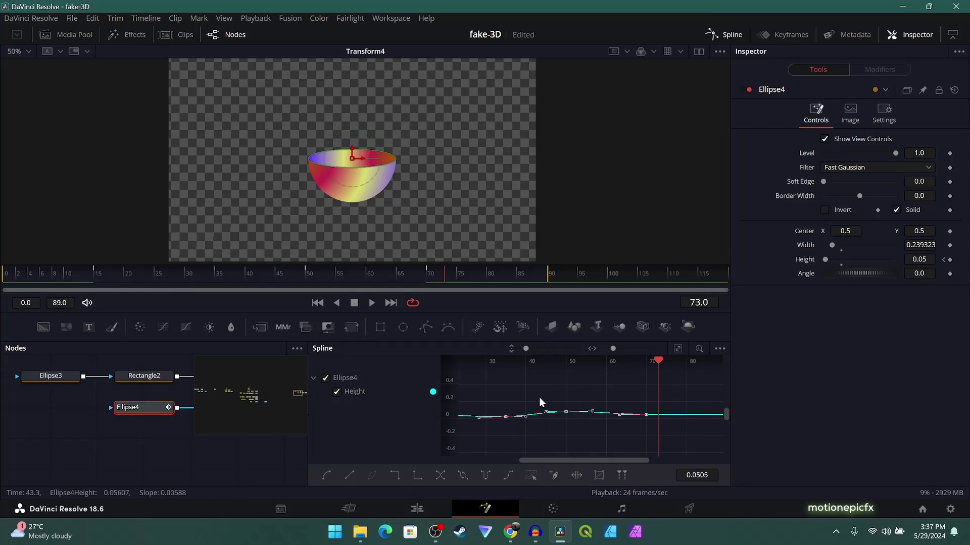
left_click(317, 304)
key("space")
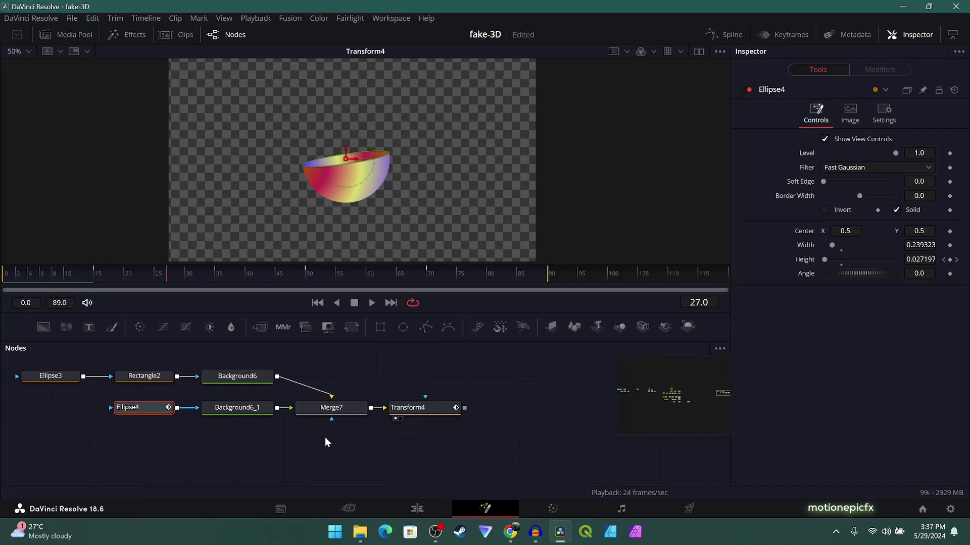
Step: Add a Background node masked by a new Ellipse below the bowl's nodes and merge it over the bowl's Transform output
left_click_drag(329, 449, 369, 439)
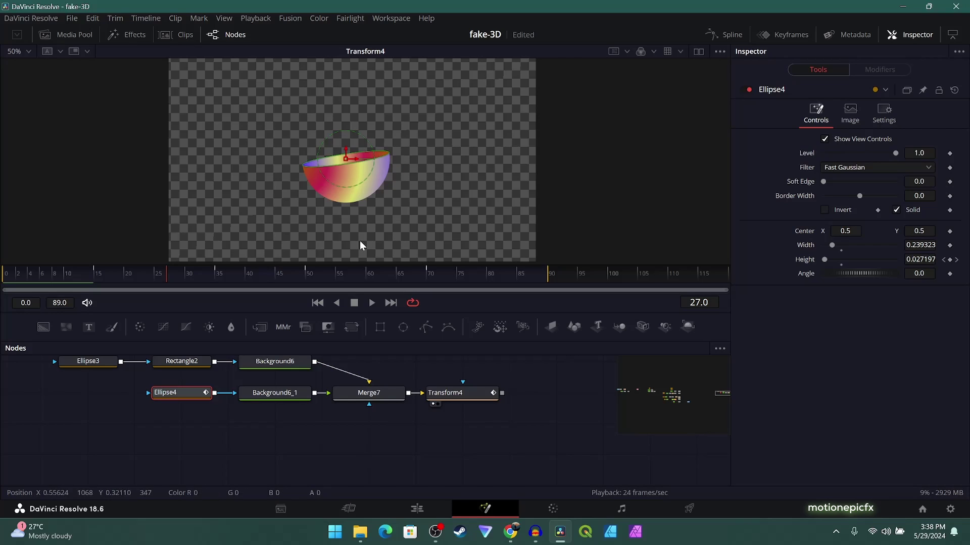
left_click_drag(43, 327, 286, 436)
left_click_drag(402, 328, 264, 434)
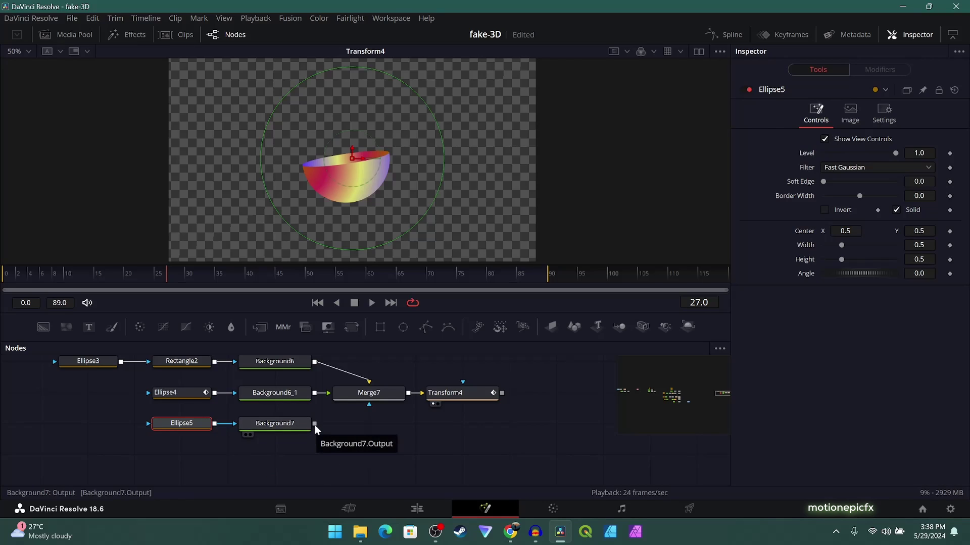
left_click_drag(156, 447, 377, 433)
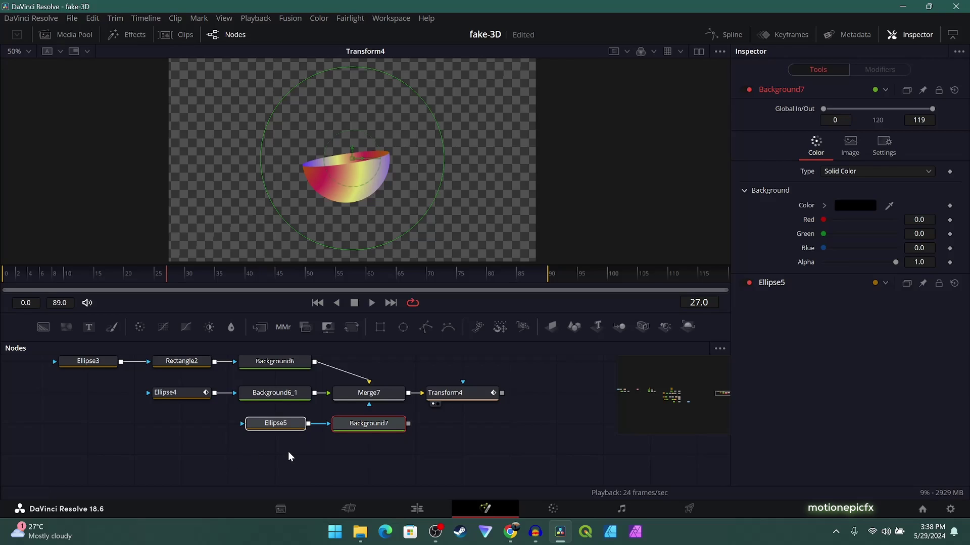
left_click_drag(408, 423, 502, 392)
Step: Turn the new background into a small white ball, shrinking its ellipse mask to about 0.019 wide and high
left_click(271, 427)
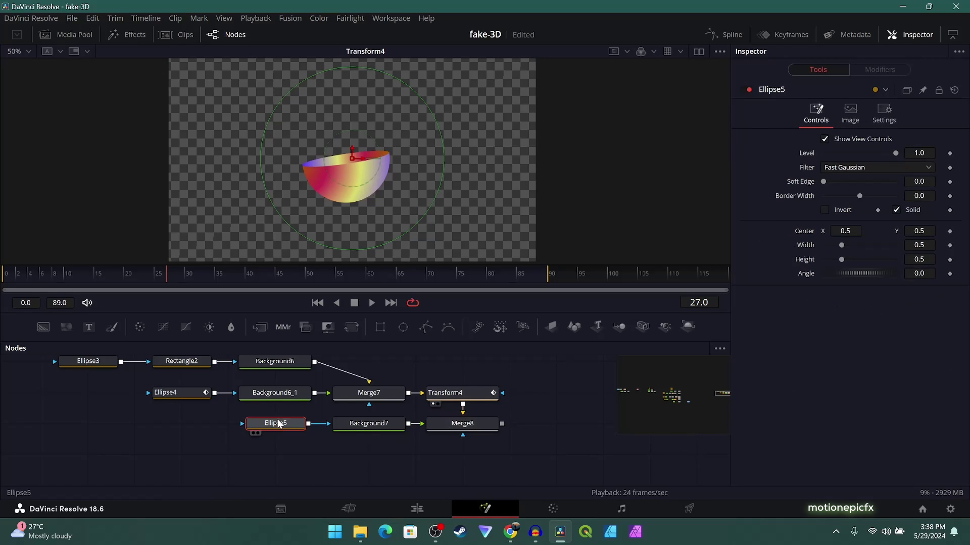
left_click_drag(373, 213, 365, 167)
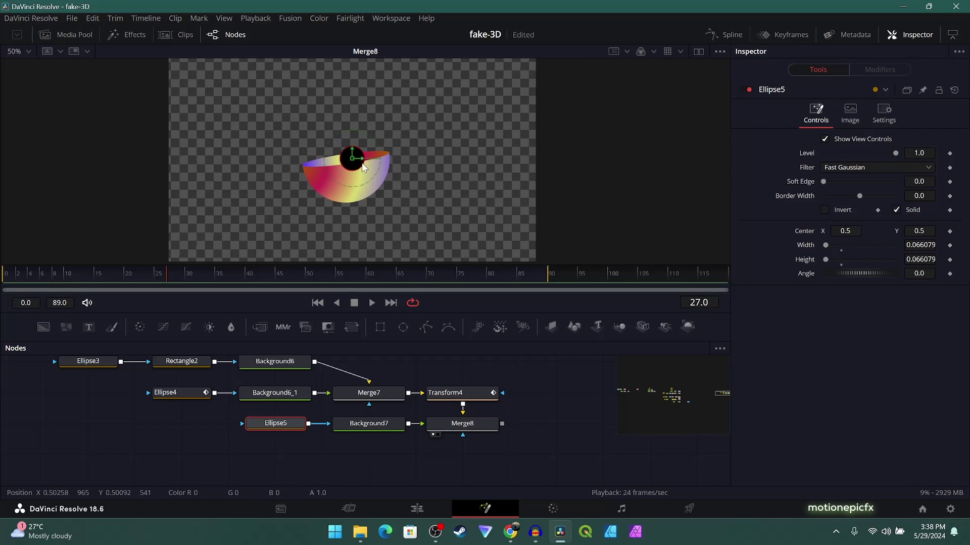
left_click(371, 425)
left_click_drag(824, 221, 899, 235)
left_click_drag(823, 248, 896, 248)
left_click(280, 424)
left_click_drag(360, 173, 356, 167)
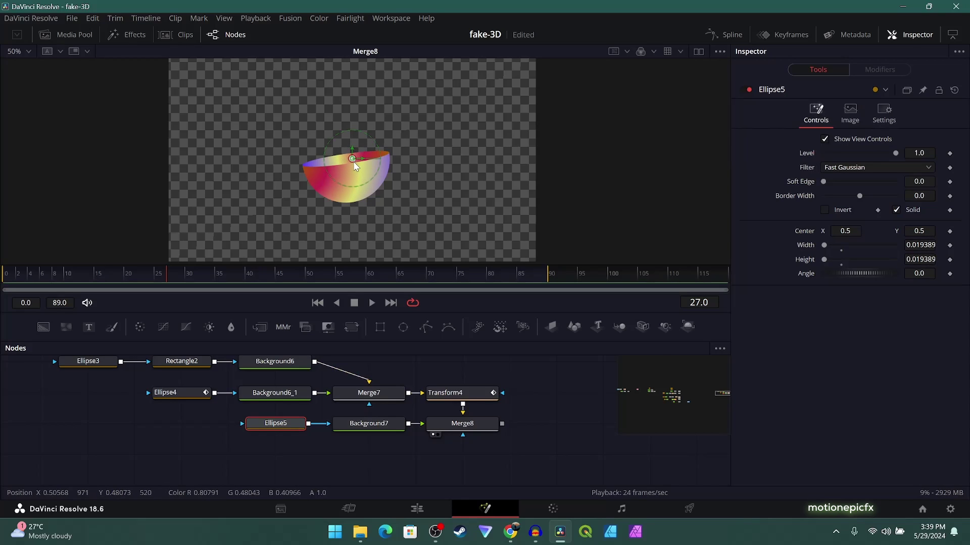
Step: Return to frame 0 and insert a Transform node between the white ball's Background and its Merge, moving the ball's nodes to make room
mouse_move(48, 274)
left_mouse_down()
mouse_move(5, 274)
mouse_move(36, 278)
left_mouse_up()
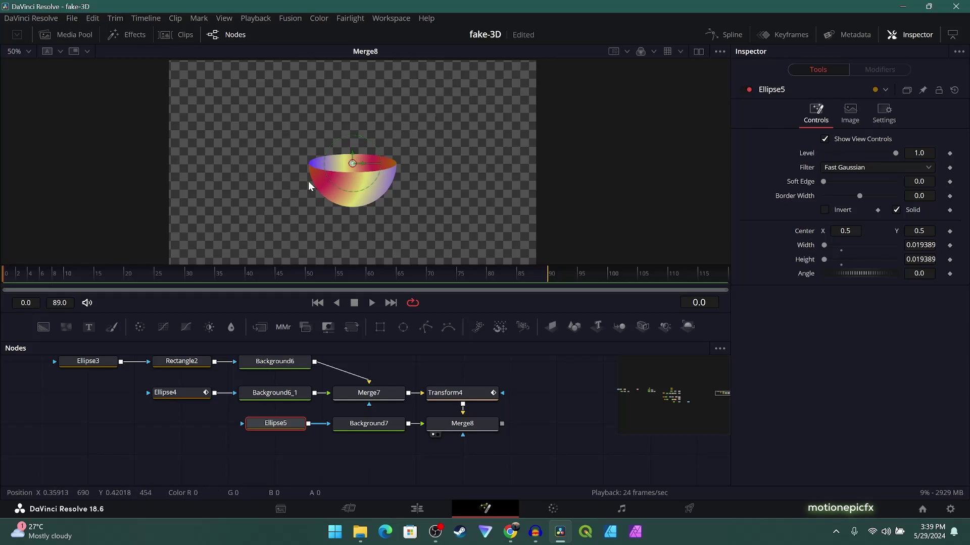
scroll(357, 174, "down", 3)
left_click(369, 424, "ctrl")
left_click_drag(369, 425, 269, 434)
left_click(274, 431)
key("shift+space")
type("xf")
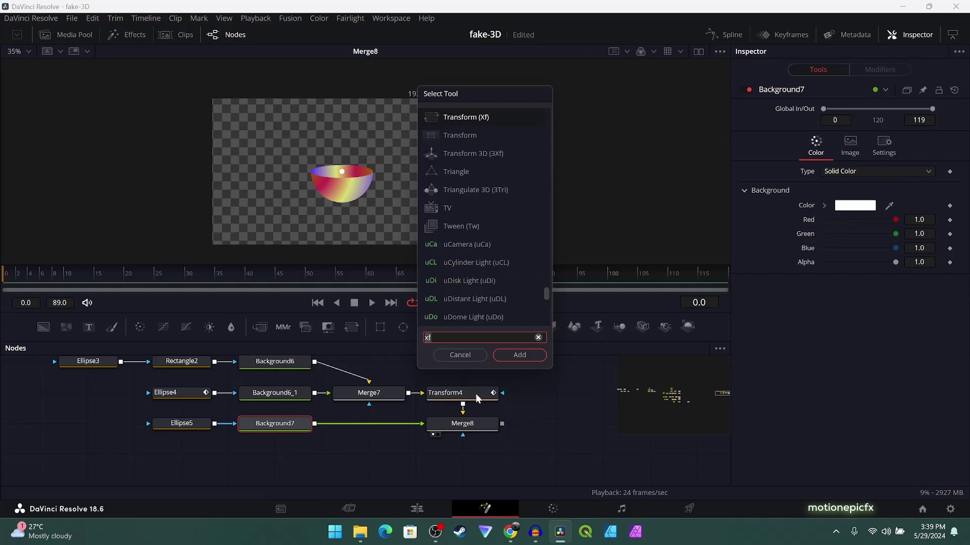
left_click(526, 357)
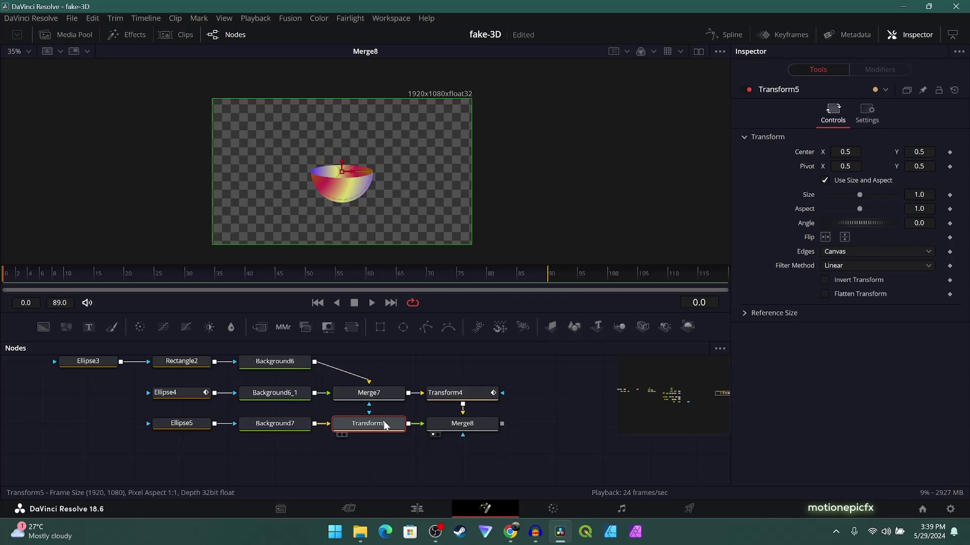
left_click_drag(340, 167, 399, 91)
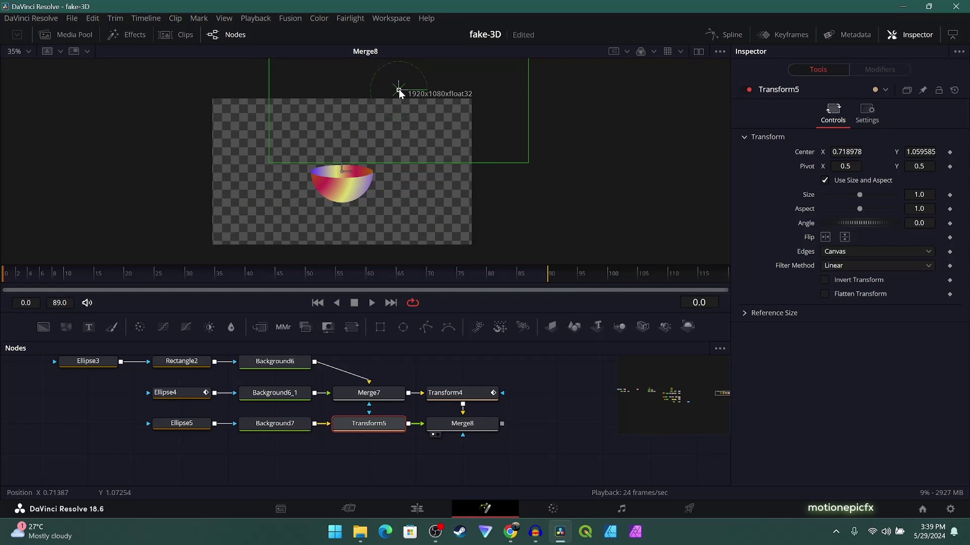
left_click_drag(58, 275, 93, 274)
left_click_drag(399, 89, 324, 173)
key("Home")
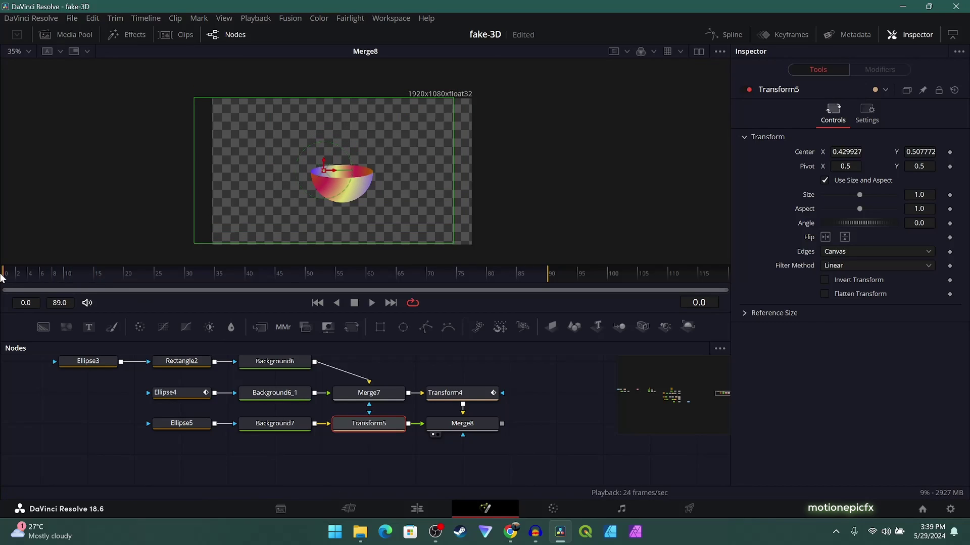
Step: Keyframe the ball Transform's center at about 0.70, 1.06 on frame 0 and about 0.42, 0.52 on frame 15
left_click_drag(323, 172, 395, 87)
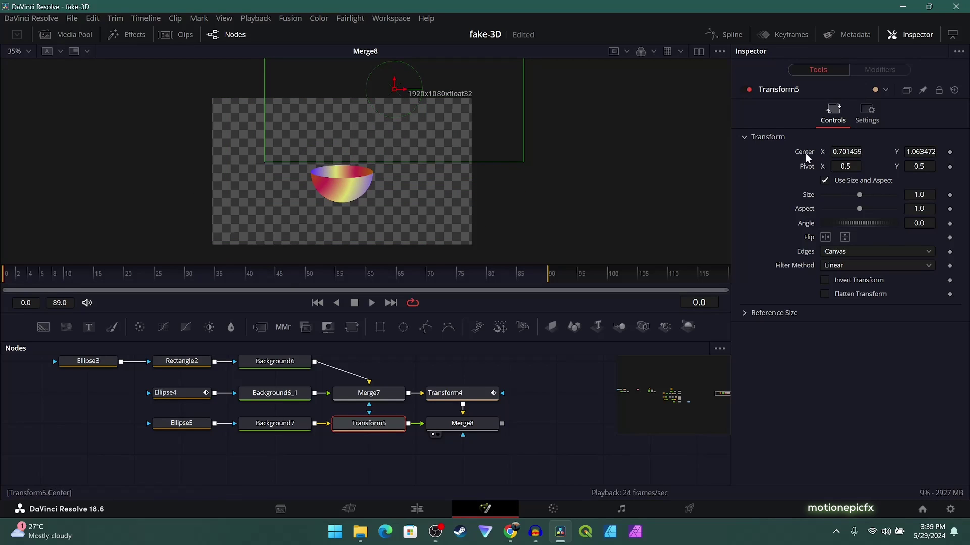
left_click(950, 152)
left_click(64, 274)
left_click_drag(64, 274, 94, 274)
left_click_drag(393, 90, 321, 170)
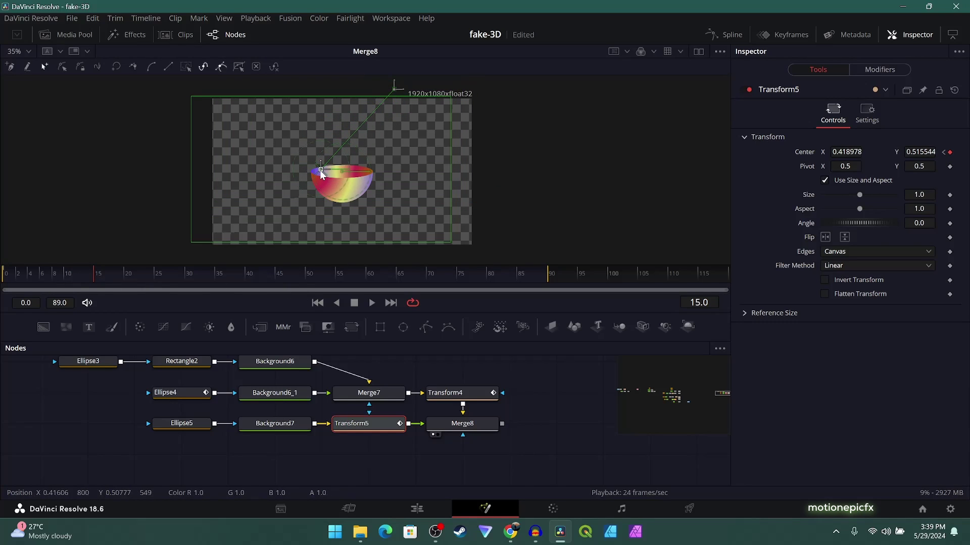
Step: Using the rim mask's keyframes as timing reference, keyframe the ball Transform's center at about 0.55, 0.54 on frame 35
left_click(63, 276)
left_click_drag(62, 276, 244, 275)
left_click(103, 276)
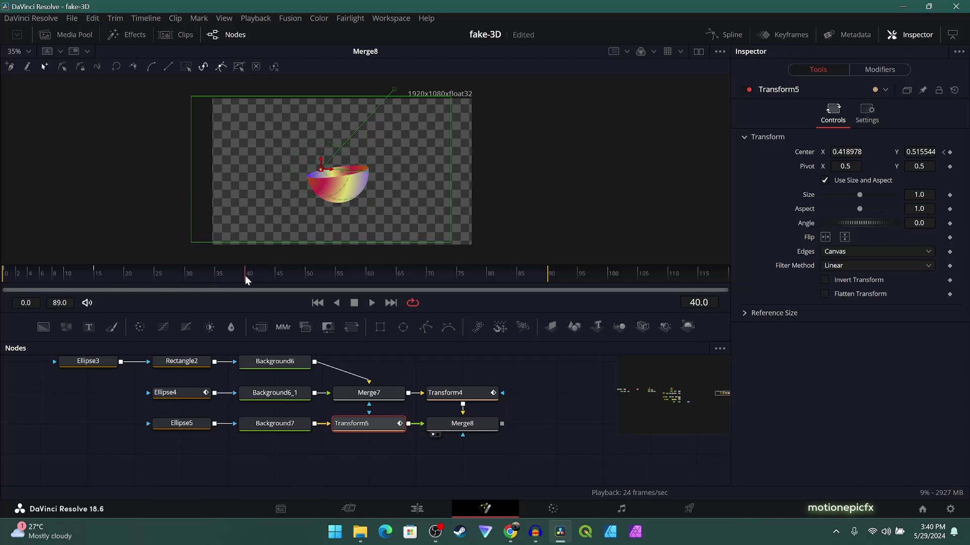
left_click(204, 394)
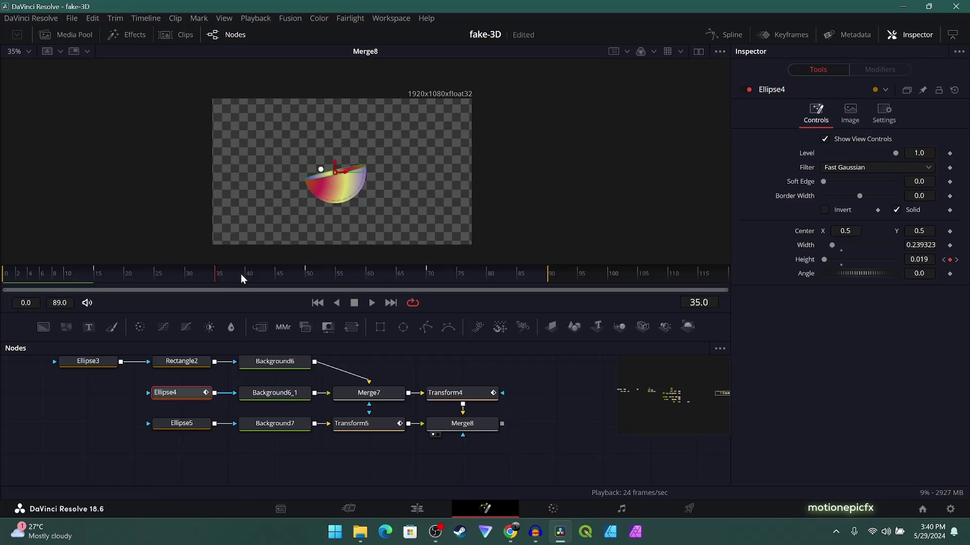
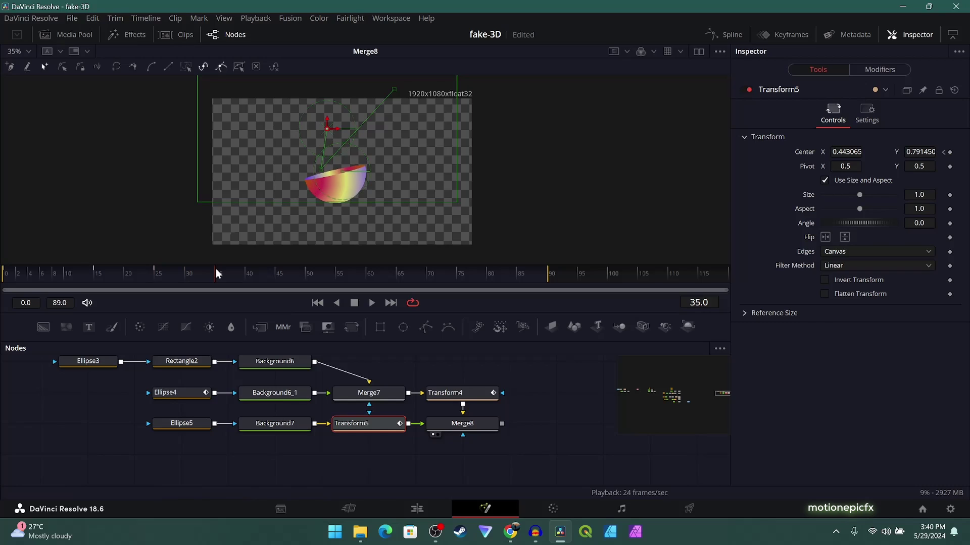
left_click(353, 423)
left_click_drag(327, 126, 353, 166)
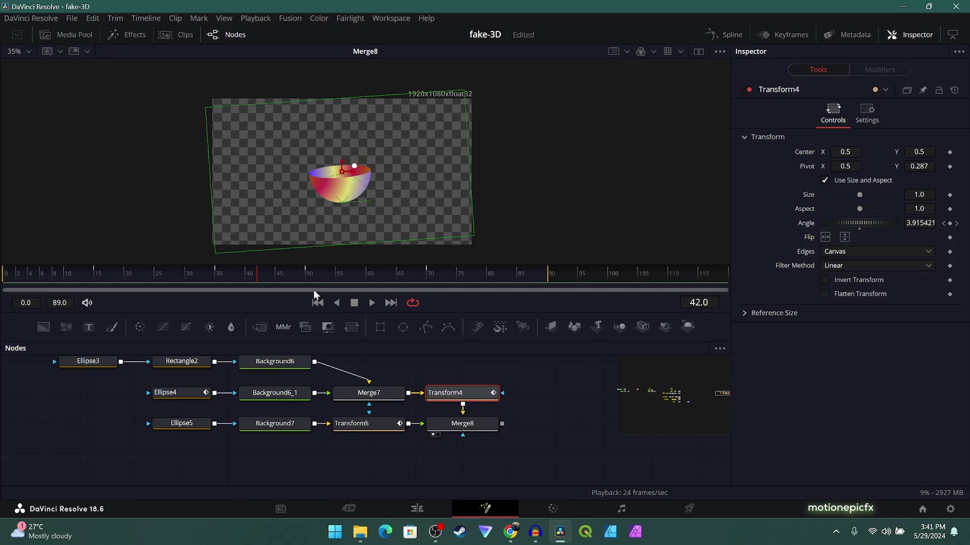
Step: Keyframe the ball's center above the bowl at about 0.52, 0.79 on frame 43
left_click(306, 273)
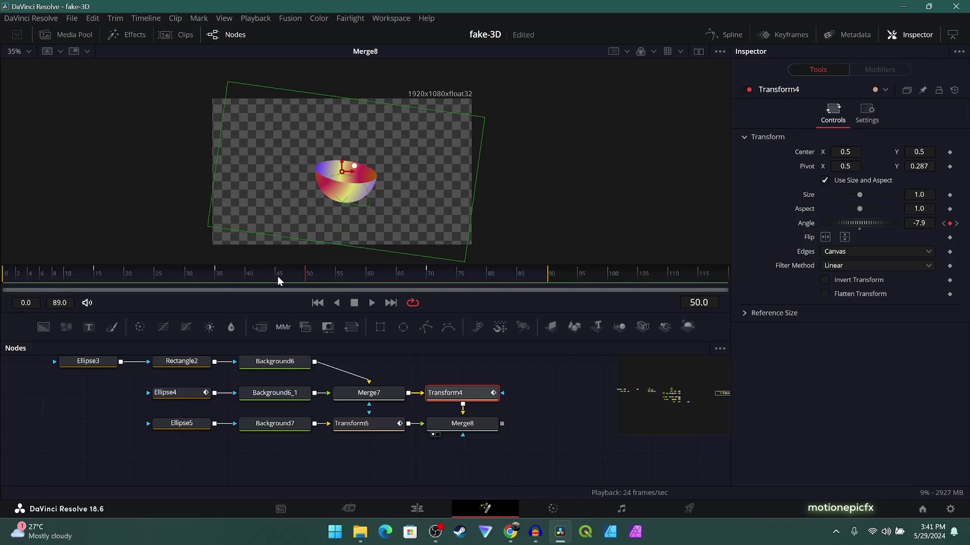
left_click_drag(278, 277, 265, 278)
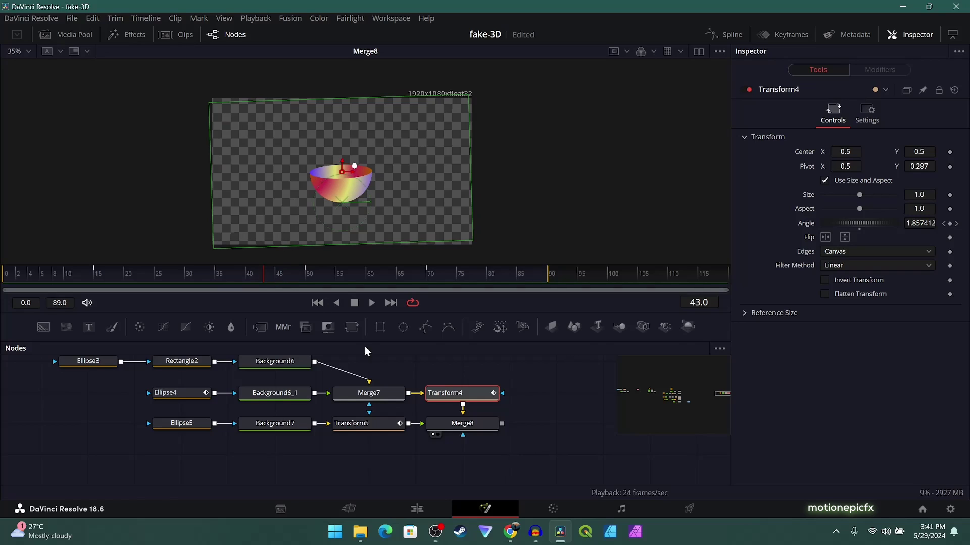
left_click(356, 424)
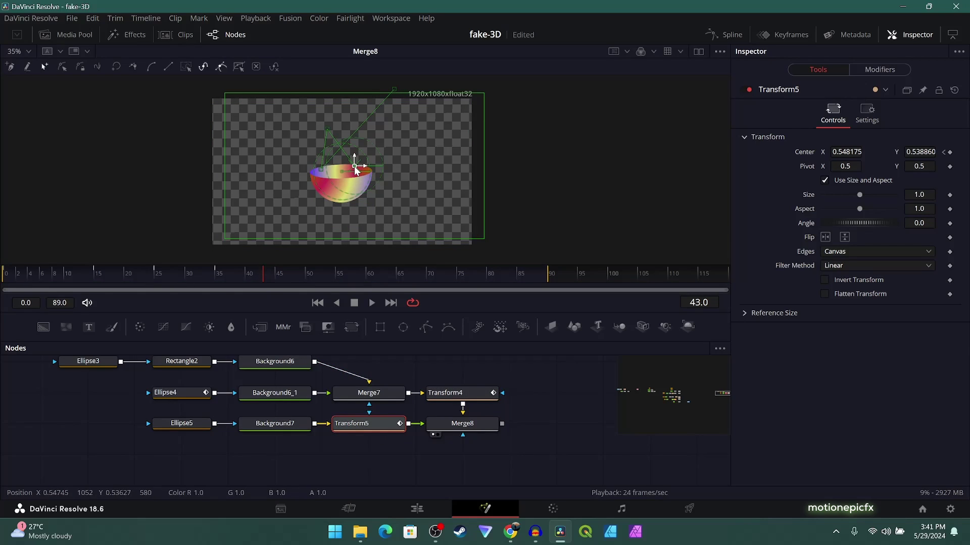
left_click_drag(355, 166, 345, 129)
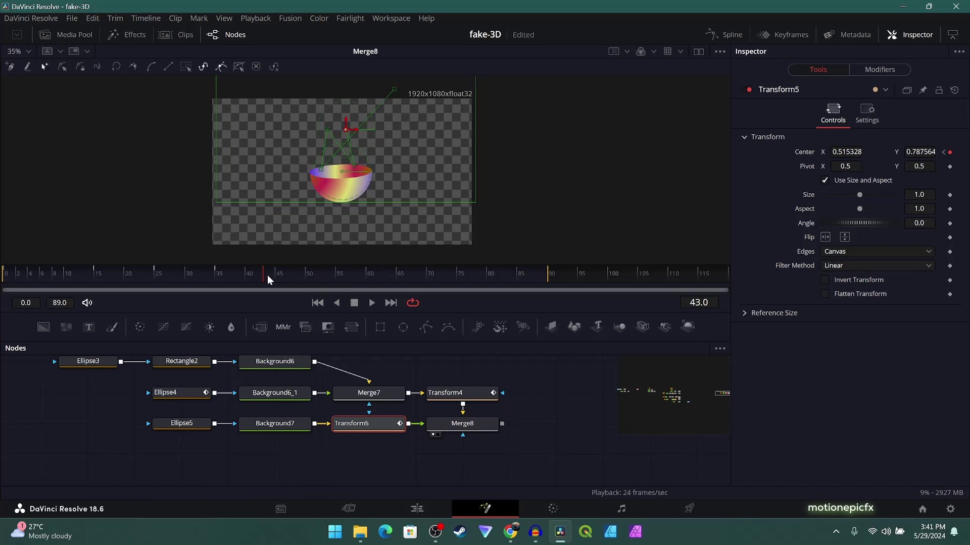
Step: Save the project and keyframe the ball's center back on the bowl at about 0.46, 0.55 on frame 50
left_click_drag(265, 275, 297, 278)
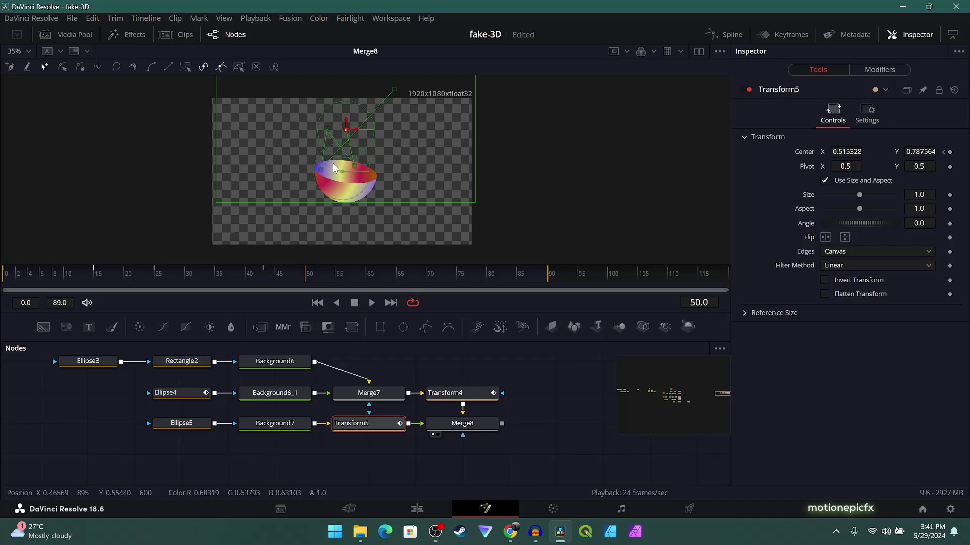
key("ctrl+s")
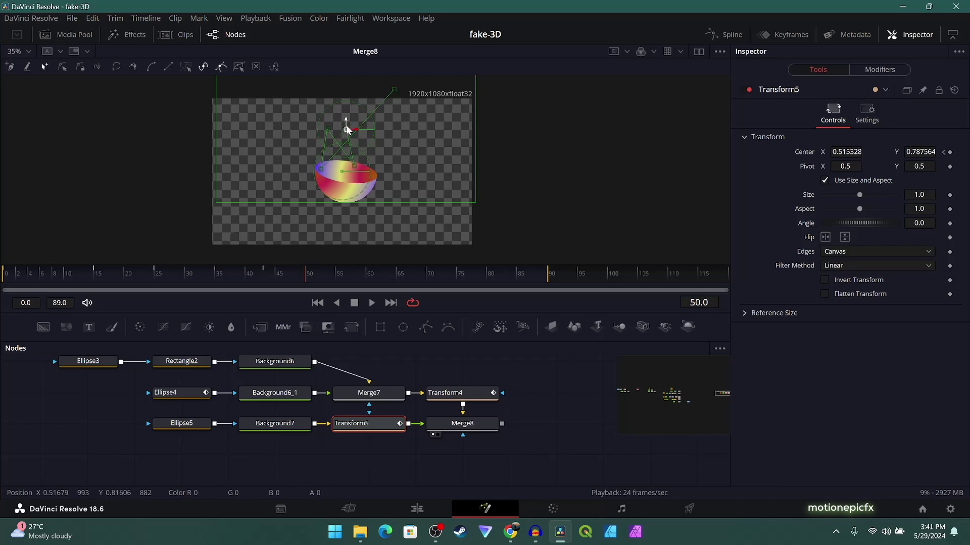
left_click_drag(346, 130, 333, 165)
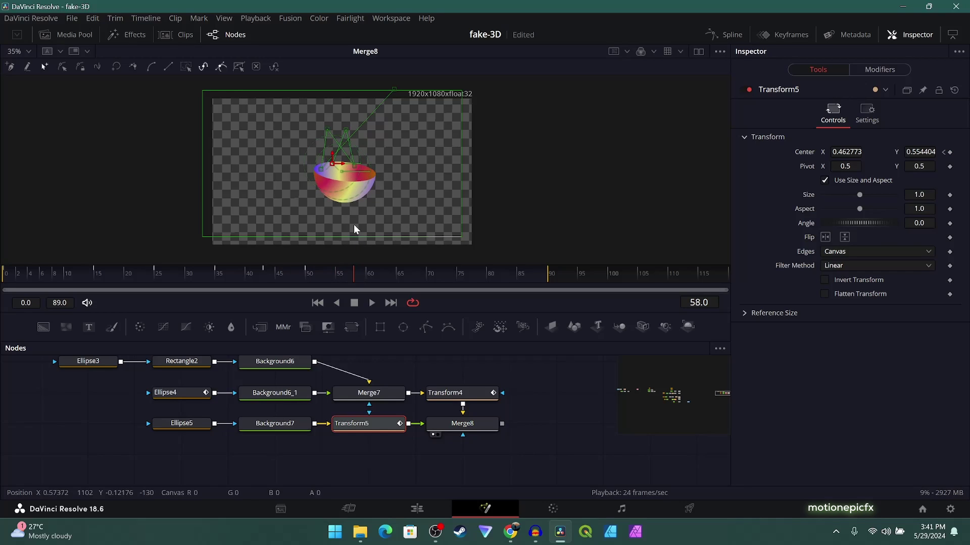
Step: Keyframe the ball's center at about 0.41, 0.72 on frame 58 and about 0.10, -0.03 on frame 70
left_click_drag(333, 165, 318, 143)
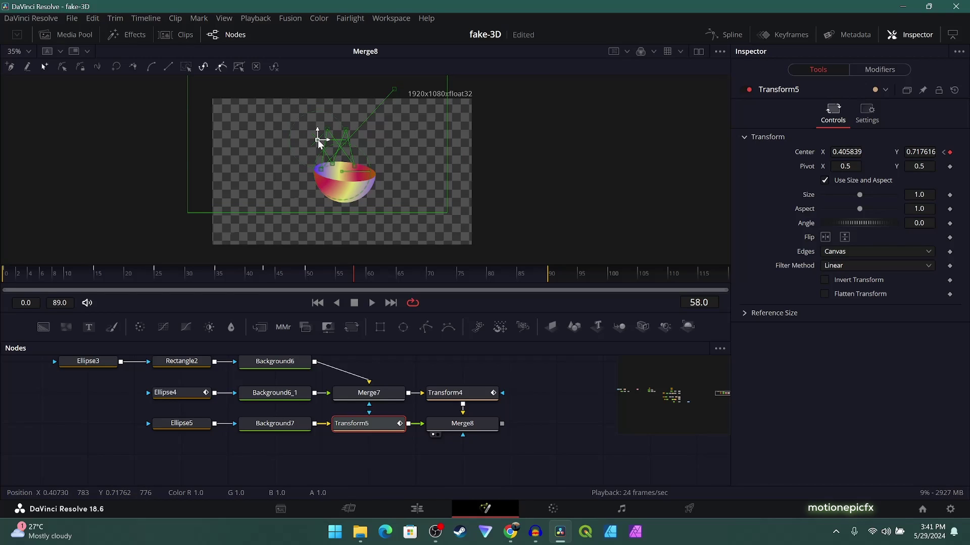
scroll(317, 141, "up", 1)
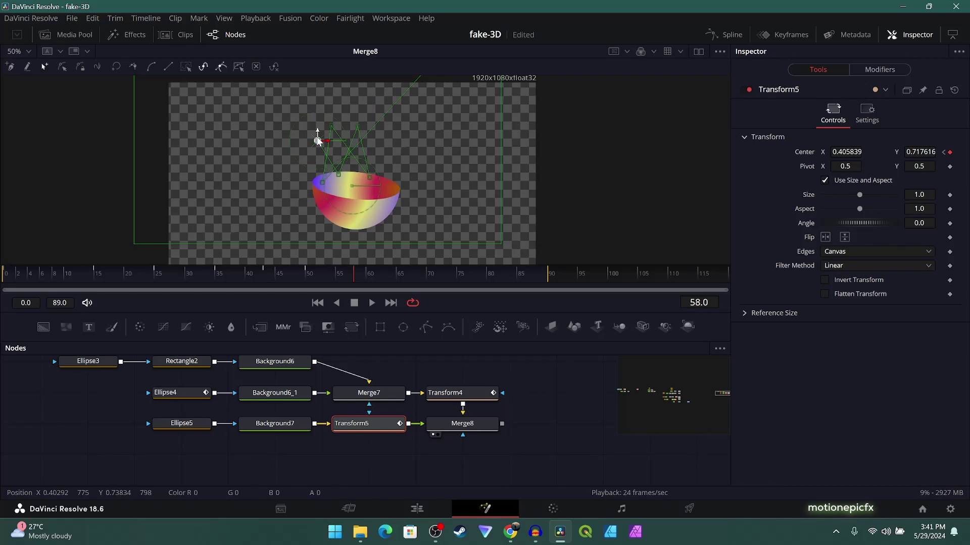
scroll(317, 140, "down", 1)
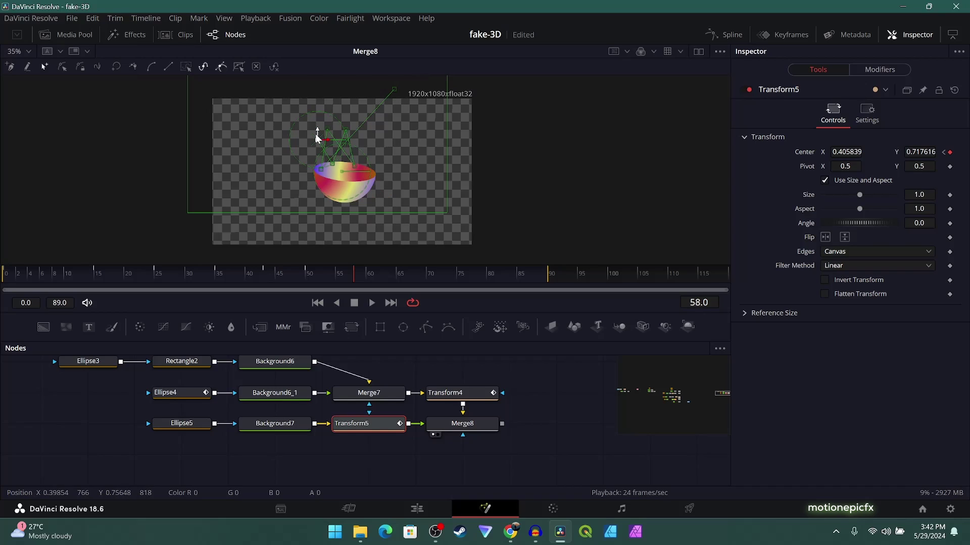
left_click(444, 393)
left_click_drag(369, 277, 420, 274)
left_click(362, 426)
left_click_drag(318, 141, 237, 248)
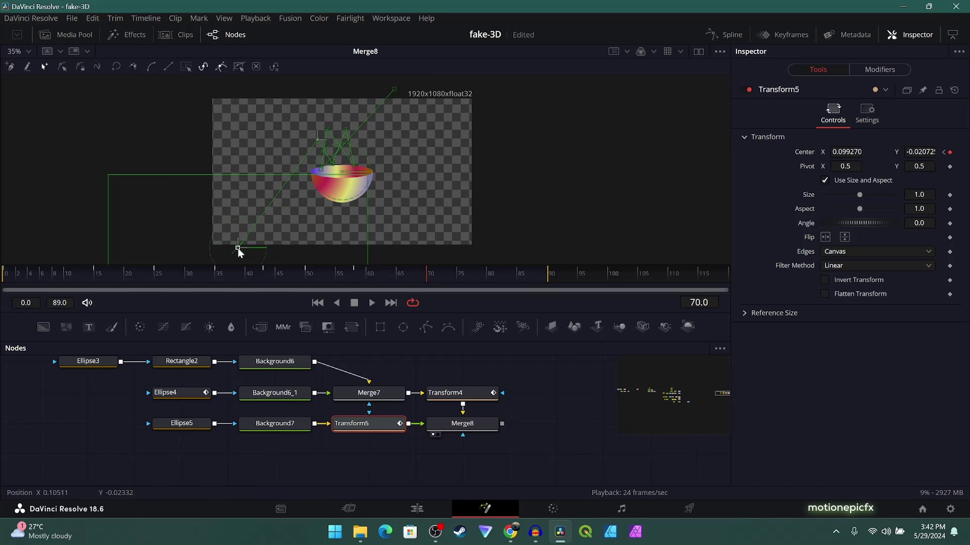
Step: Scrub through the animation to review the ball's bouncing motion and select the ball's Transform
left_click_drag(25, 274, 430, 286)
left_click(51, 416)
left_click(355, 425)
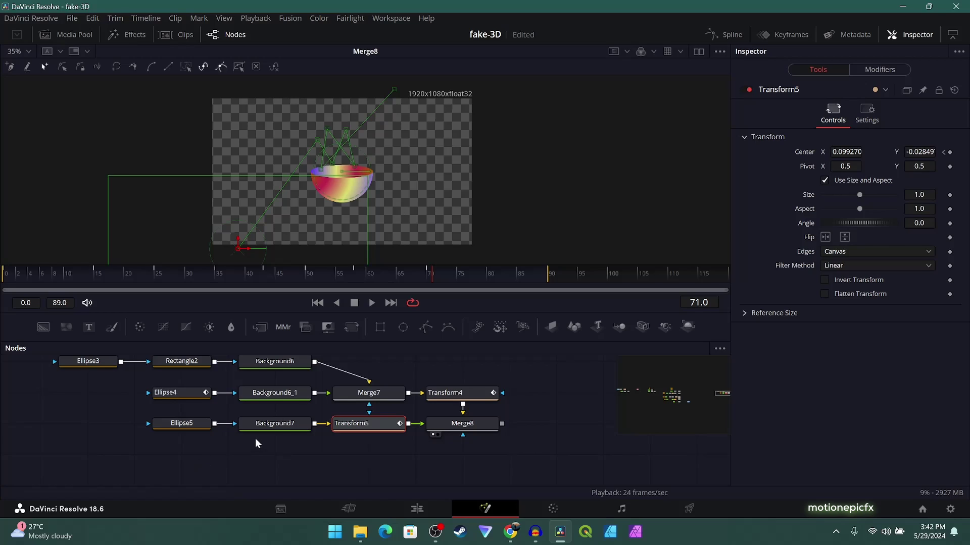
left_click(74, 274)
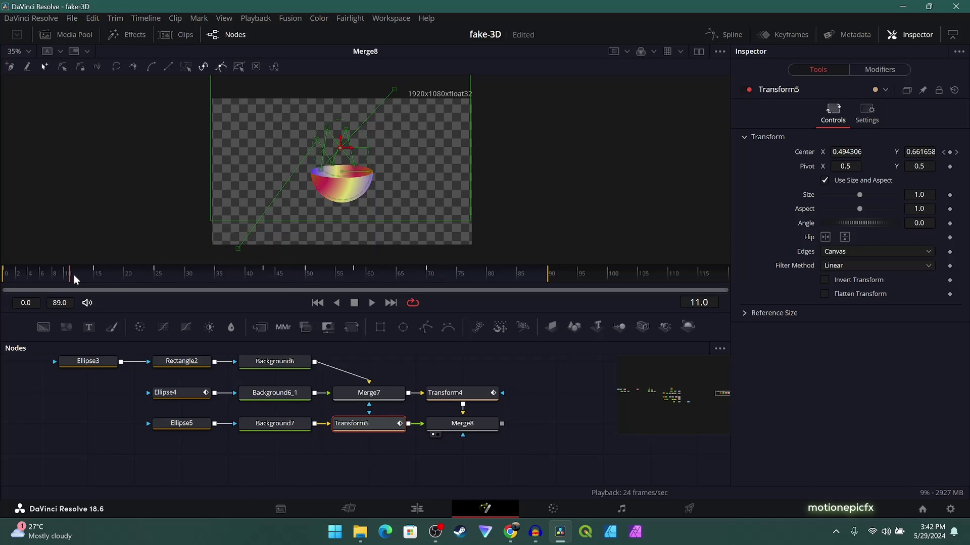
Step: Smooth all of the ball's center displacement keyframes in the Spline editor
left_click(108, 347)
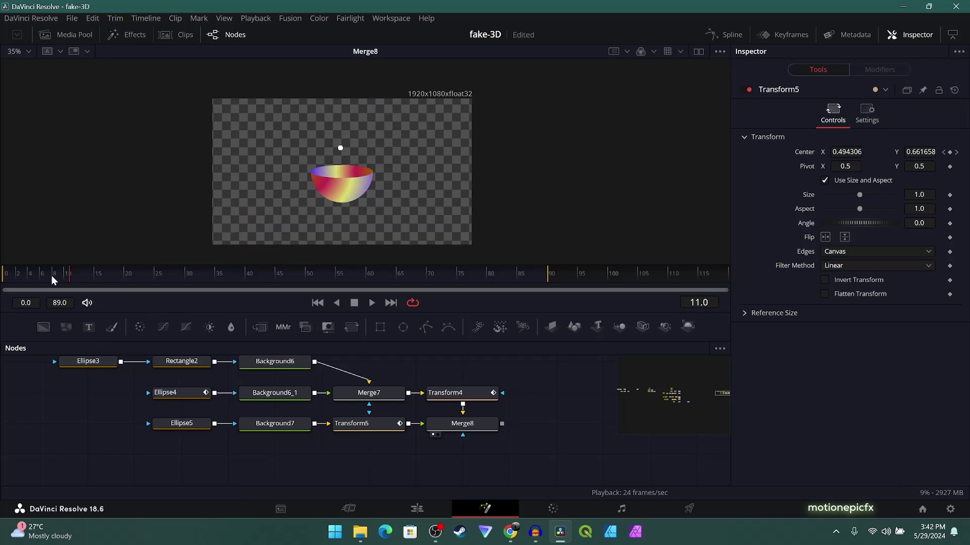
left_click(347, 428)
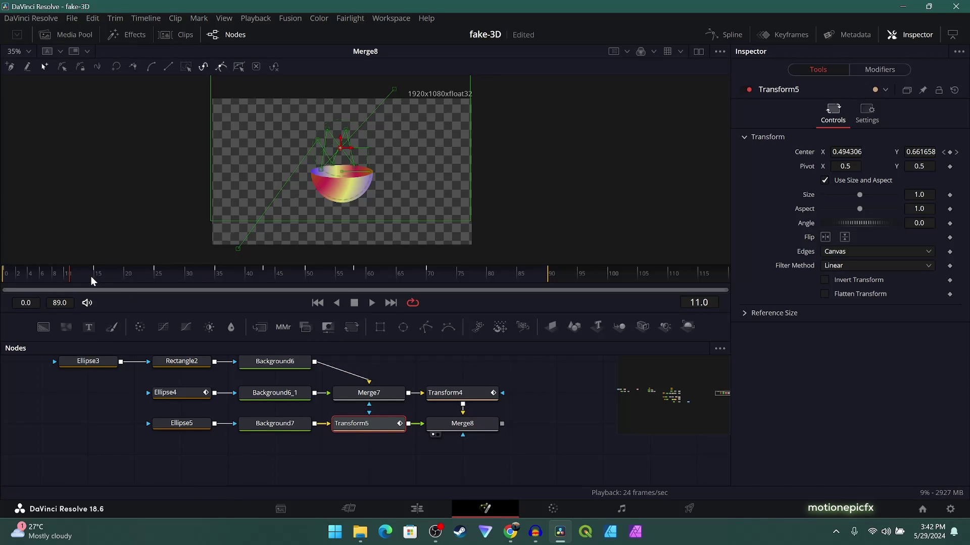
left_click_drag(90, 278, 94, 277)
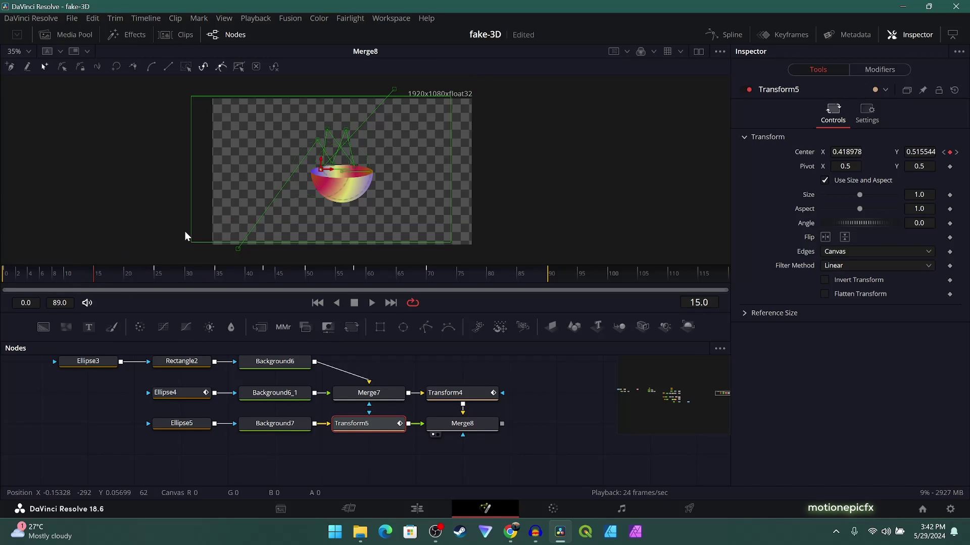
left_click(723, 34)
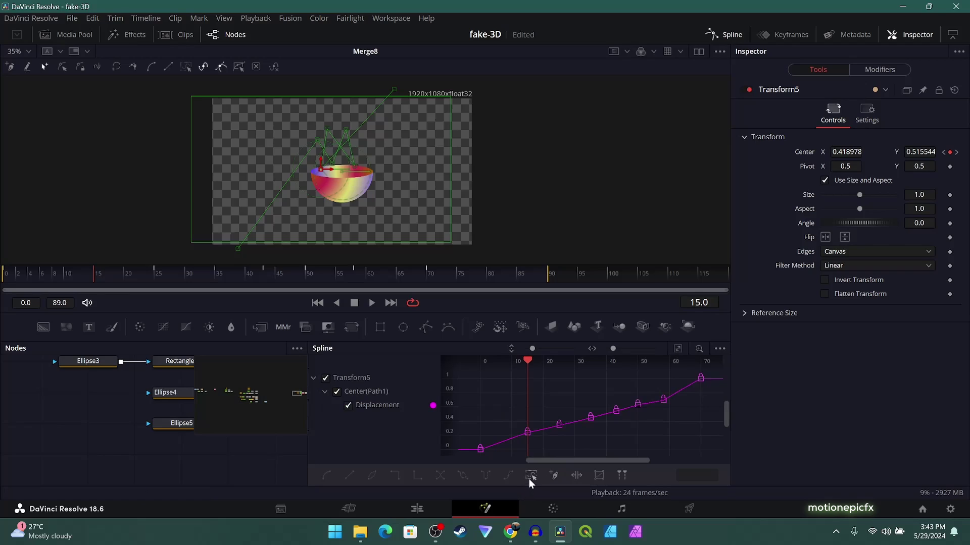
left_click(529, 478)
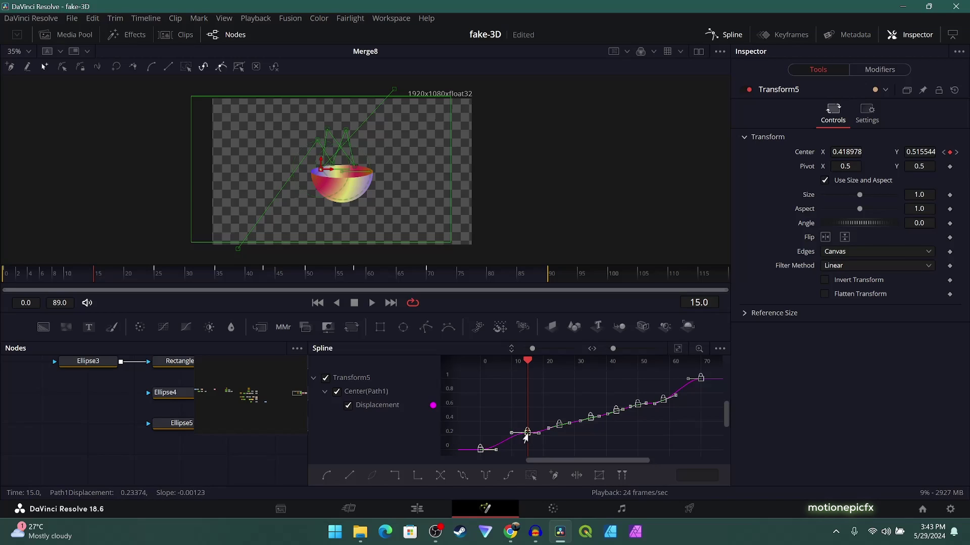
Step: Hide the viewer's on-screen controls and play the ball's smoothed motion from the first frame
left_click(316, 303)
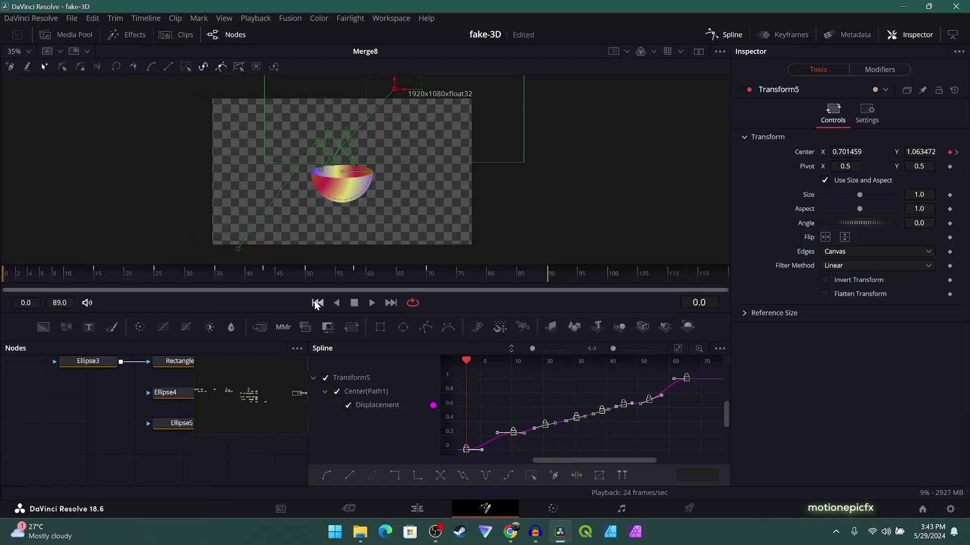
right_click(395, 138)
mouse_move(463, 181)
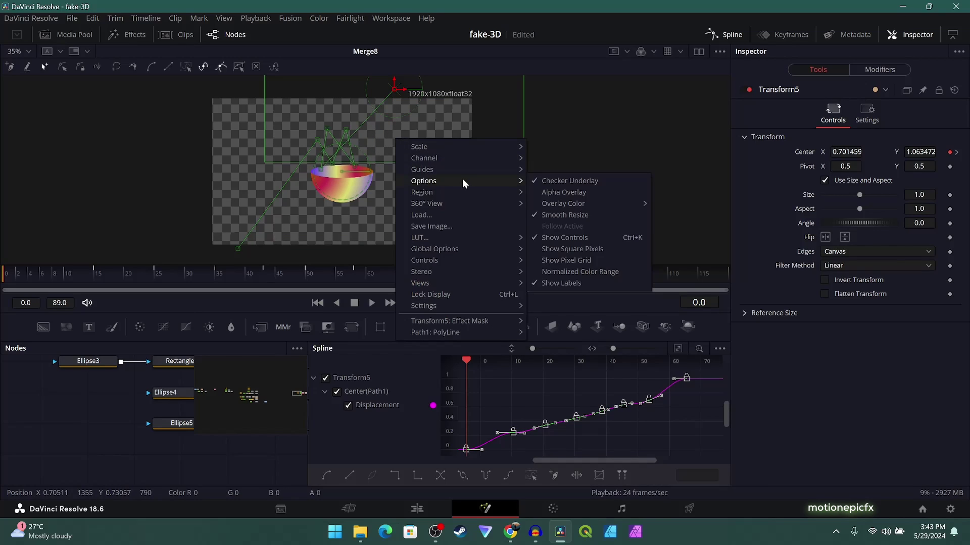
left_click(544, 236)
key("space")
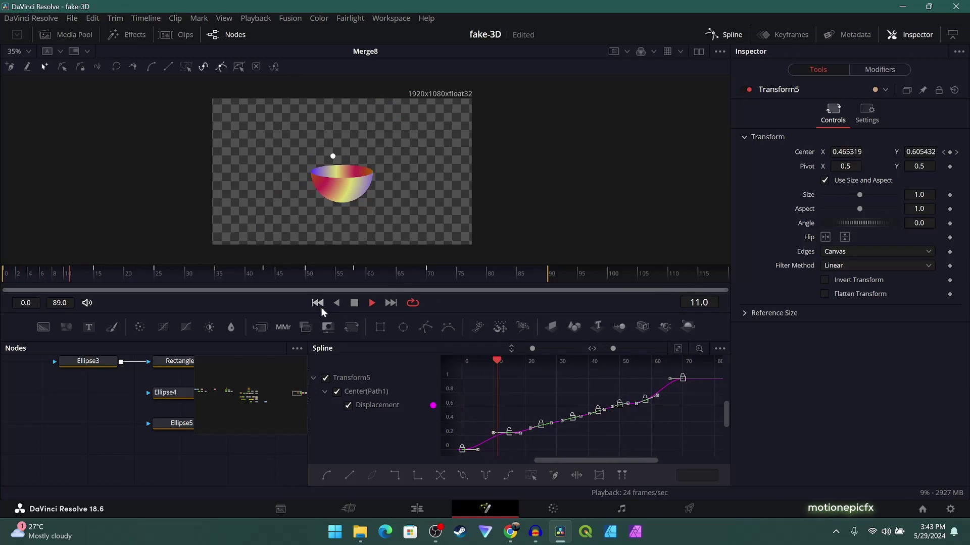
left_click(320, 305)
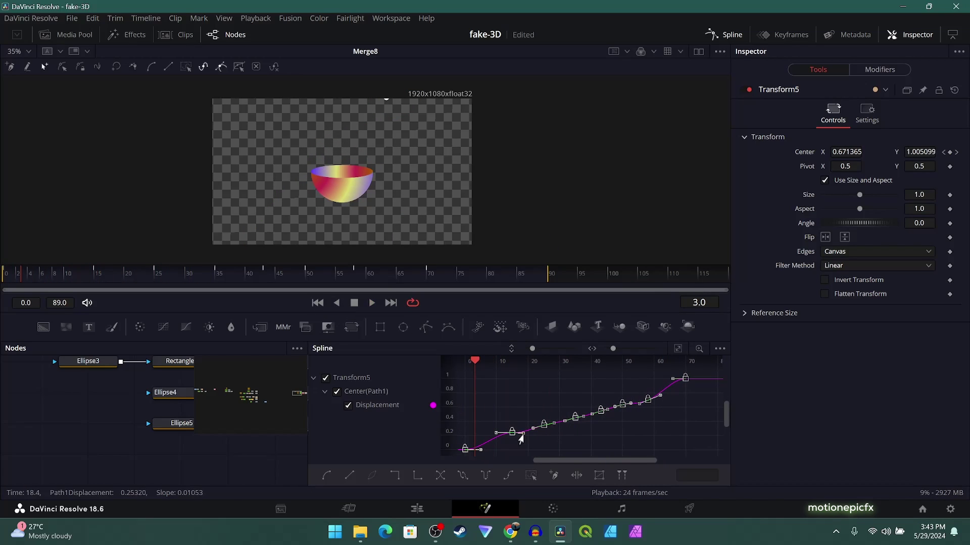
Step: Shorten the spline handles on both sides of the ball's displacement keyframe at frame 15
left_click_drag(613, 349, 620, 348)
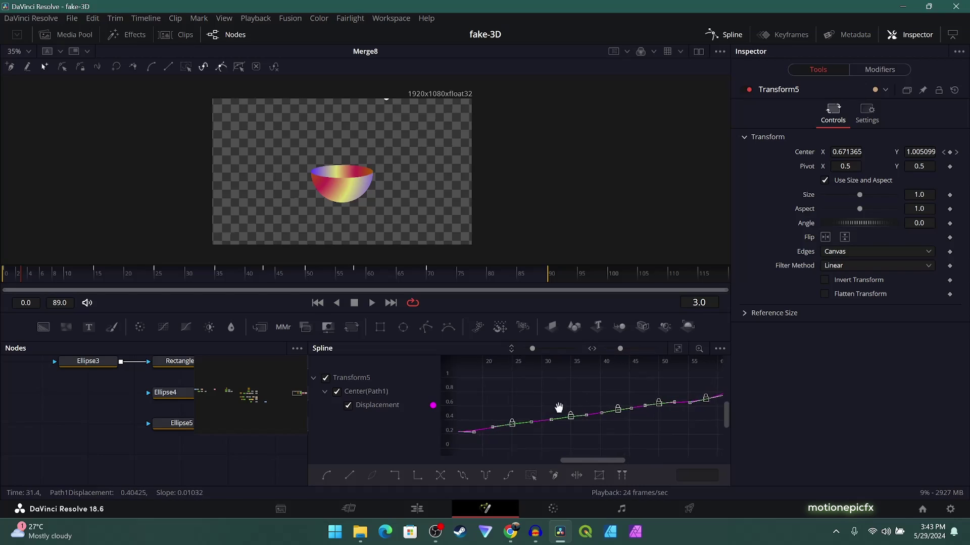
left_click_drag(558, 408, 590, 423)
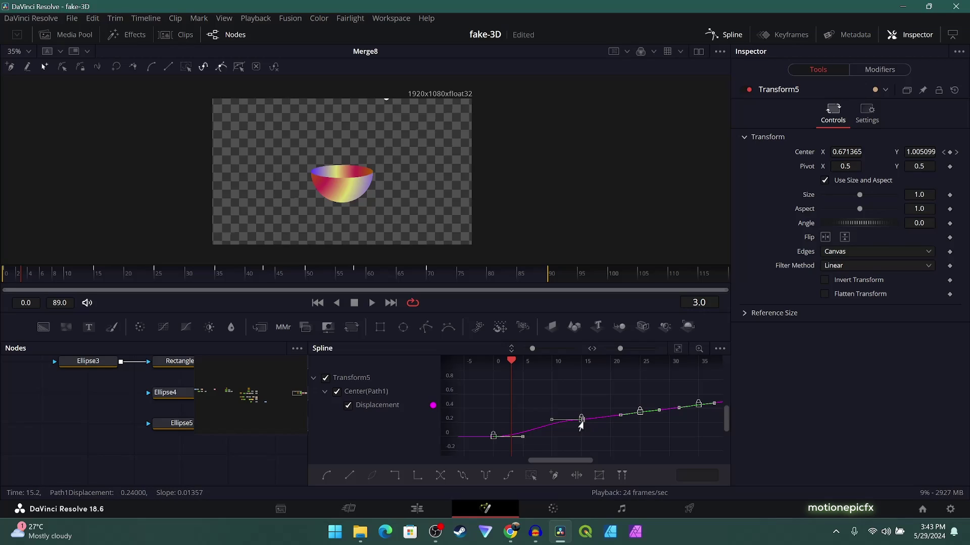
left_click_drag(547, 422, 554, 423)
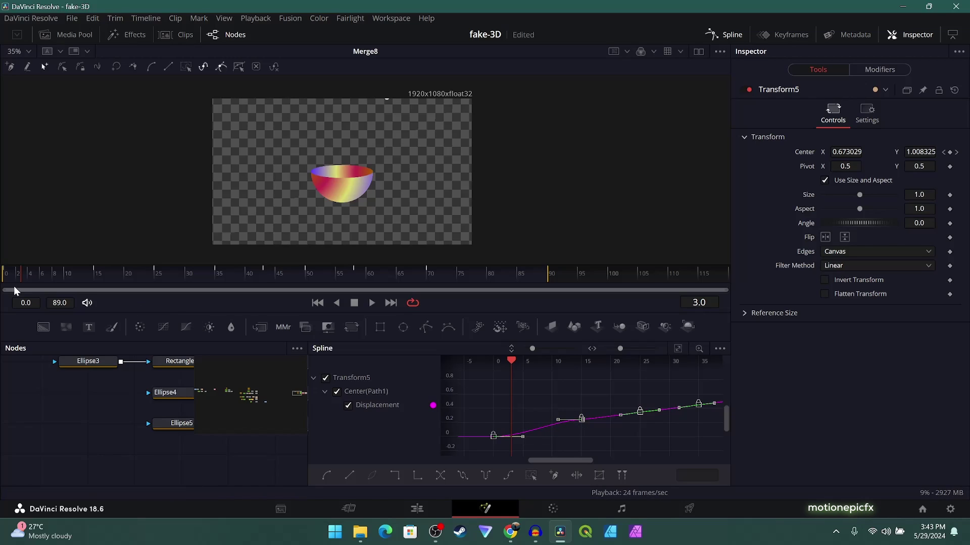
left_click_drag(13, 286, 136, 285)
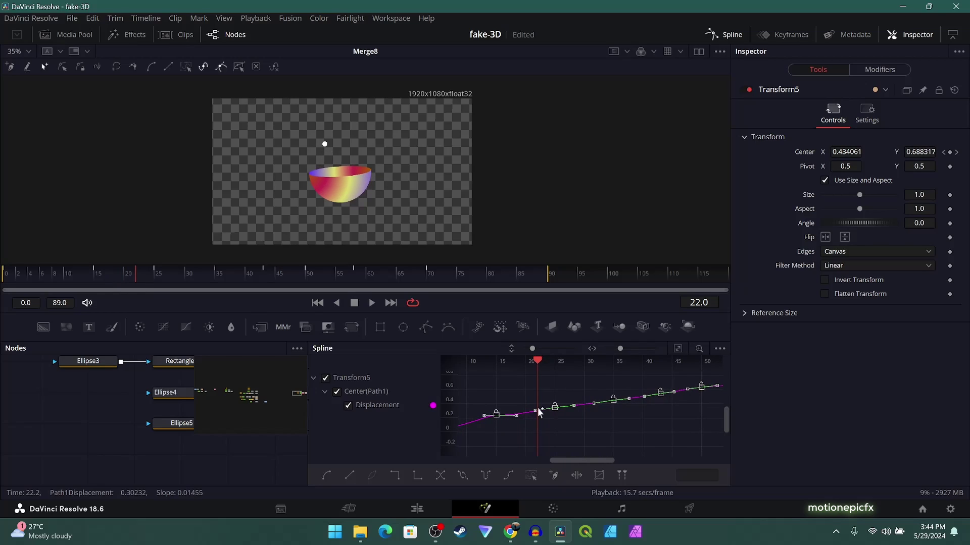
mouse_move(531, 412)
left_mouse_down()
mouse_move(544, 415)
mouse_move(518, 421)
left_mouse_up()
Step: Go to frame 25, show the viewer's on-screen controls and save the project
left_click_drag(135, 274, 155, 272)
left_click(144, 275)
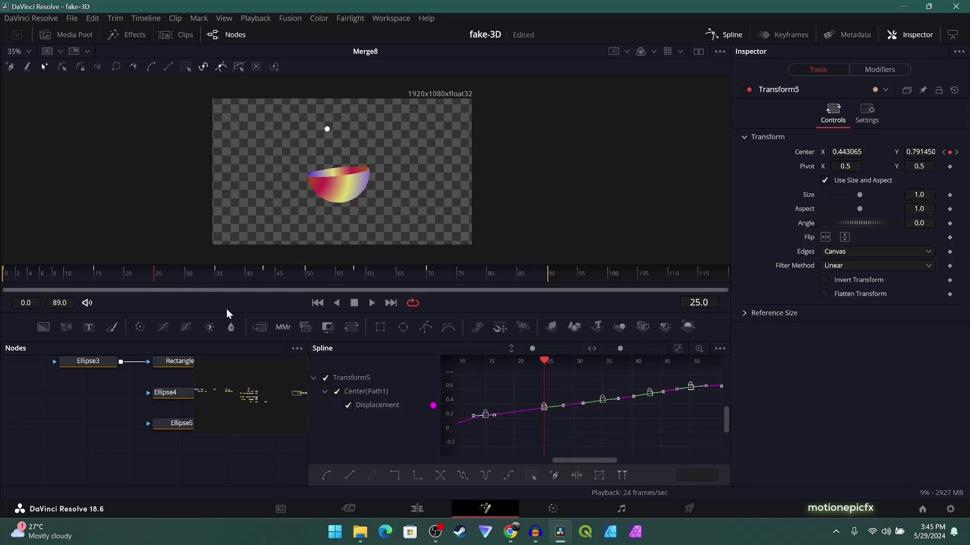
right_click(379, 178)
mouse_move(458, 211)
left_click(549, 272)
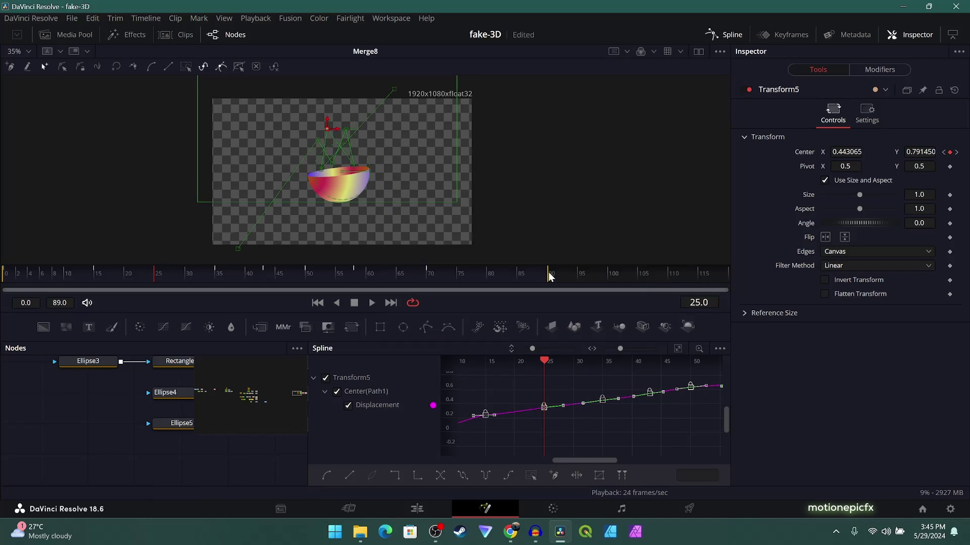
scroll(321, 147, "up", 8)
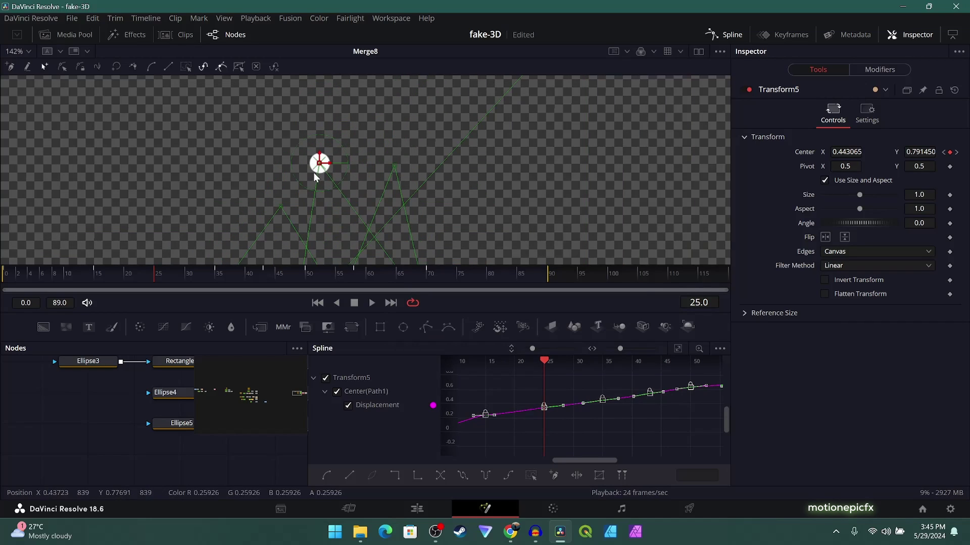
key("ctrl+s")
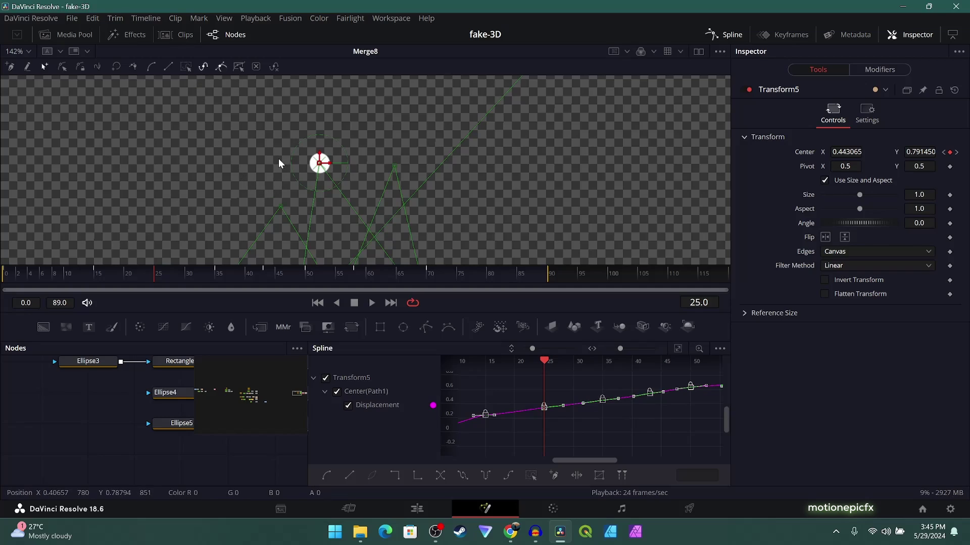
Step: Round the ball's motion path at the frame 25 peak by giving its point short, nearly horizontal handles
left_click(319, 162)
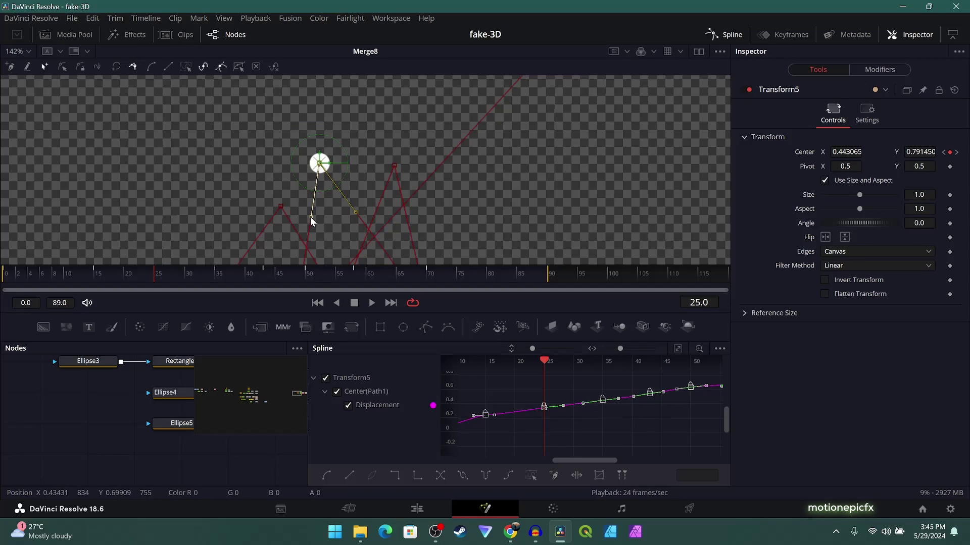
left_click(150, 66)
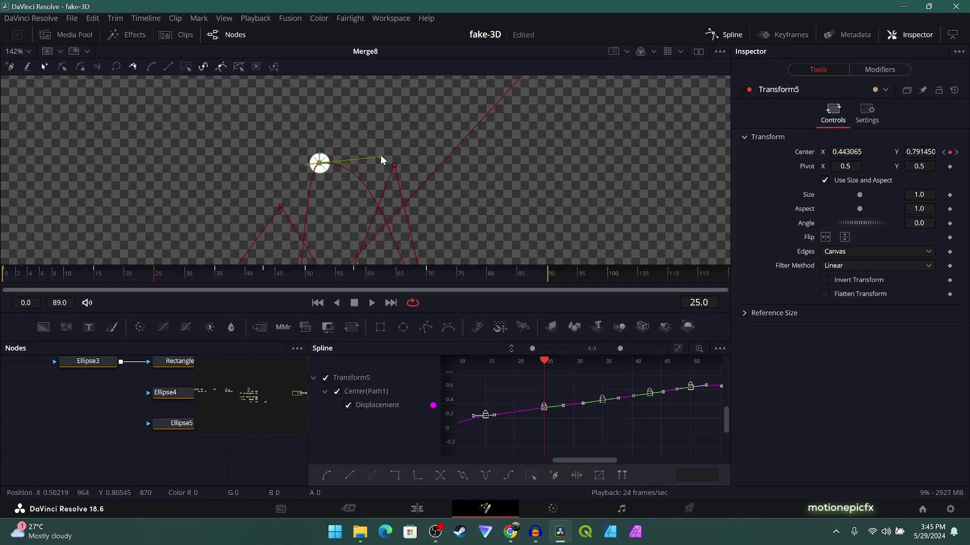
left_click_drag(380, 156, 333, 157)
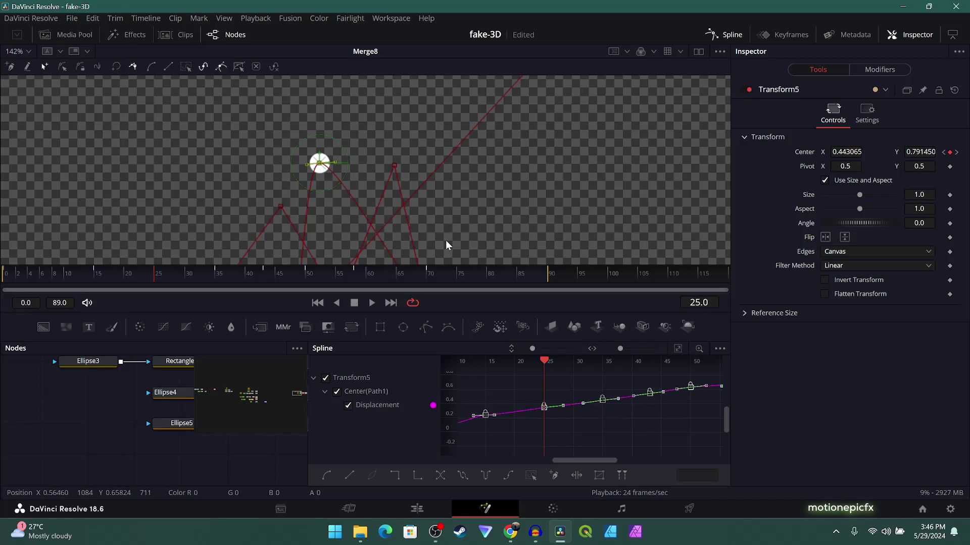
Step: Hide the on-screen controls and play the animation from the start to check the rounded motion path
key("ctrl+k")
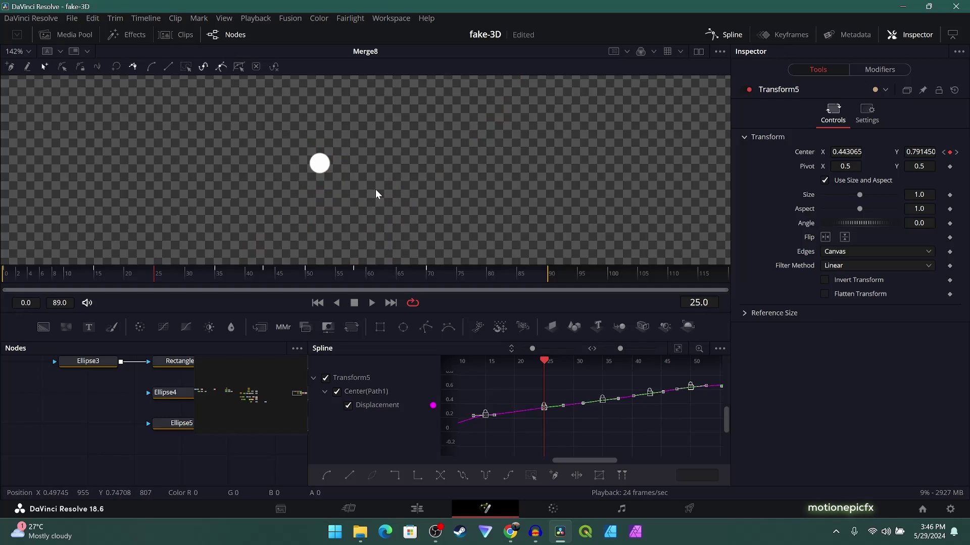
scroll(374, 189, "down", 2)
scroll(356, 228, "down", 2)
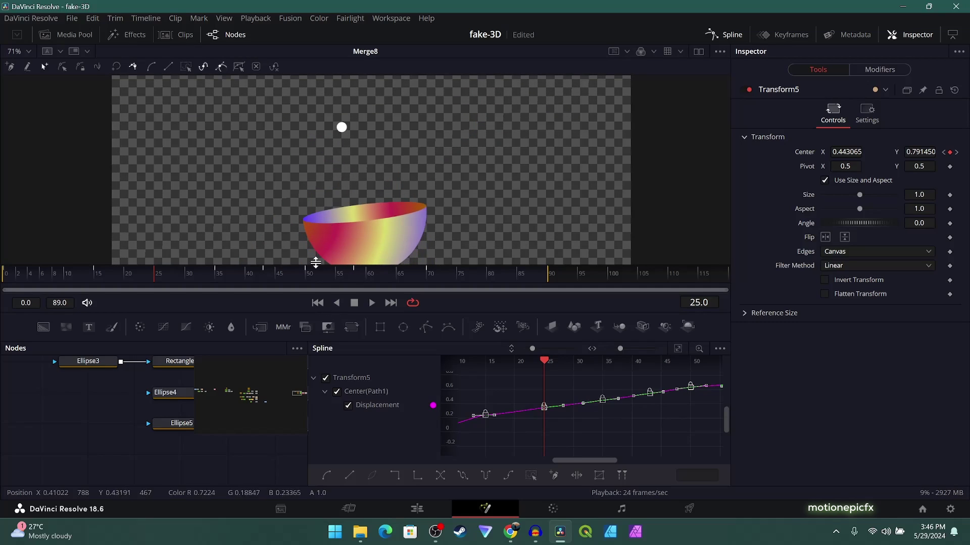
left_click(317, 303)
key("space")
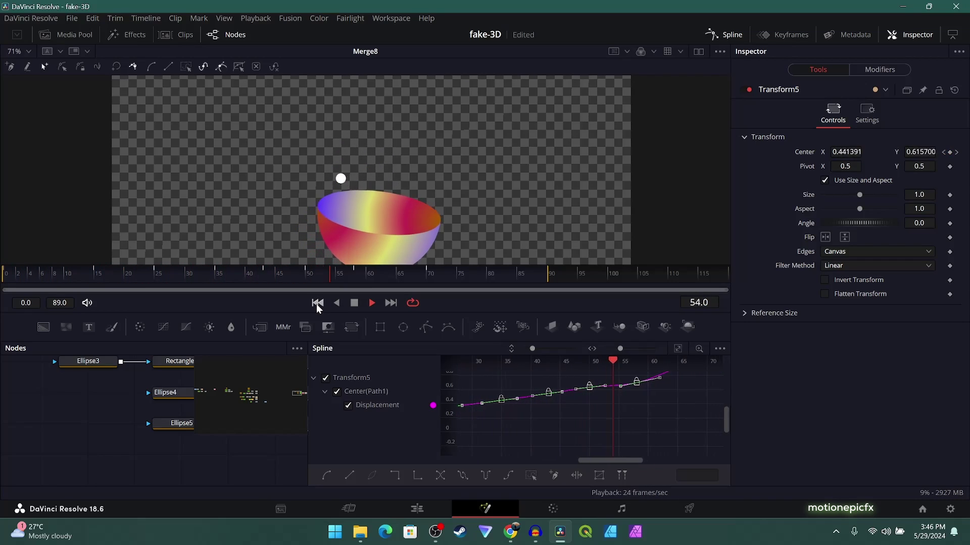
key("space")
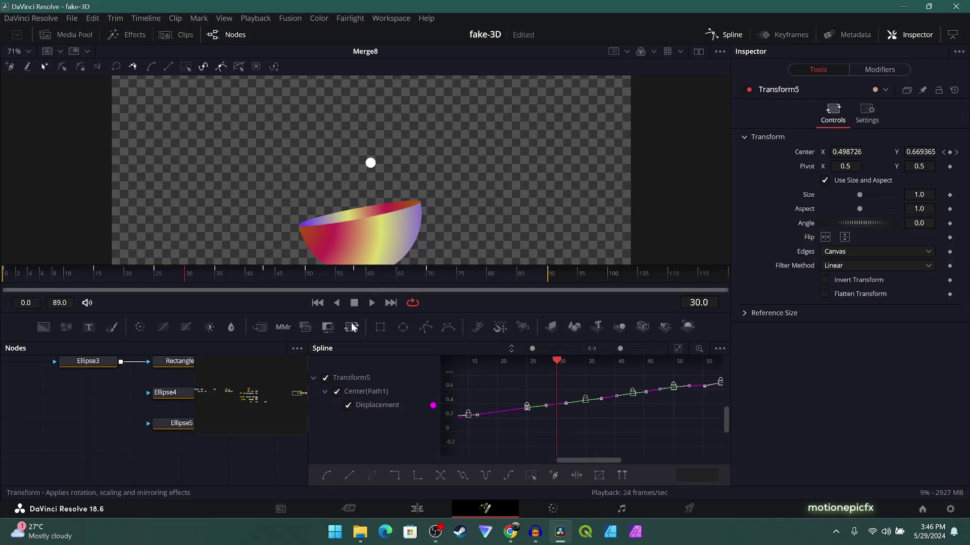
Step: Close the Spline editor, view the finished composition's MediaOut1 and play it from the start for reference
scroll(173, 422, "down", 3)
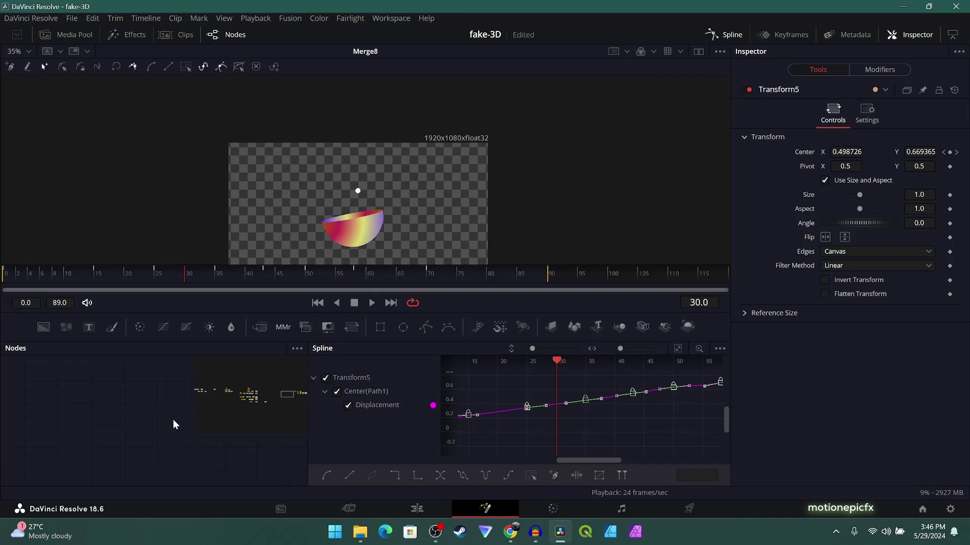
left_click(723, 35)
left_click_drag(667, 404, 675, 404)
left_click(546, 446)
left_click(318, 302)
key("space")
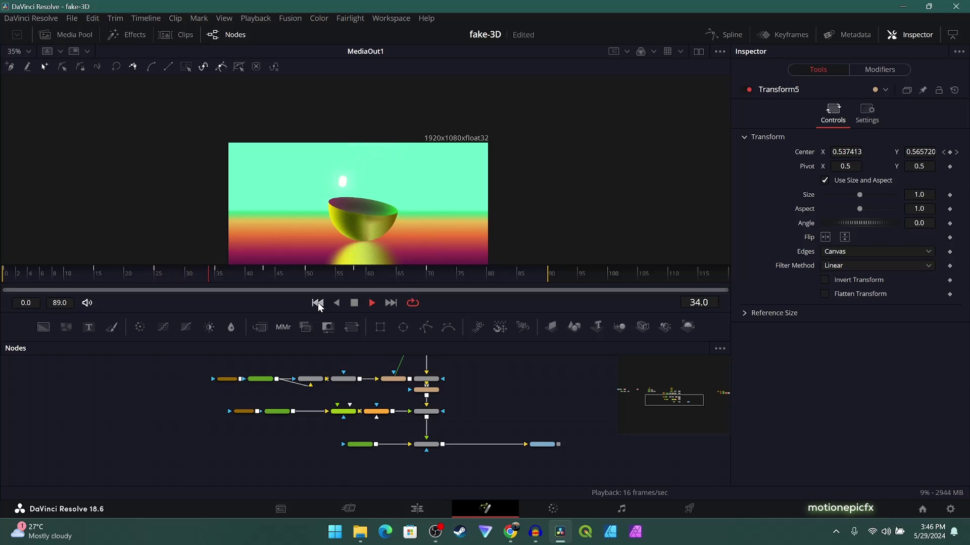
scroll(405, 434, "right", 5)
key("space")
Step: Return to the new bowl's nodes and view Merge8 up close at frame 29
scroll(405, 428, "left", 5)
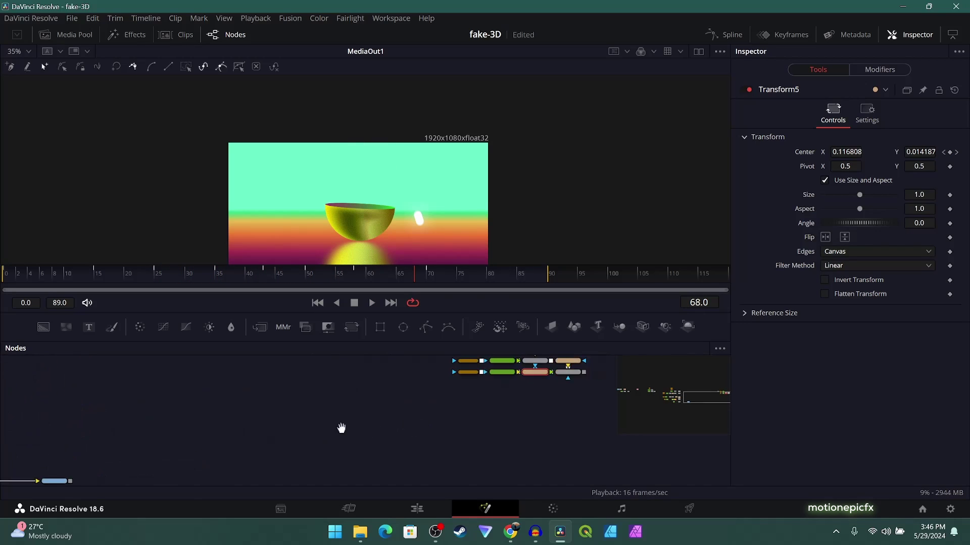
scroll(339, 427, "right", 4)
scroll(388, 429, "up", 4)
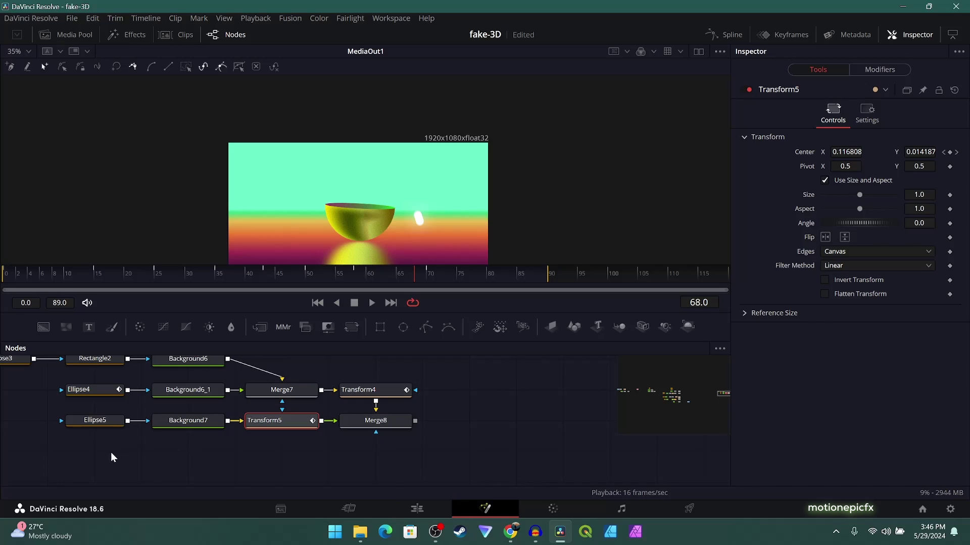
left_click_drag(263, 278, 179, 278)
left_click(346, 432)
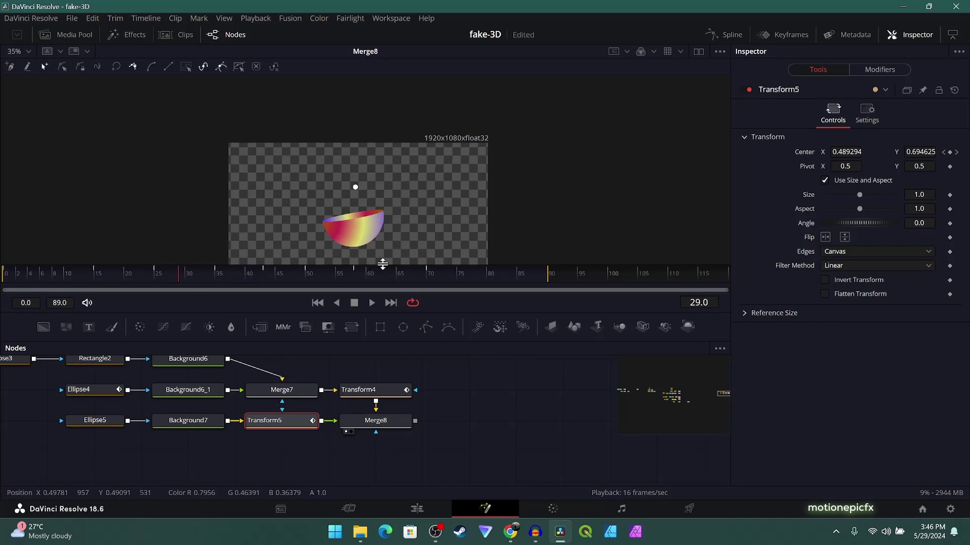
scroll(376, 214, "up", 2)
scroll(373, 182, "up", 3)
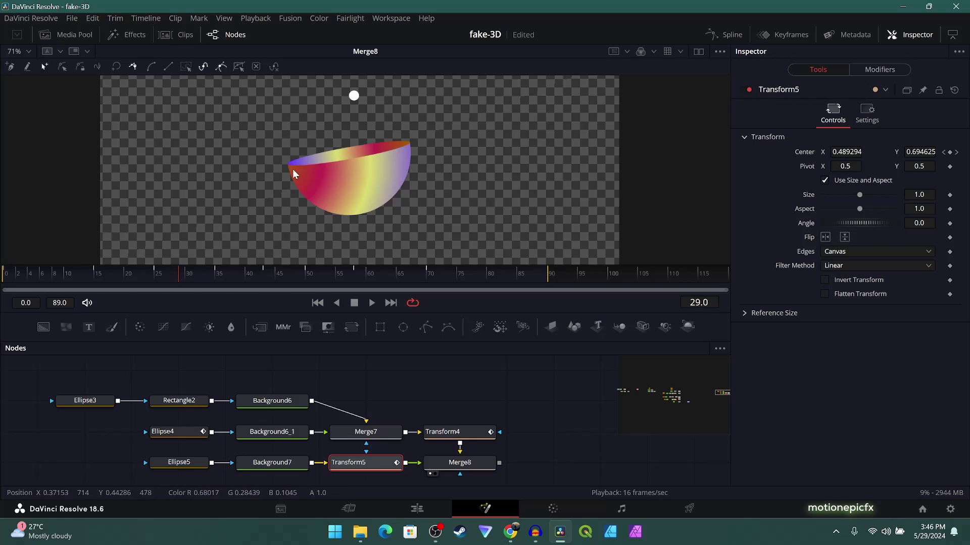
Step: Add a Blur after the bowl body's Background6 with a blur size of about 27.6 and the alpha channel excluded
left_click(270, 403)
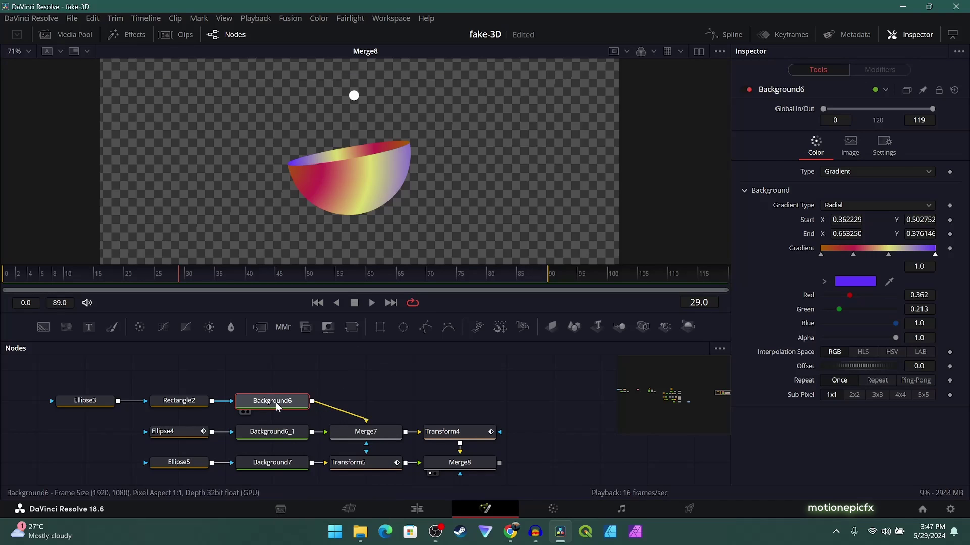
key("shift+space")
type("xf")
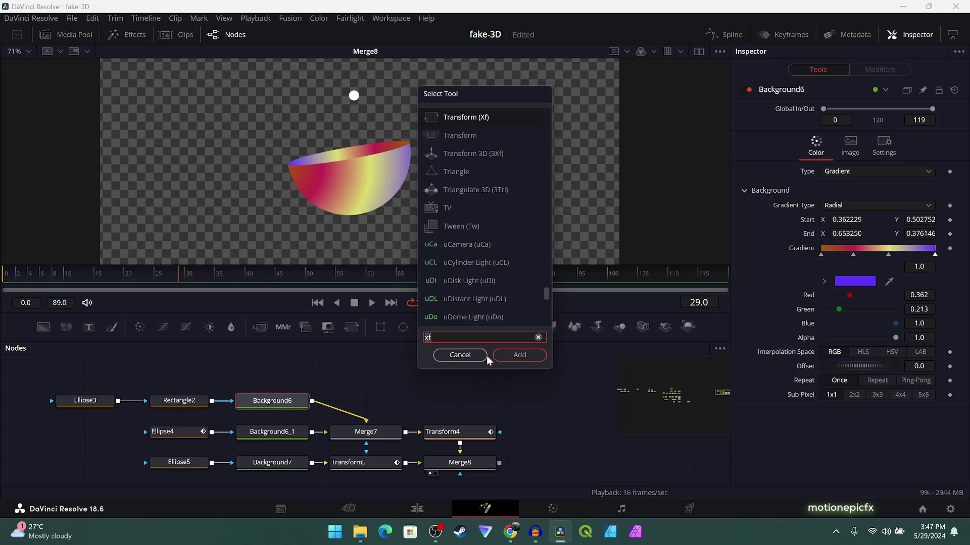
key("BackSpace")
key("BackSpace")
type("blur")
left_click(519, 356)
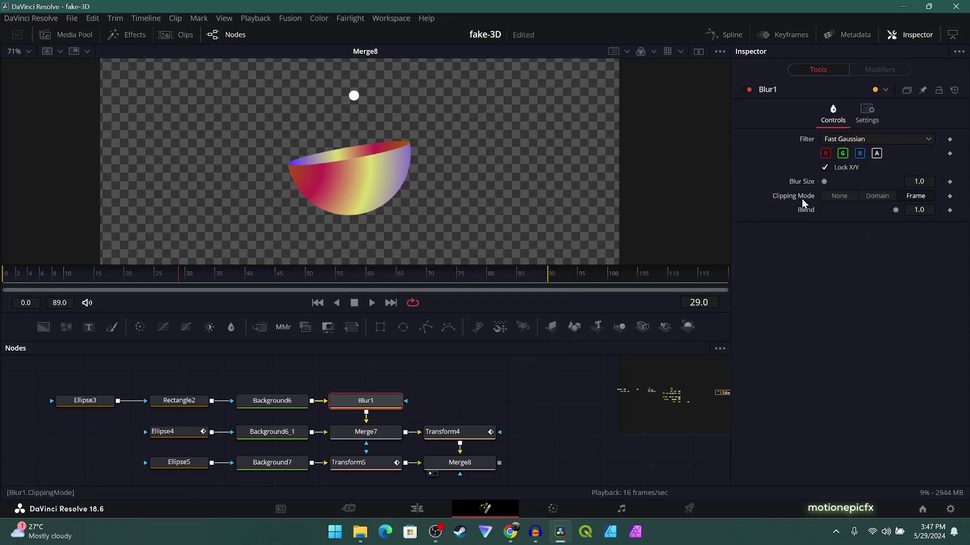
left_click_drag(824, 183, 844, 186)
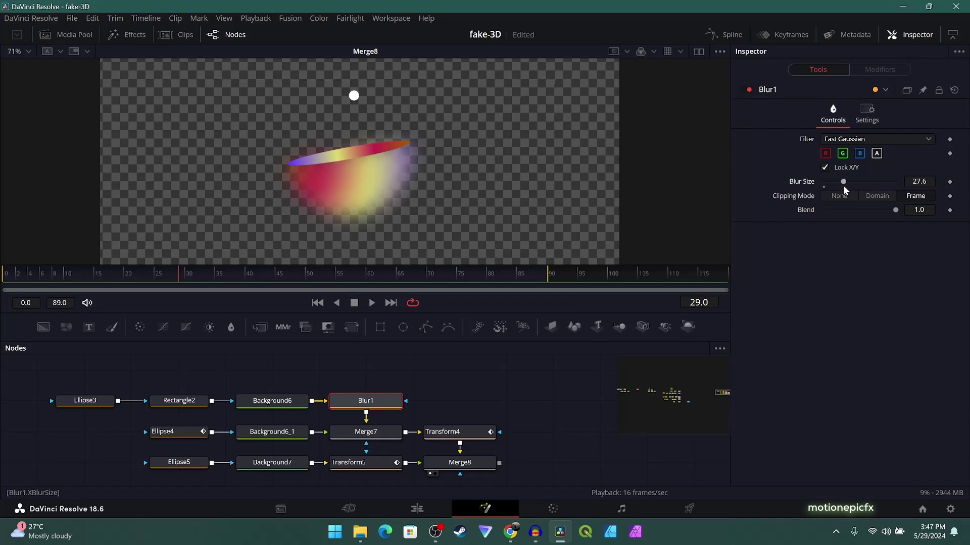
left_click(878, 154)
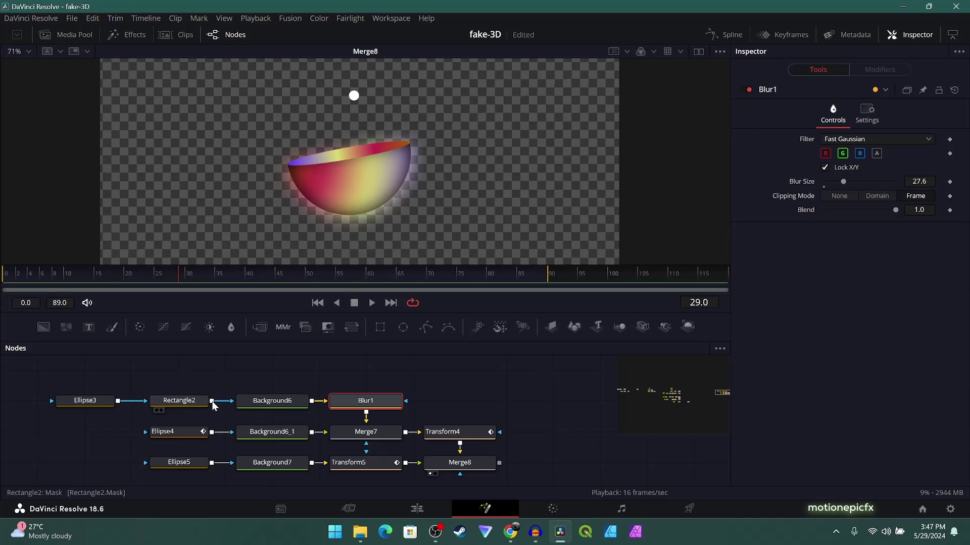
Step: Connect Rectangle2 as the effect mask of Blur1 and compare the bowl with the blur disabled and enabled
left_click_drag(212, 401, 407, 401)
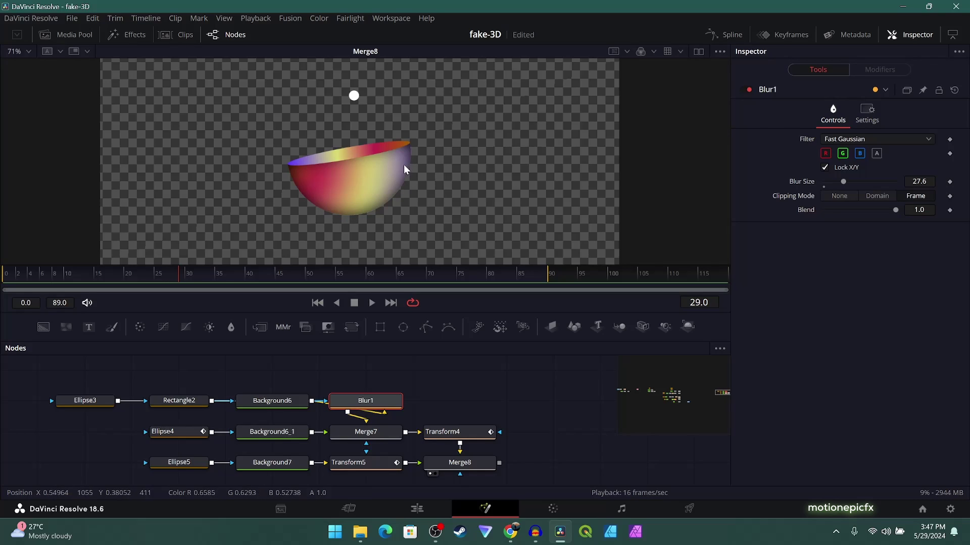
left_click(748, 89)
left_click(749, 89)
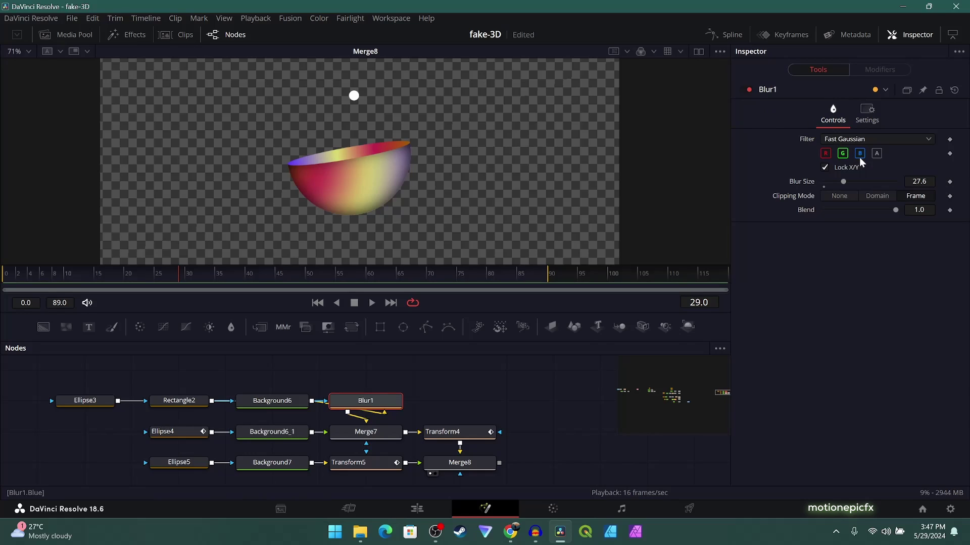
Step: Set Blur1's clipping mode to Domain and exclude the blue channel from the blur
left_click(876, 196)
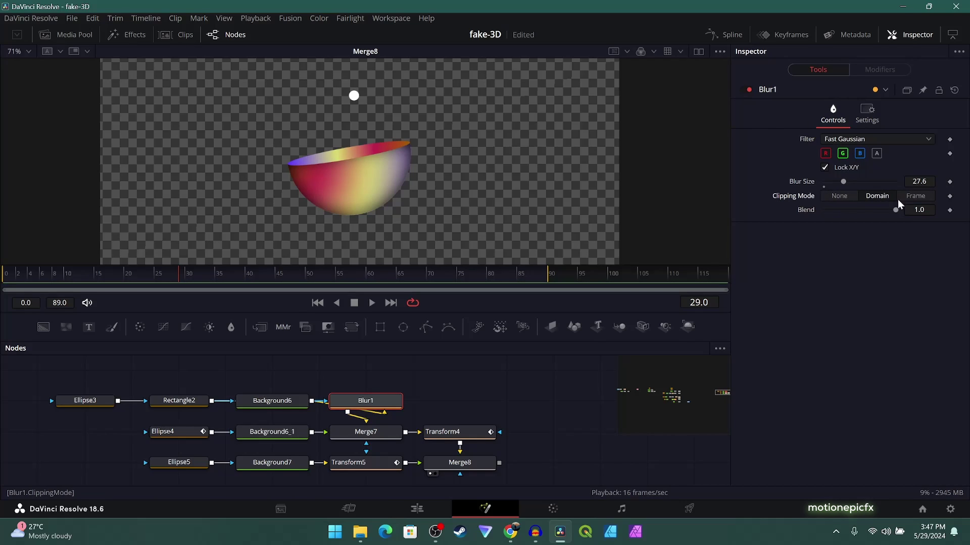
left_click(917, 197)
left_click(881, 198)
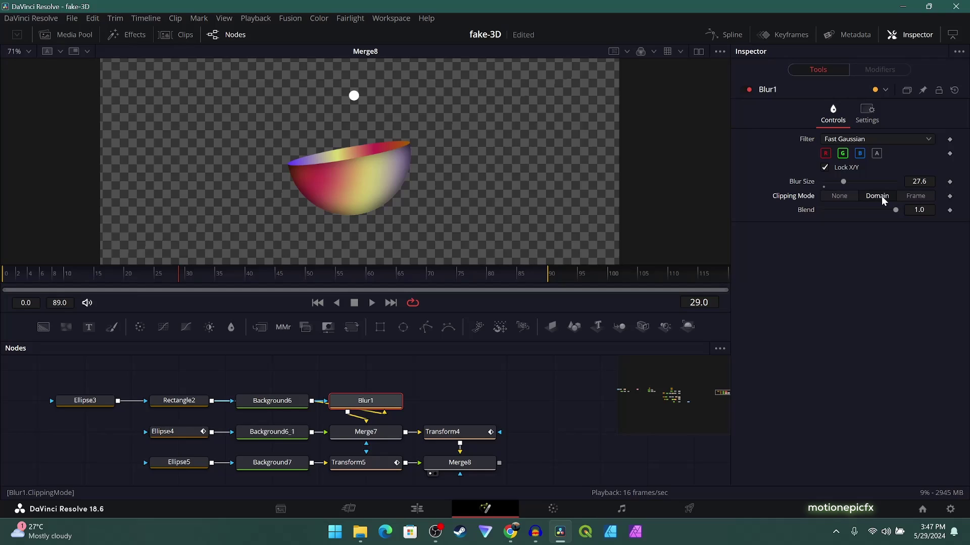
left_click(859, 154)
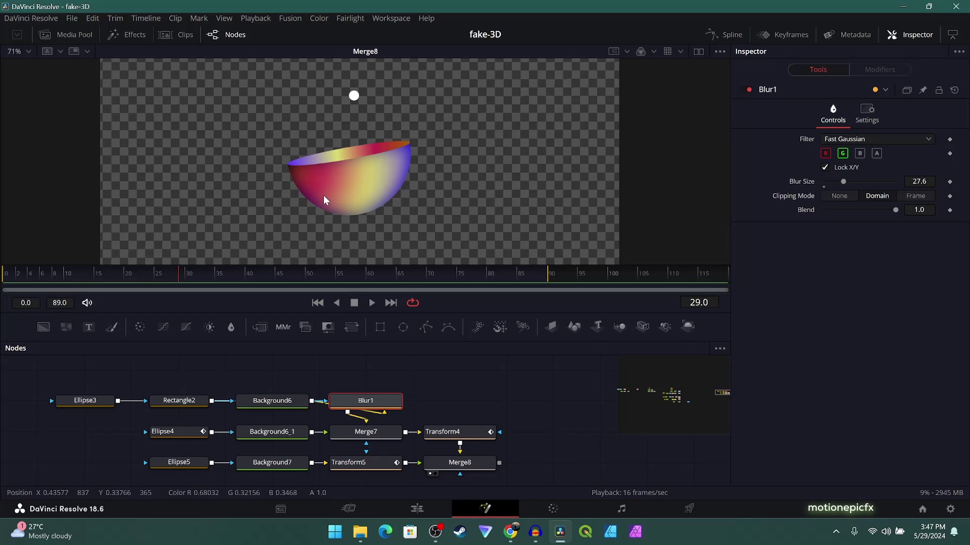
Step: Move the ball's Ellipse5, Background7 and Transform5 nodes away from Merge8 to make room for more nodes
scroll(447, 390, "down", 2)
scroll(448, 390, "left", 2)
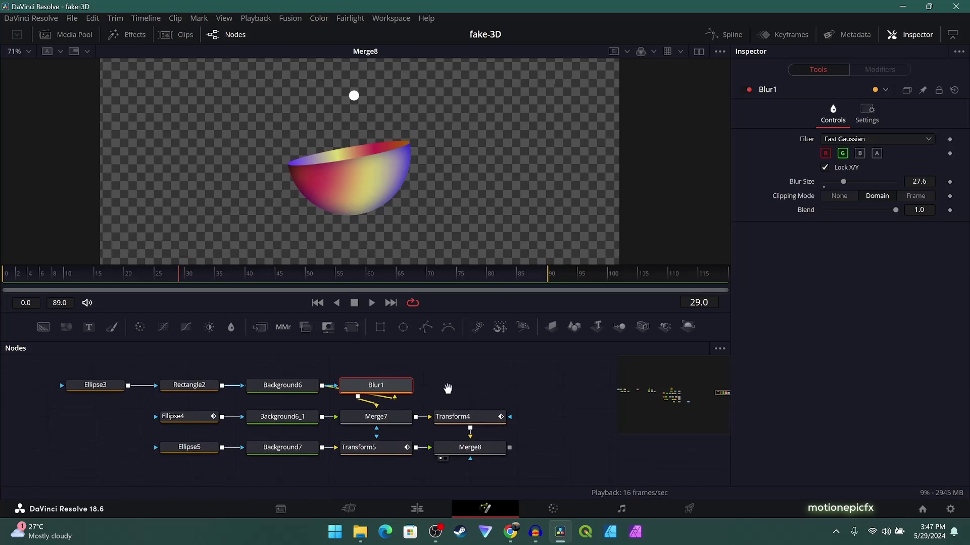
left_click_drag(180, 468, 409, 436)
left_click_drag(409, 436, 268, 436)
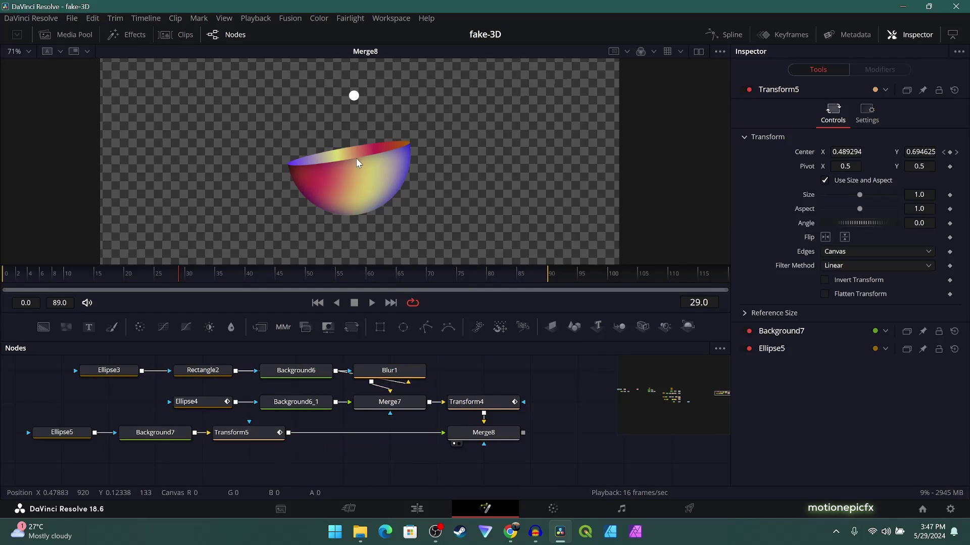
Step: At frame 11, check the playback motion blur option and enable motion blur on the ball's Transform5 with quality 10
left_click_drag(178, 273, 70, 273)
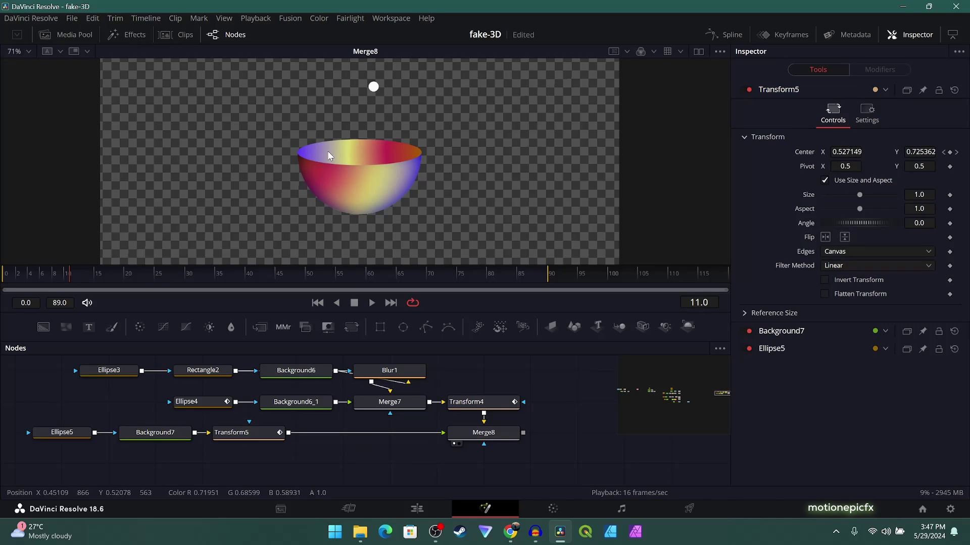
scroll(323, 117, "right", 2)
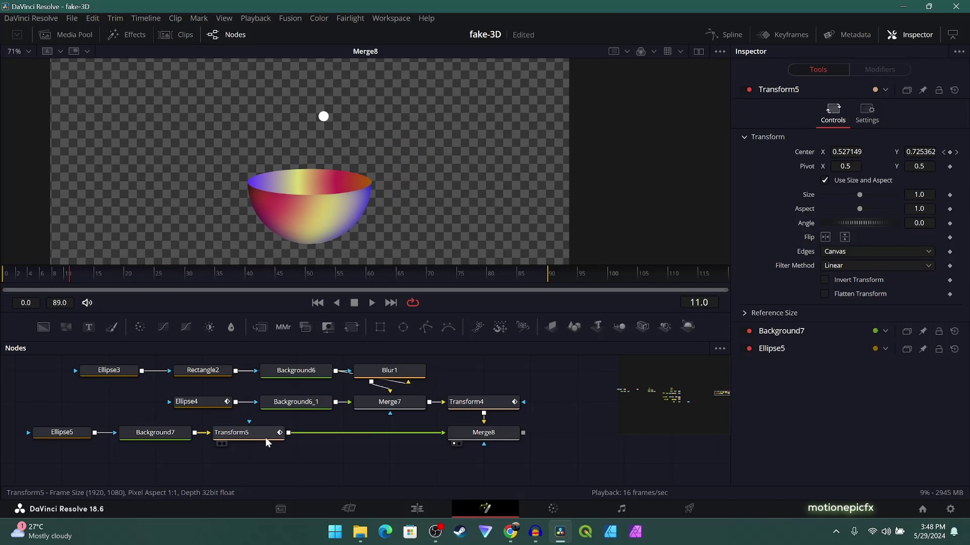
right_click(464, 303)
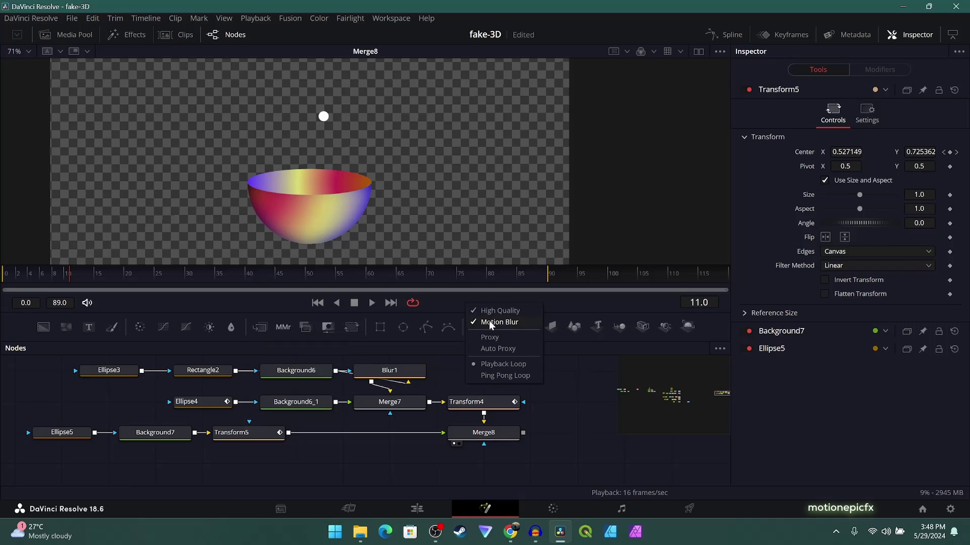
right_click(451, 298)
left_click(245, 432)
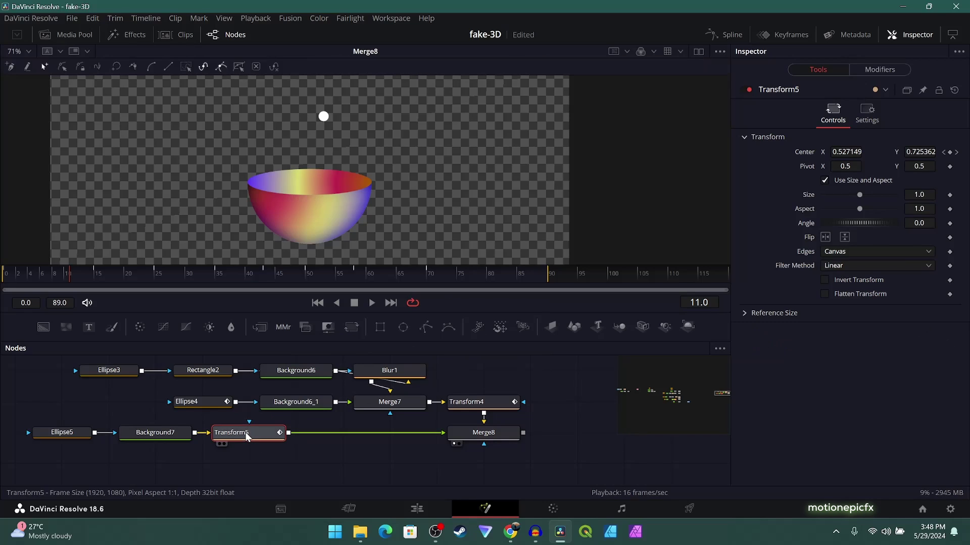
left_click(863, 117)
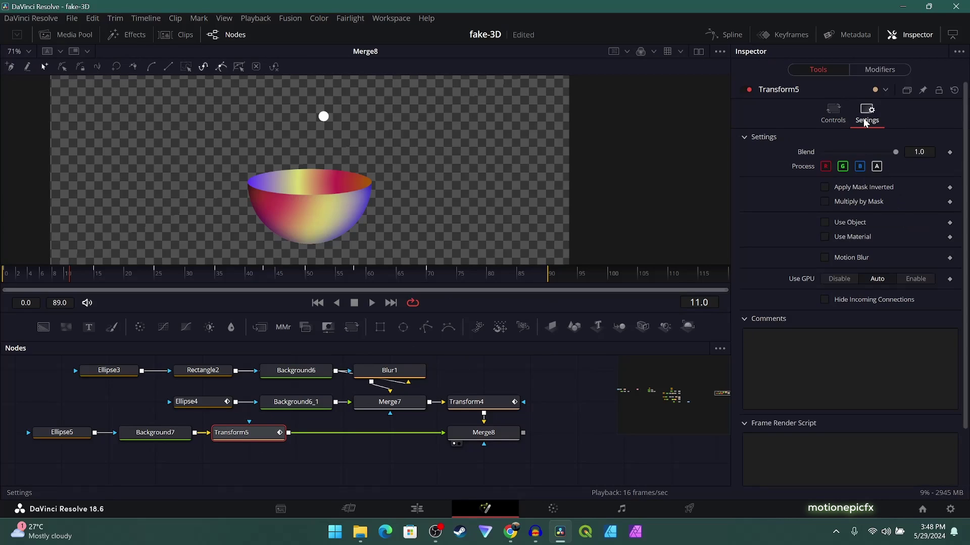
left_click(823, 258)
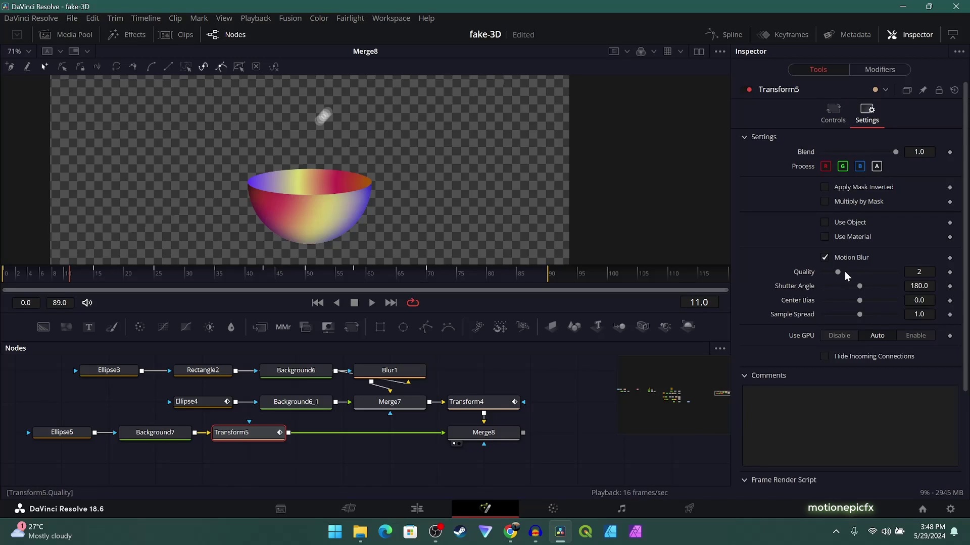
left_click_drag(844, 271, 898, 272)
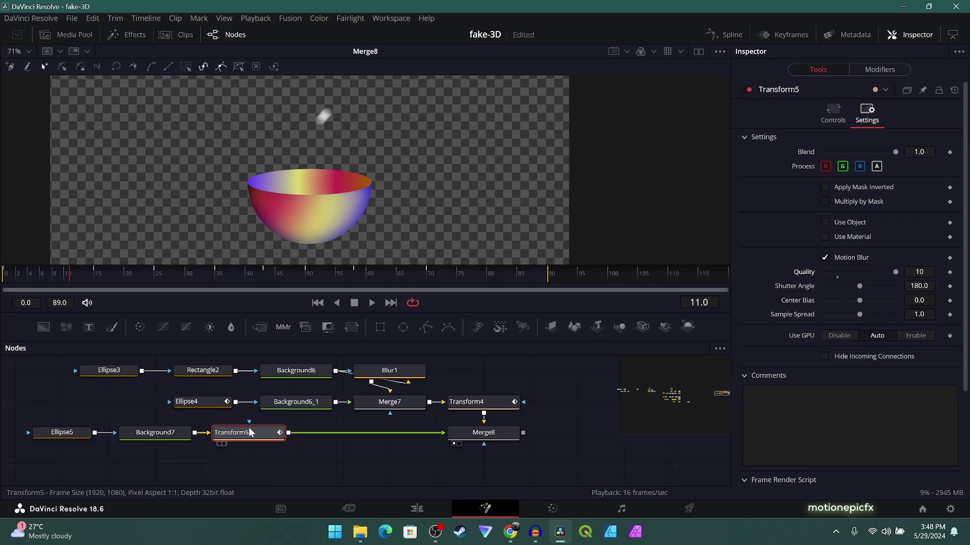
Step: Add a Color Curves node between Transform5 and Merge8 and restrict its curve editing to the alpha channel
key("shift+space")
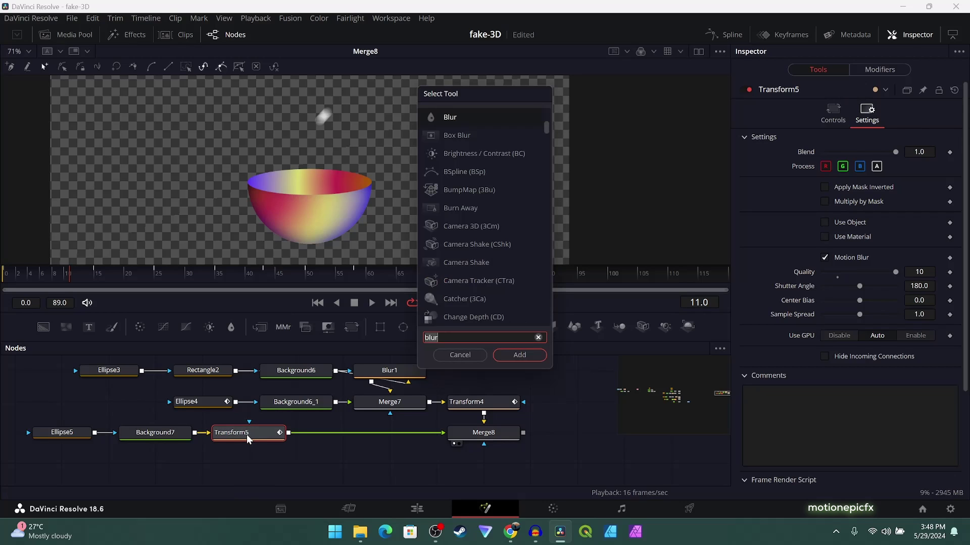
type("color Curves")
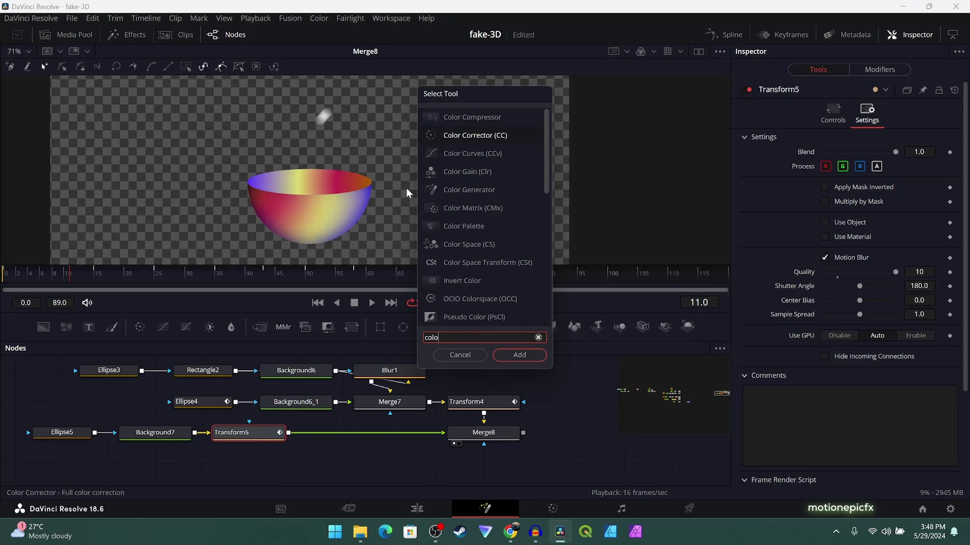
left_click(519, 355)
left_click(825, 168)
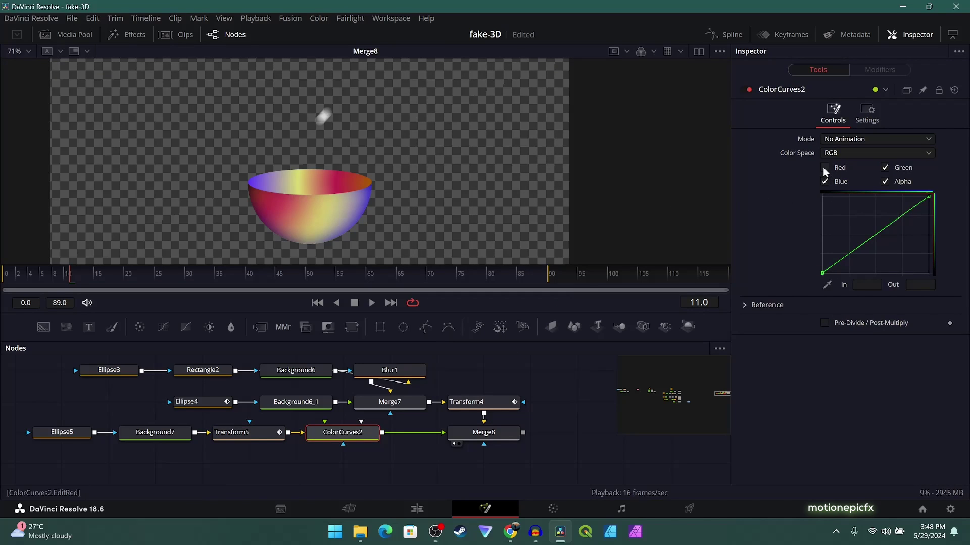
left_click(889, 167)
Step: Steepen the alpha curve to about 0.139 in and 0.970 out, enable Pre-Divide/Post-Multiply and inspect the ball up close
left_click_drag(928, 196, 838, 202)
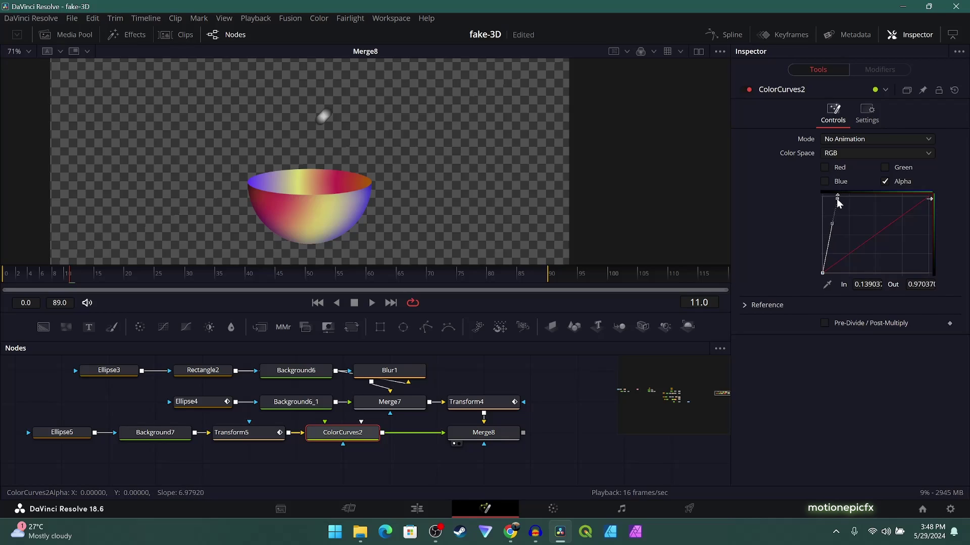
left_click(824, 323)
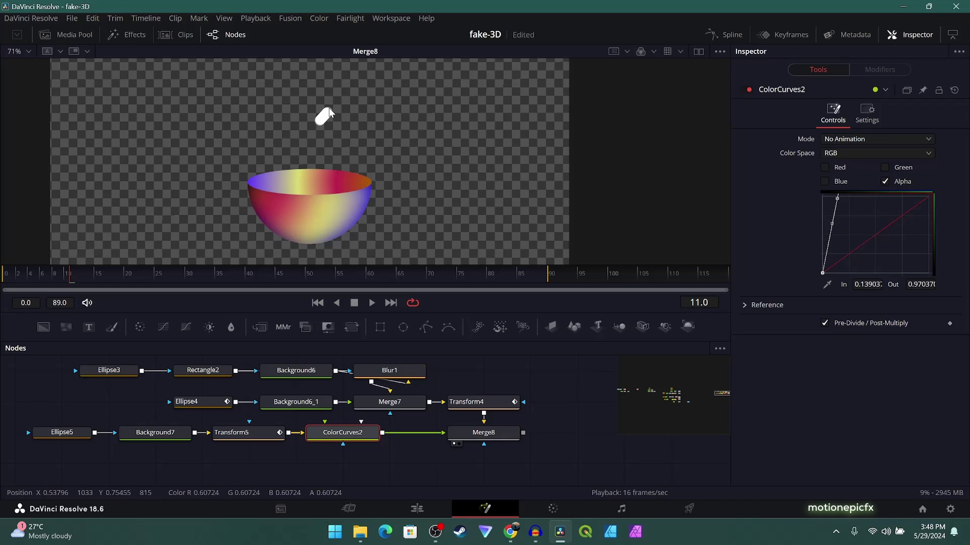
scroll(327, 114, "up", 5)
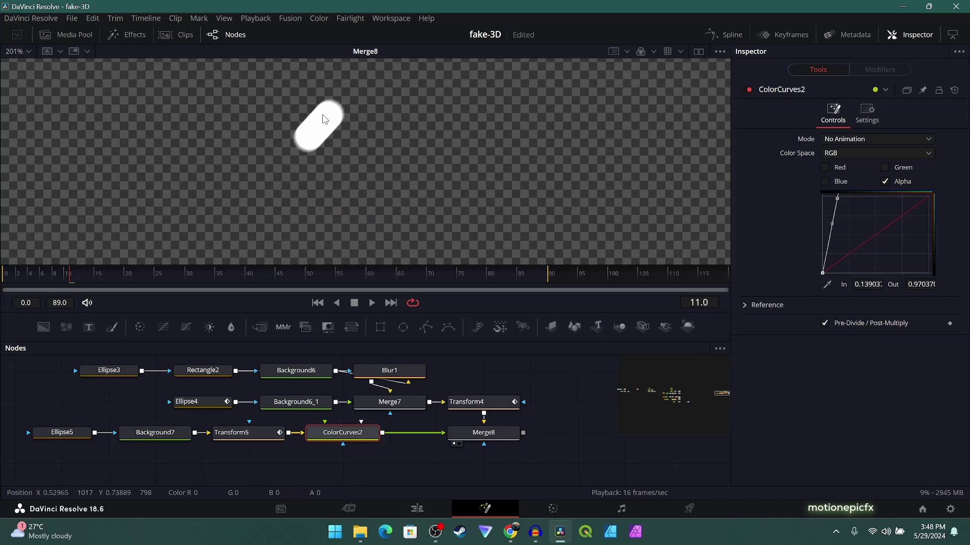
scroll(324, 118, "down", 5)
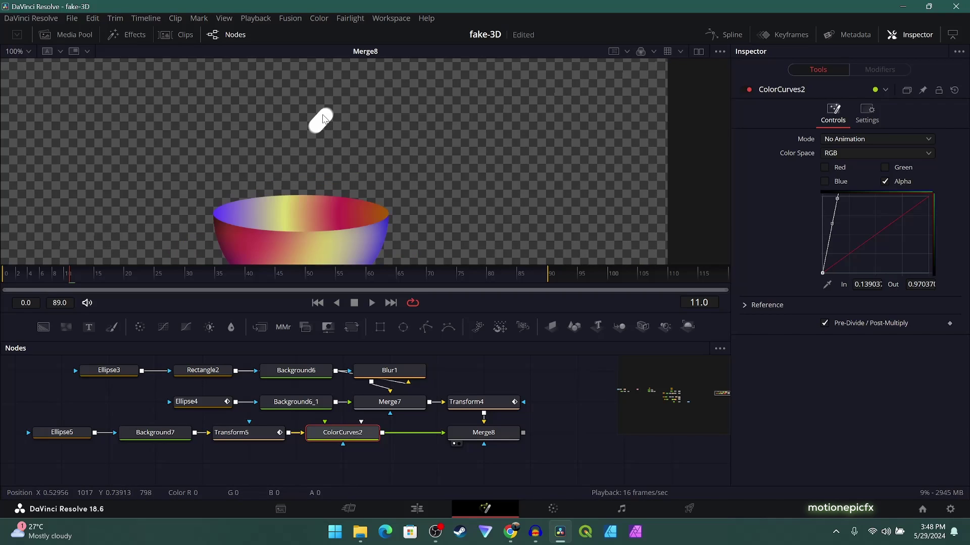
Step: Set the motion blur quality of Transform5 to 3 and inspect the ball's edges up close
left_click(252, 435)
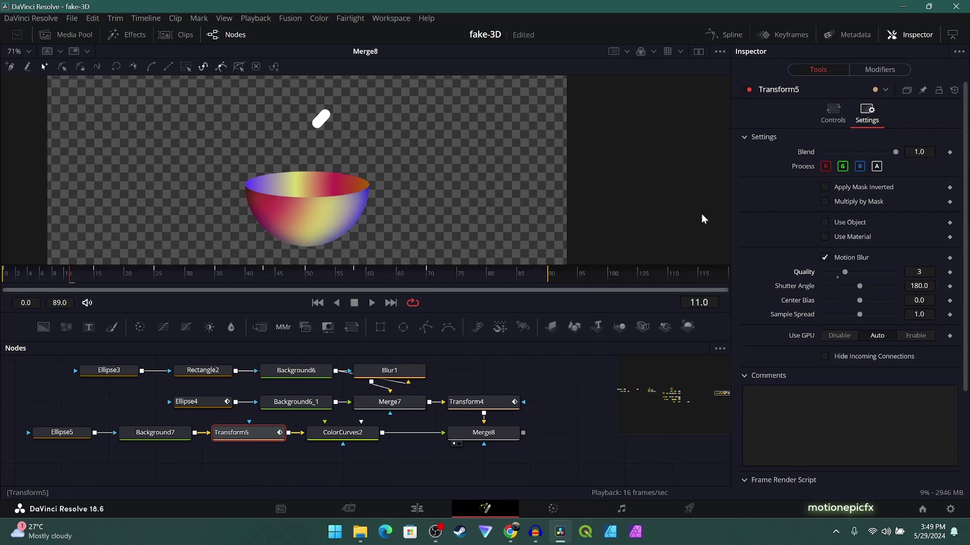
scroll(323, 121, "up", 4)
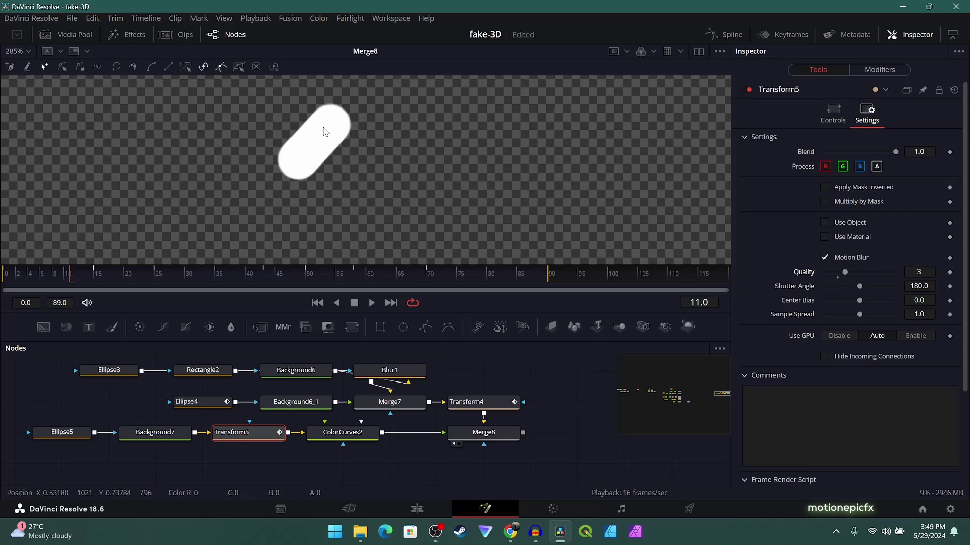
scroll(324, 131, "down", 2)
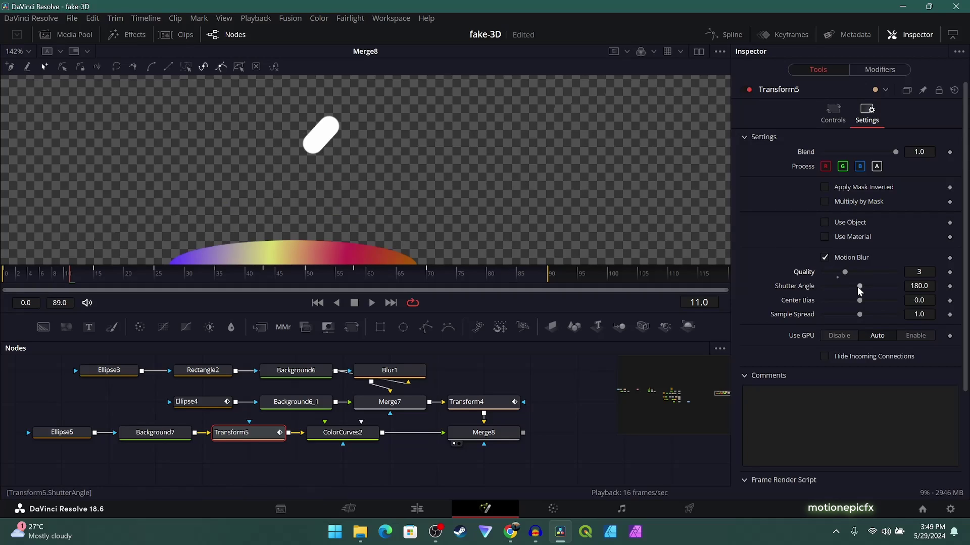
Step: Try a shutter angle of 360 with quality 10 for Transform5's motion blur, and undo both changes
left_click_drag(859, 287, 876, 274)
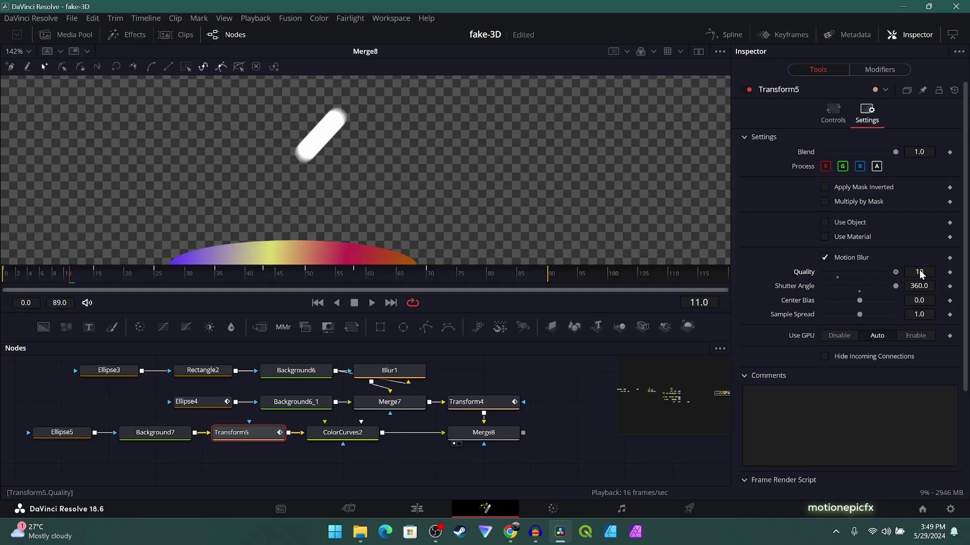
key("ctrl+z")
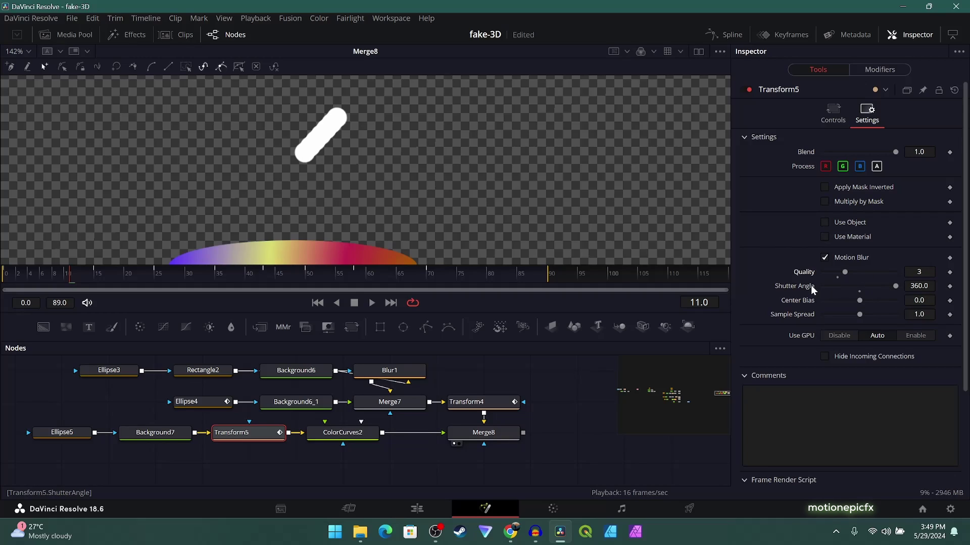
key("ctrl+z")
Step: Scrub through Merge8's animation to examine the ball's stretched shape and its overlap with the bowl
scroll(329, 121, "down", 2)
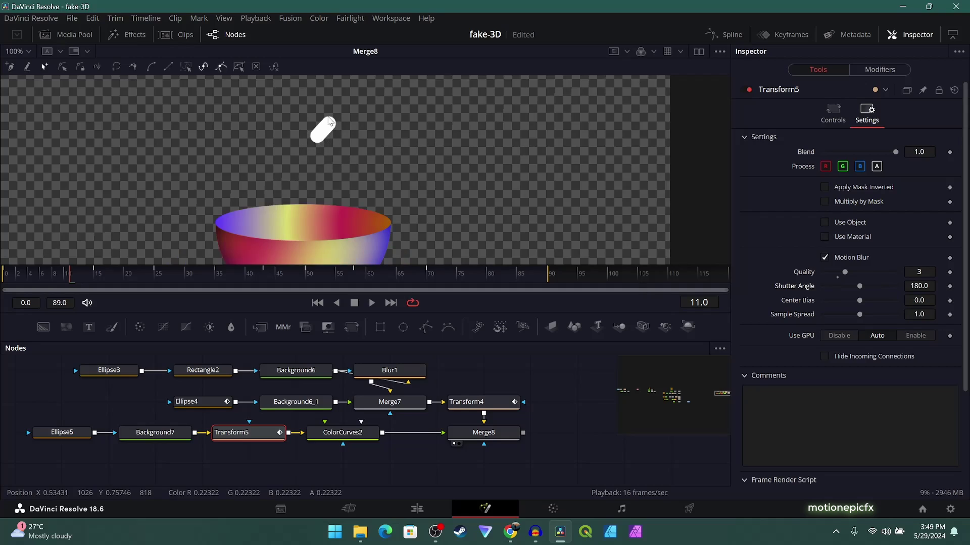
scroll(329, 121, "down", 2)
left_click(26, 275)
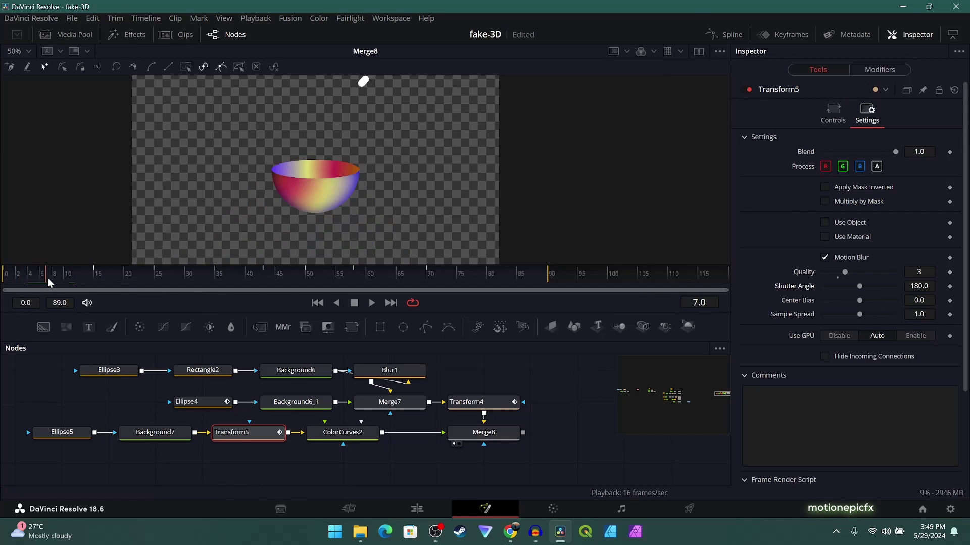
left_click(20, 274)
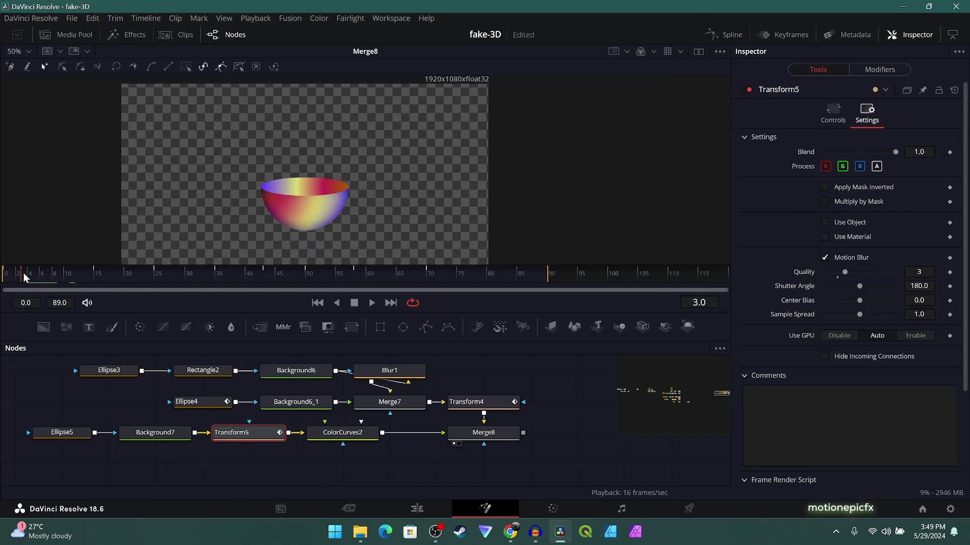
left_click_drag(48, 273, 94, 280)
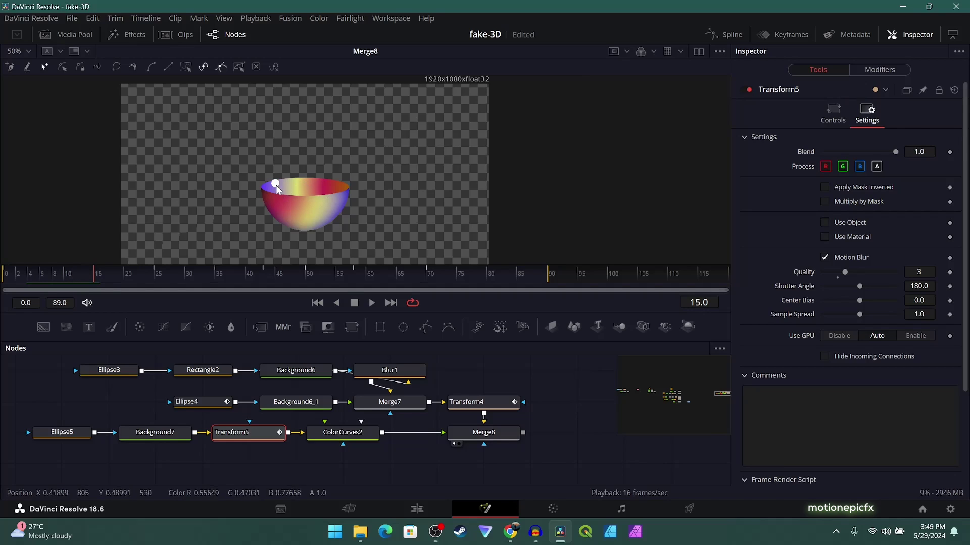
scroll(278, 181, "up", 1)
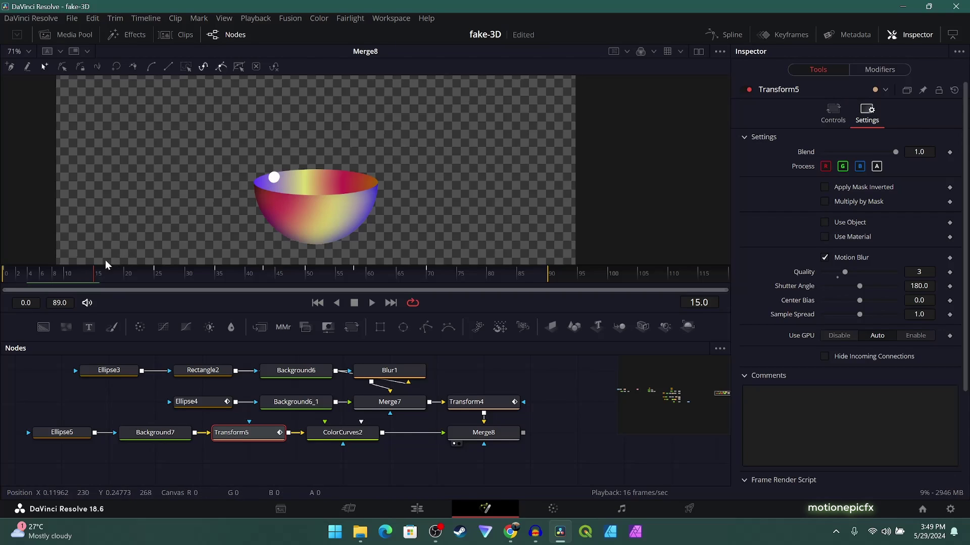
left_click_drag(104, 272, 114, 273)
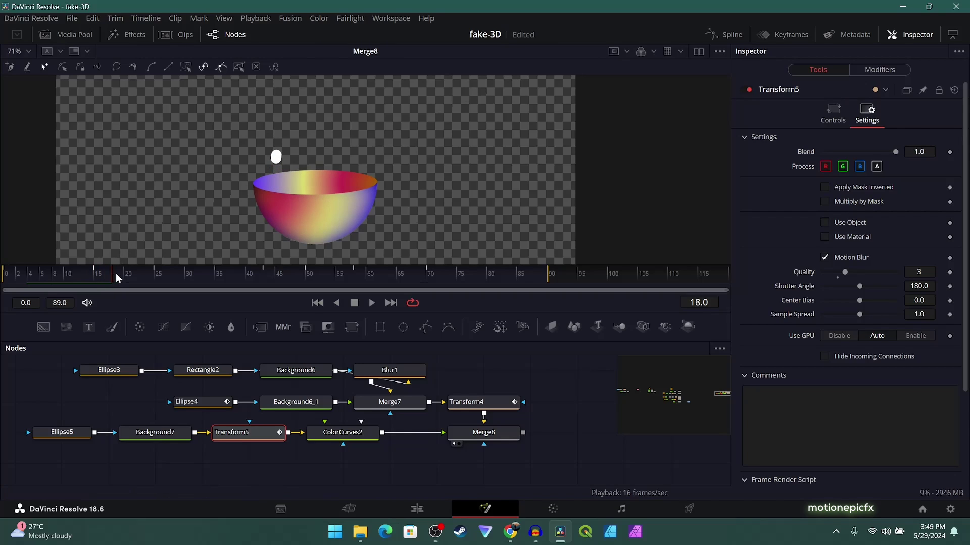
left_click_drag(274, 174, 256, 187)
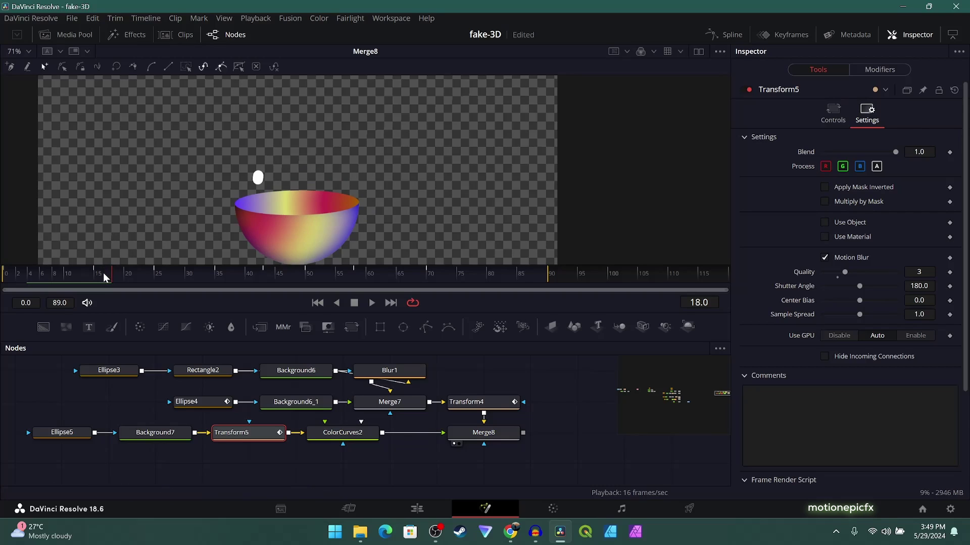
left_click_drag(103, 275, 347, 277)
Step: Play the MediaOut1 composite from the first frame, pause at frame 43 and inspect the bowl's shading and reflection up close
key("ctrl+f")
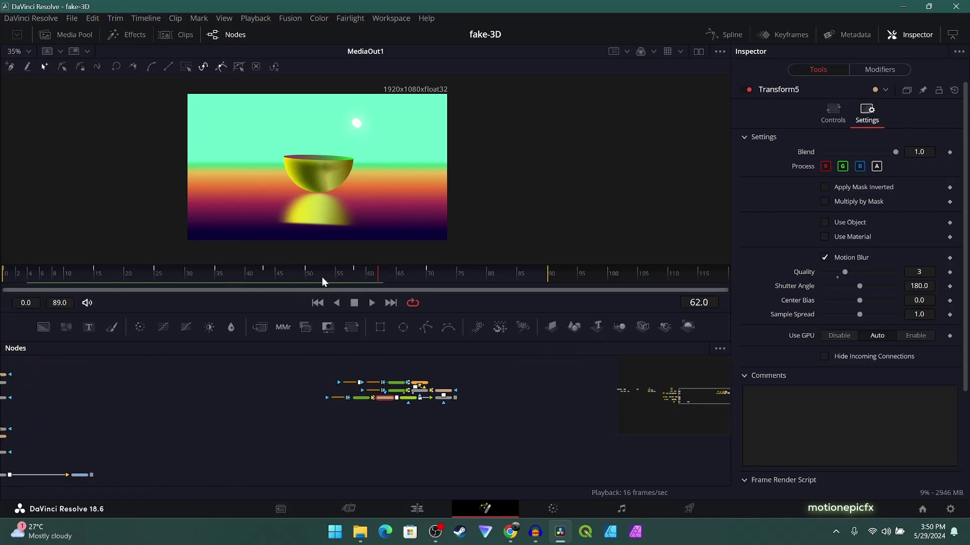
left_click(318, 303)
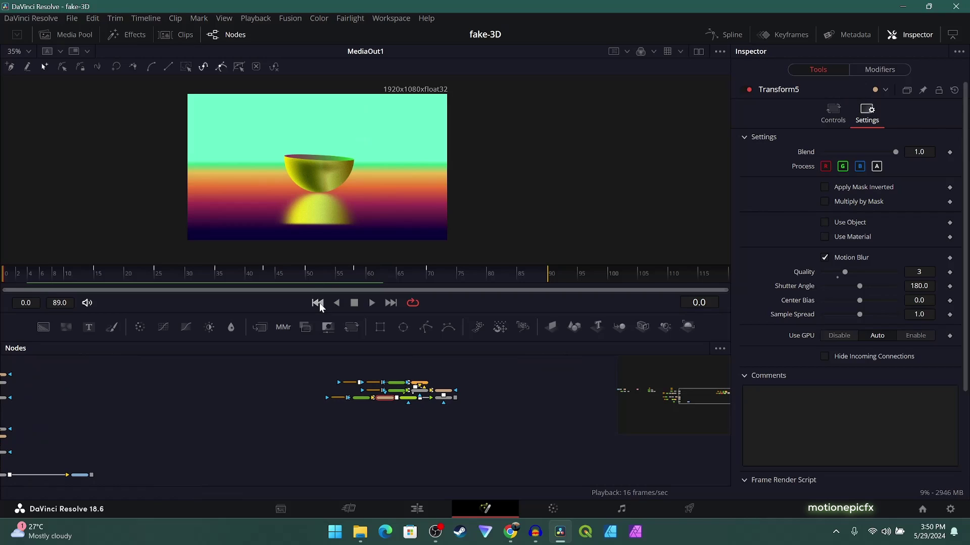
key("space")
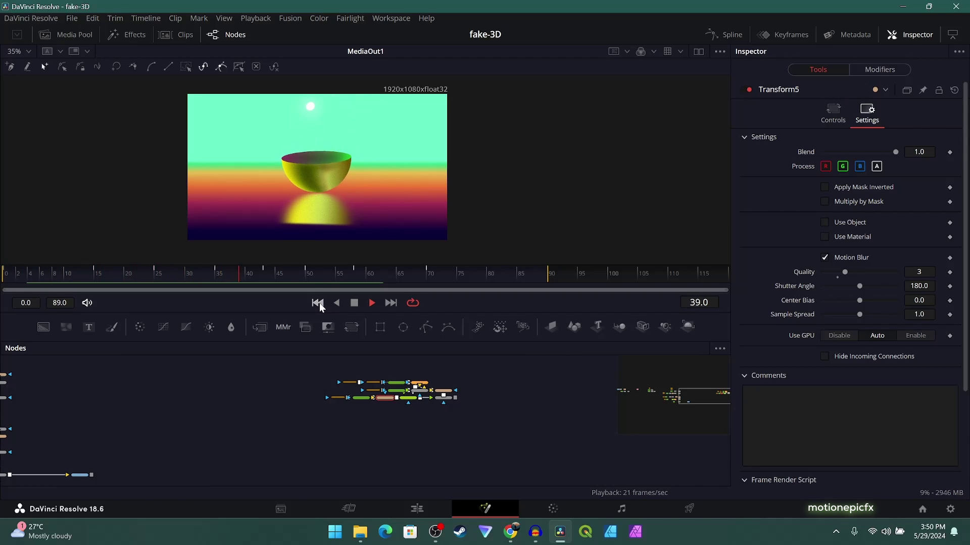
key("space")
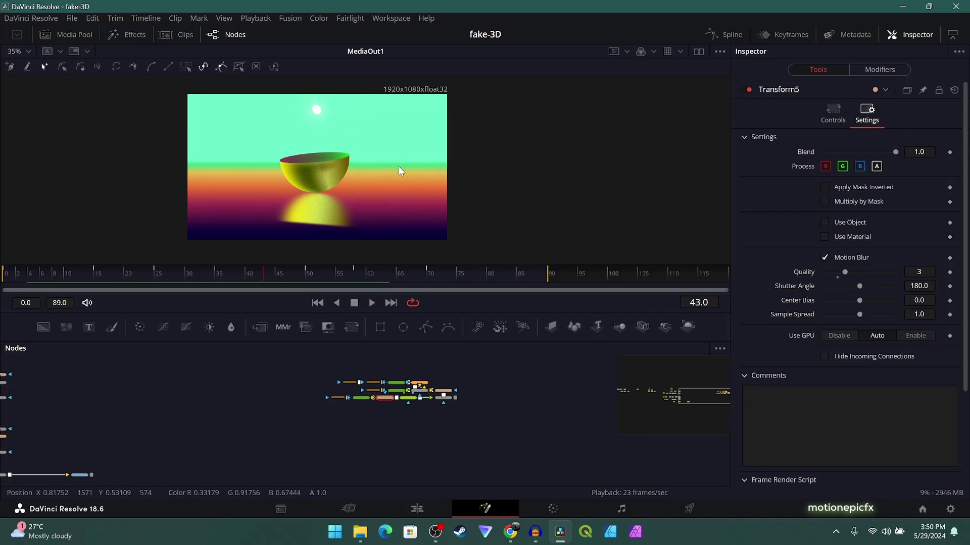
scroll(399, 171, "up", 2)
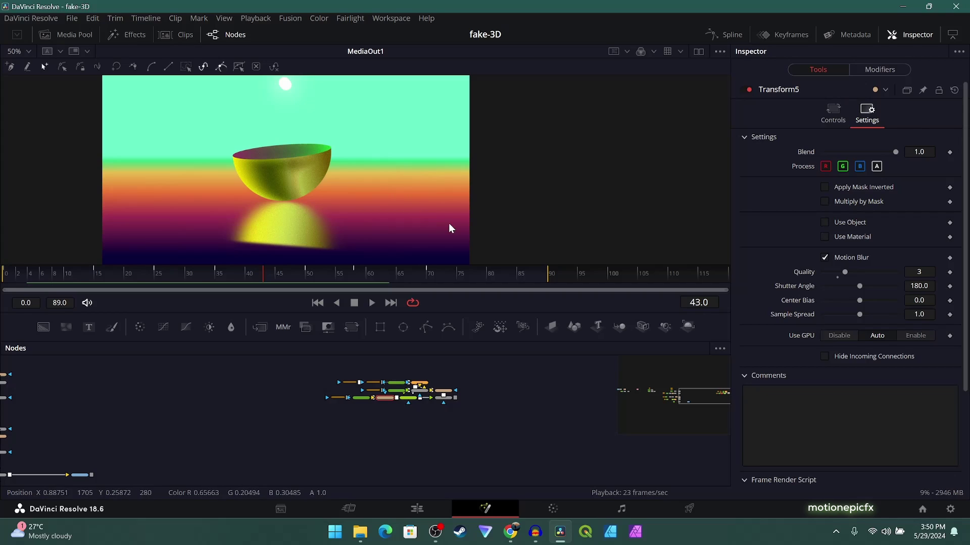
scroll(269, 196, "up", 2)
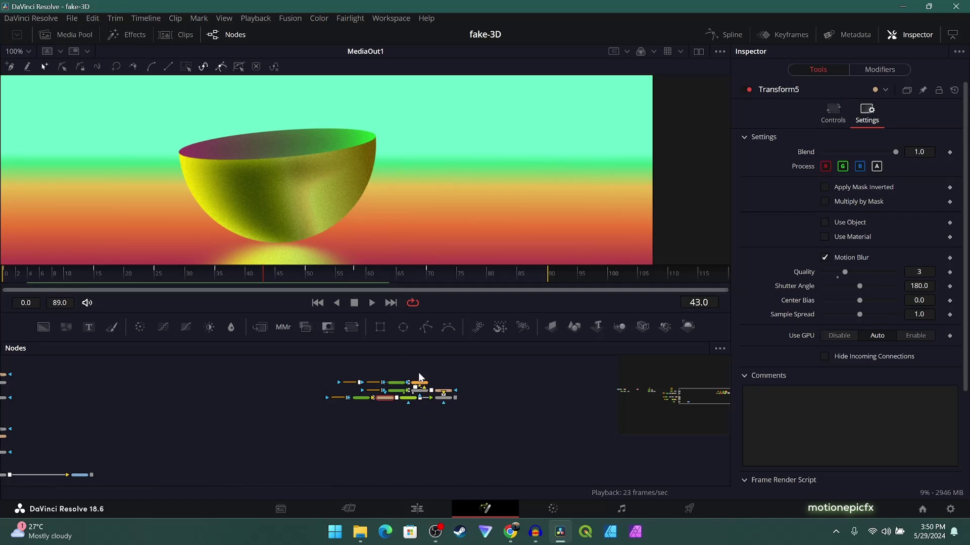
Step: Examine the bowl and ball node chain, and replay the full MediaOut1 animation from the first frame
scroll(418, 377, "up", 5)
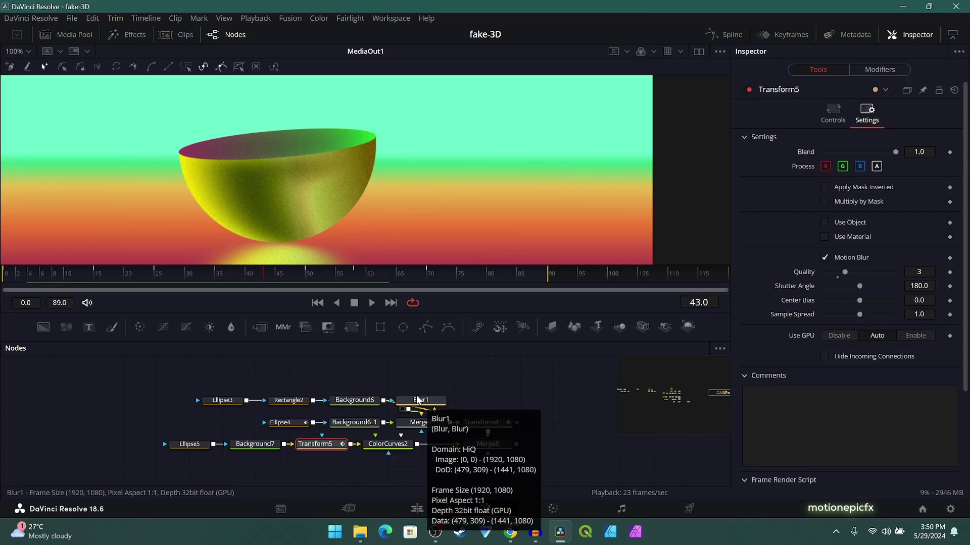
scroll(392, 234, "down", 2)
left_click(317, 303)
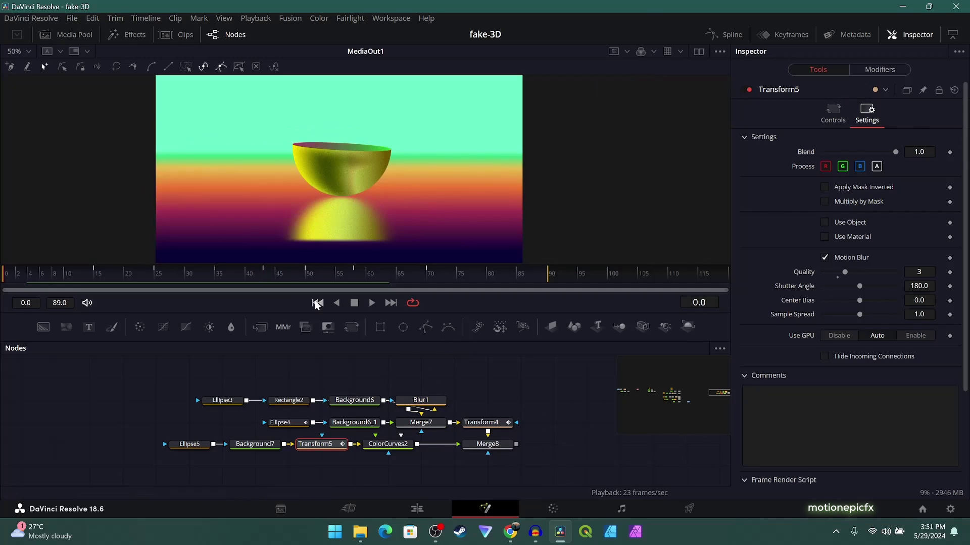
right_click(452, 299)
left_click(461, 317)
key("space")
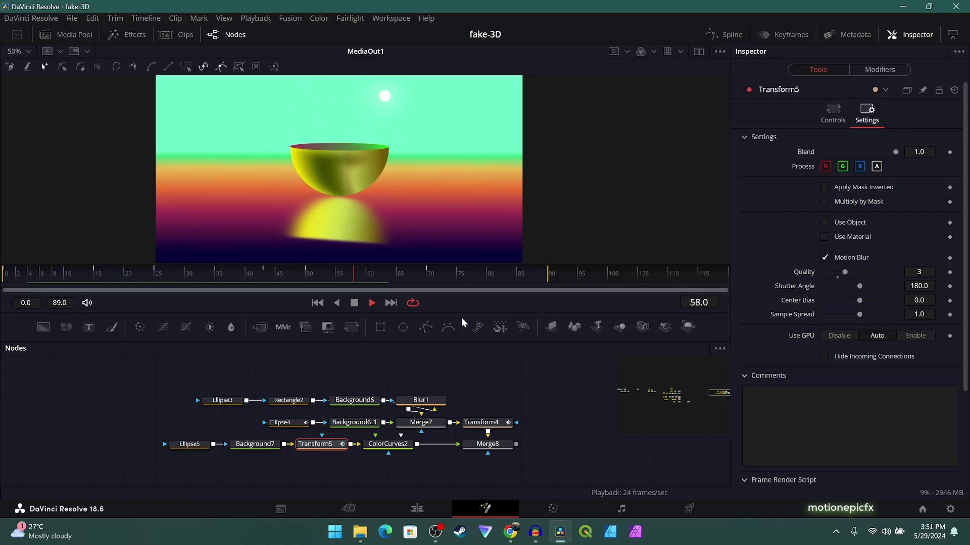